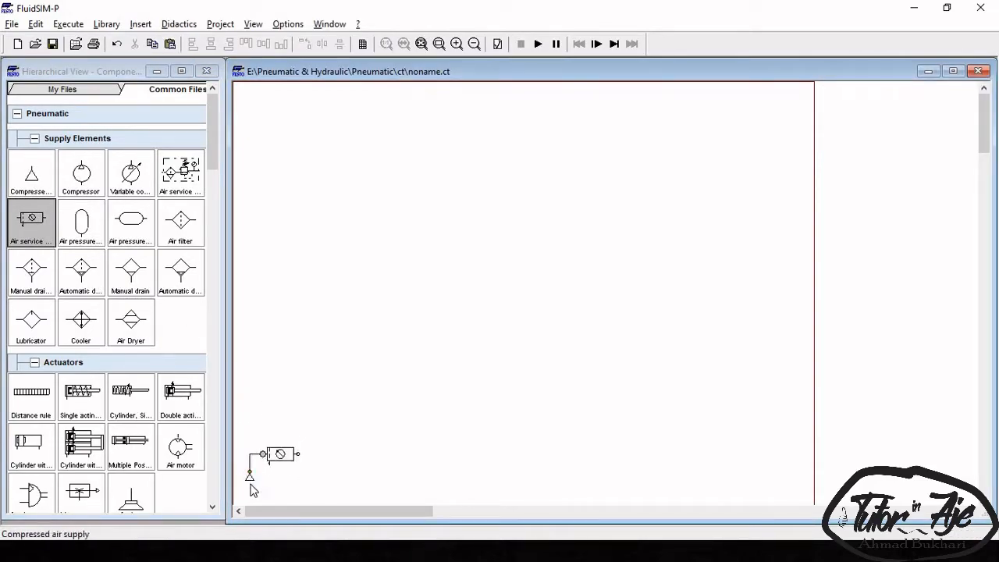
Review the pressure and flow rate settings of the compressed air supply and the air service unit
left_click(249, 477)
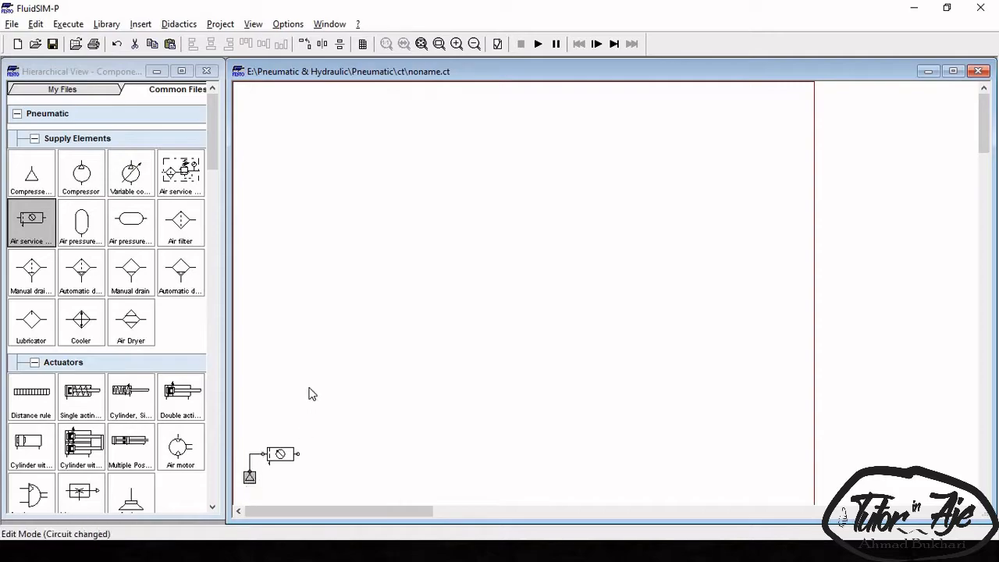
double_click(249, 478)
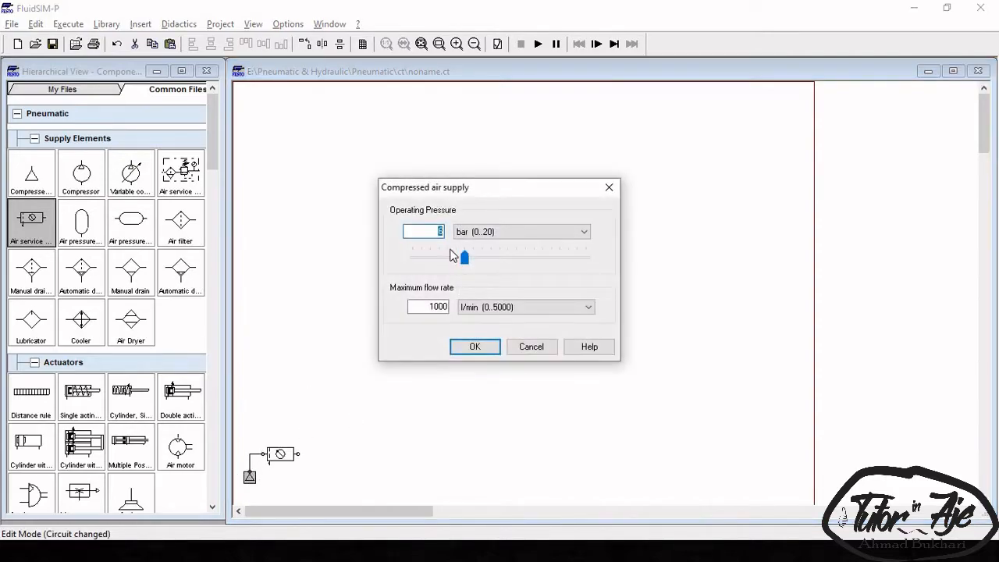
key("Return")
double_click(281, 453)
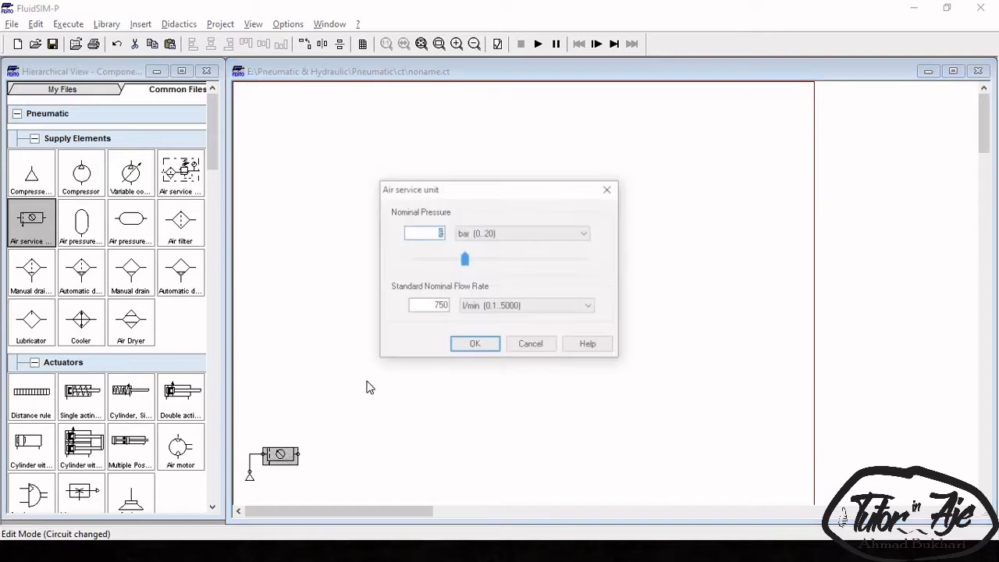
left_click(473, 348)
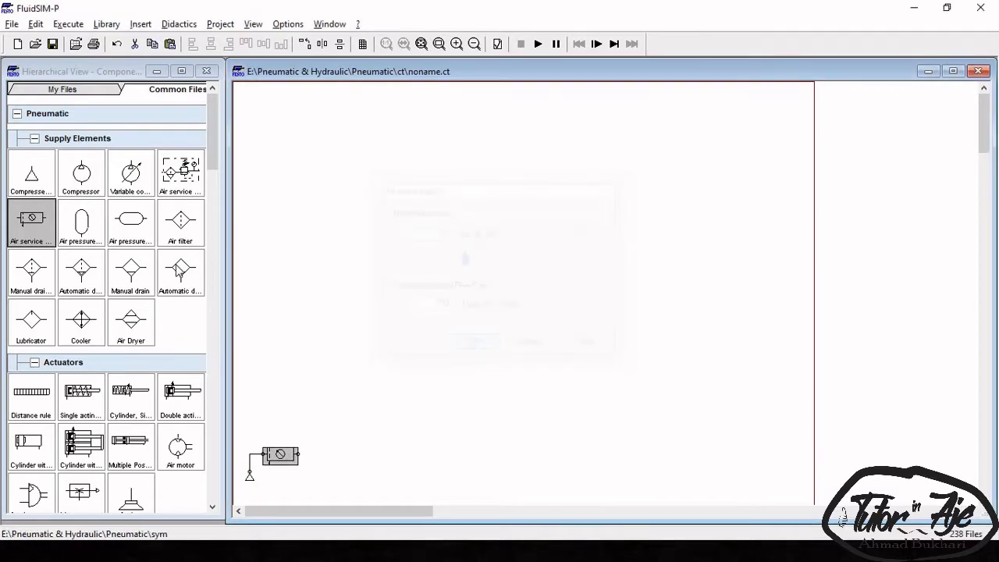
Place two double acting cylinders side by side near the upper edge of the circuit sheet
left_click_drag(182, 391, 333, 119)
left_click_drag(589, 235, 638, 127)
left_click_drag(349, 117, 500, 126)
left_click_drag(617, 107, 687, 111)
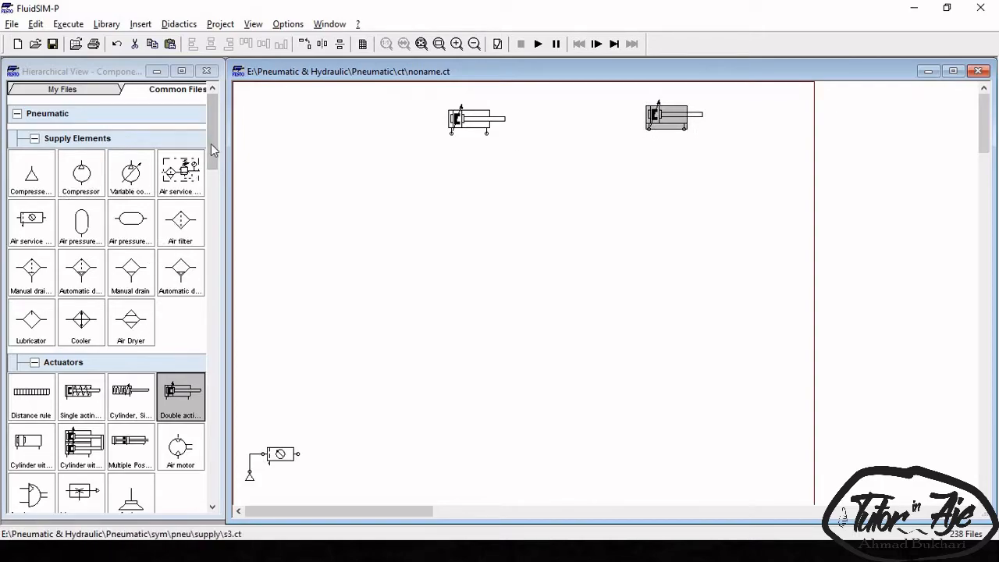
Place two 3/2-way pushbutton valves in a level row just above the air service unit
left_click(208, 205)
left_click_drag(206, 204, 201, 264)
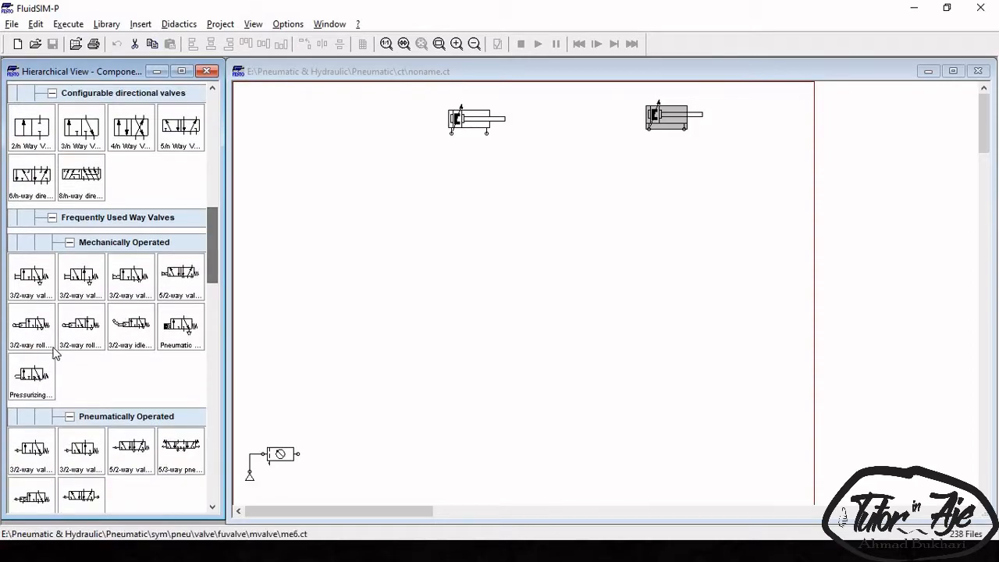
left_click_drag(39, 282, 314, 394)
left_click_drag(72, 286, 407, 398)
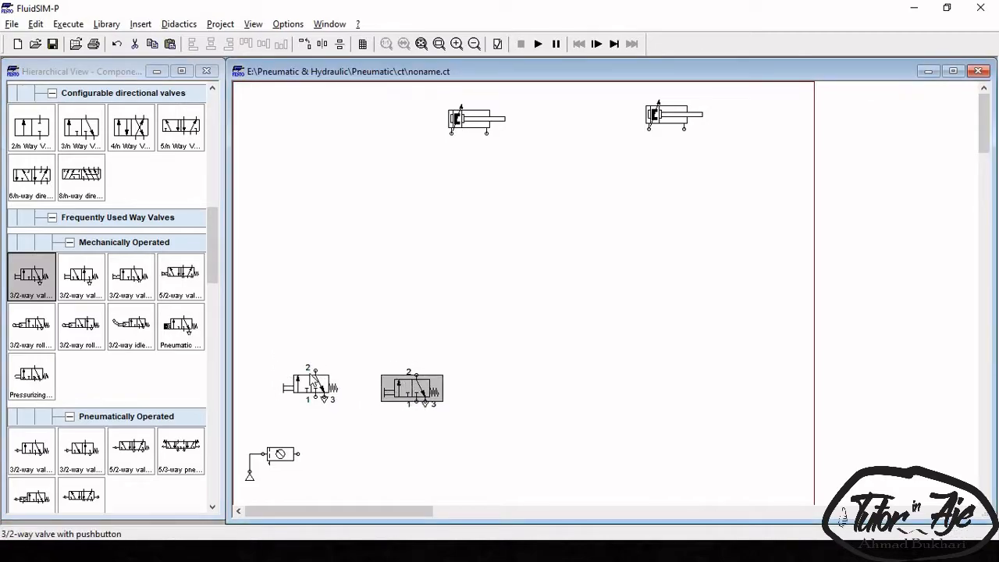
left_click_drag(321, 383, 325, 391)
left_click_drag(406, 388, 407, 392)
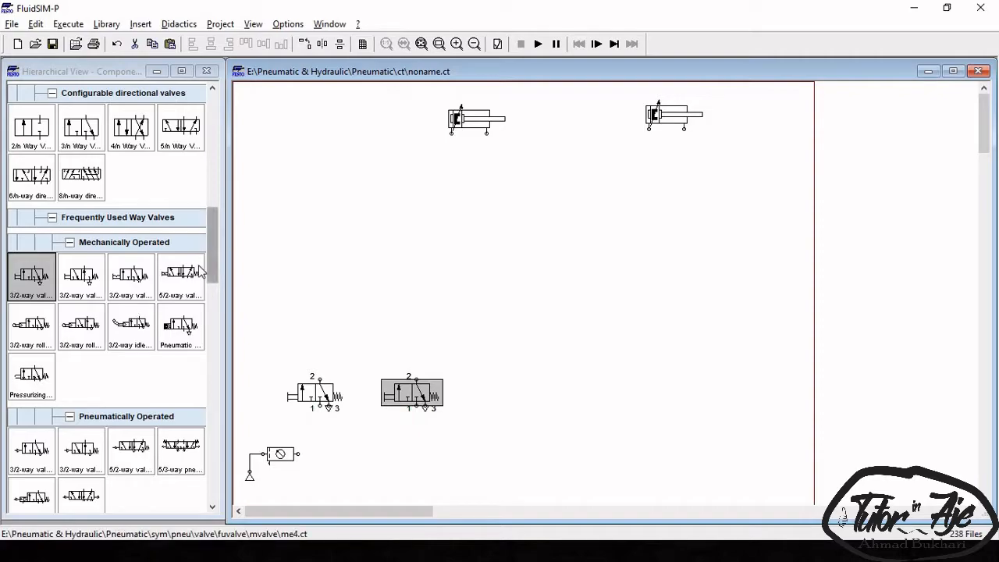
Place four 3/2-way roller lever valves below the cylinders, two toward the left side and two toward the right
left_click_drag(18, 337, 445, 218)
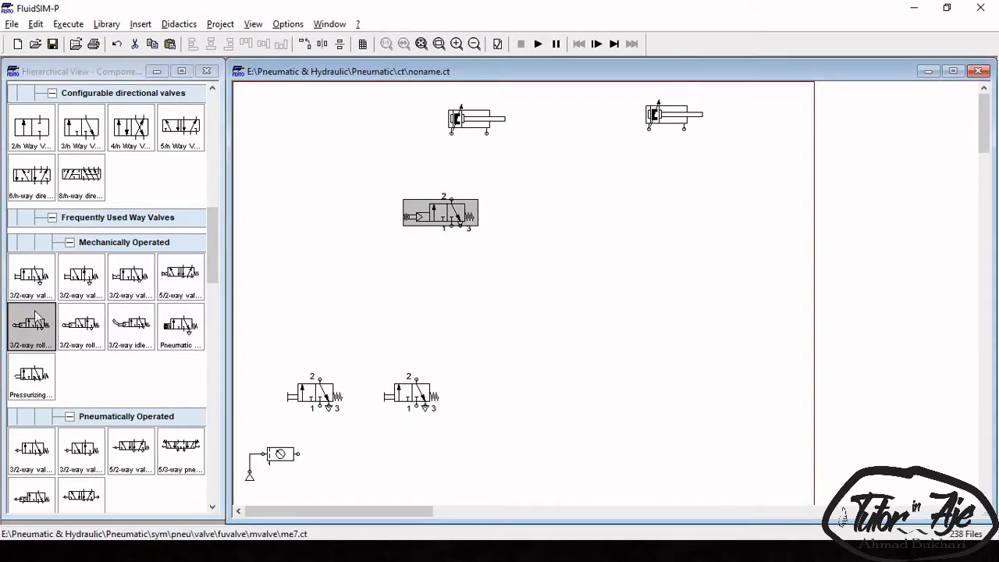
left_click_drag(29, 328, 607, 211)
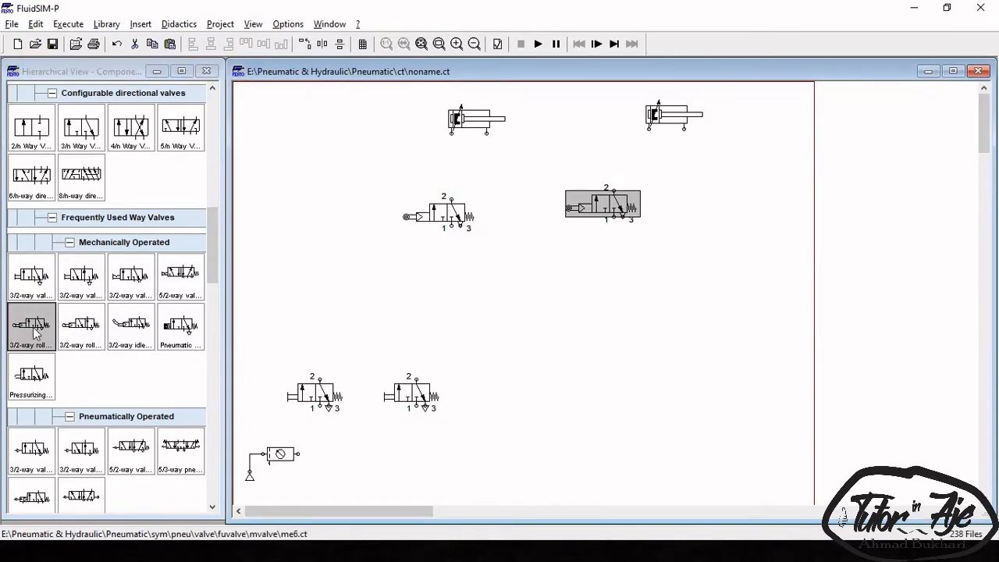
left_click_drag(656, 230, 731, 216)
left_click_drag(25, 327, 368, 174)
left_click_drag(617, 214, 621, 202)
left_click_drag(724, 204, 715, 200)
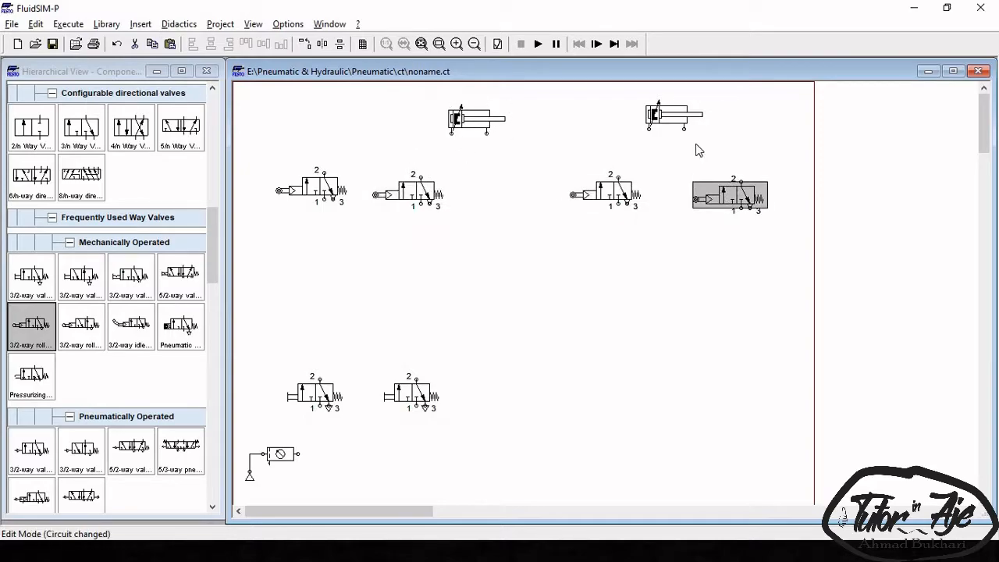
Place a 5/2-way impulse valve beneath the left cylinder, shifting the adjacent roller lever valve down to make room
left_click_drag(209, 267, 200, 311)
left_click_drag(81, 242, 462, 159)
left_click_drag(419, 189, 392, 220)
left_click_drag(465, 168, 464, 181)
Lower the two right-hand roller valves and add three 5/2-way impulse valves: below the right cylinder, mid-sheet and above the pushbutton valves
left_click_drag(559, 165, 769, 239)
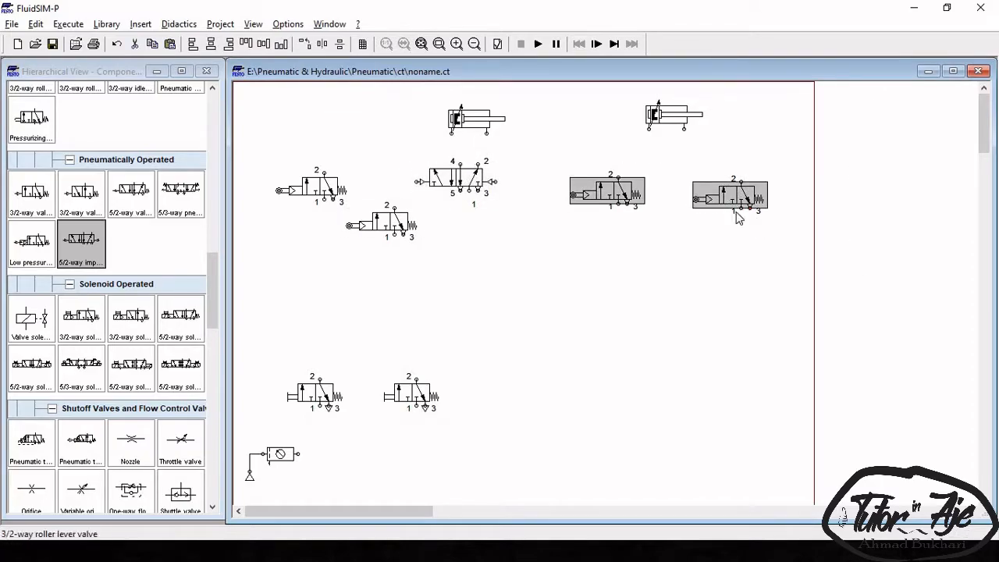
left_click_drag(733, 195, 747, 218)
left_click_drag(97, 239, 661, 163)
left_click_drag(81, 242, 538, 258)
left_click_drag(79, 243, 363, 337)
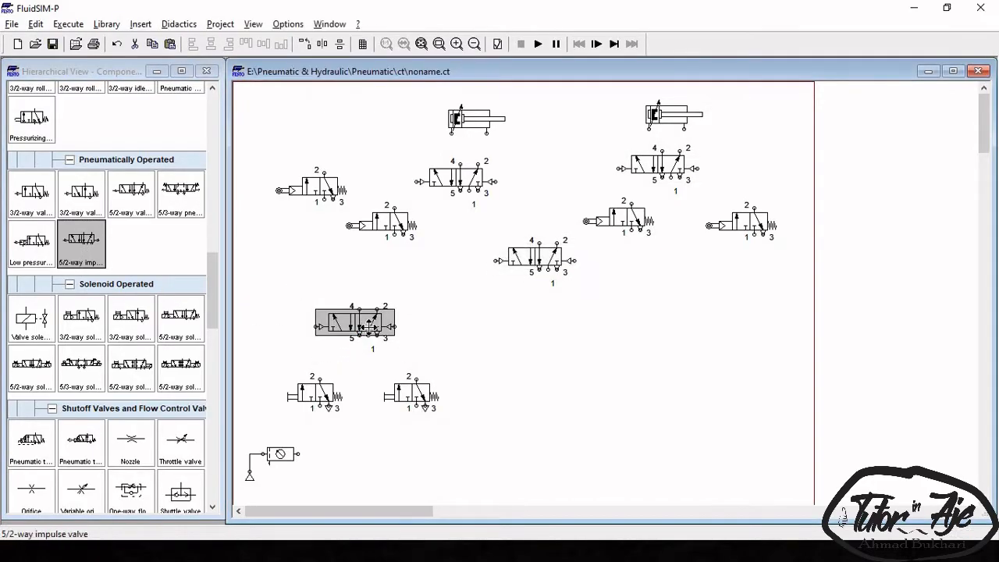
Place two one-way flow control valves side by side in the sheet's upper-left corner
left_click_drag(211, 306, 181, 336)
left_click_drag(130, 257, 271, 119)
left_click_drag(129, 256, 333, 115)
Add a manometer and a third one-way flow control valve, with the manometer directly above the flow control valve
left_click_drag(211, 311, 214, 319)
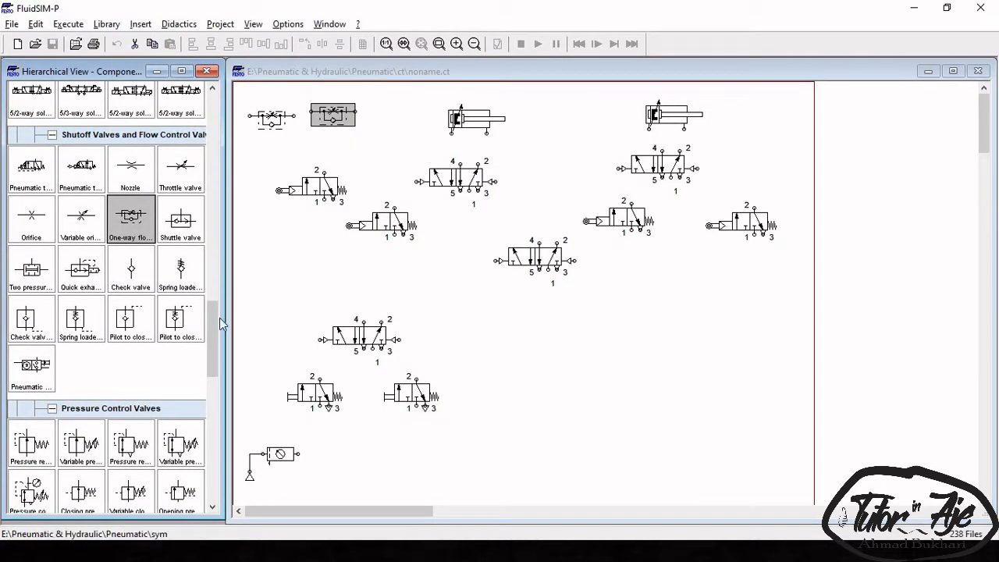
left_click_drag(212, 333, 556, 314)
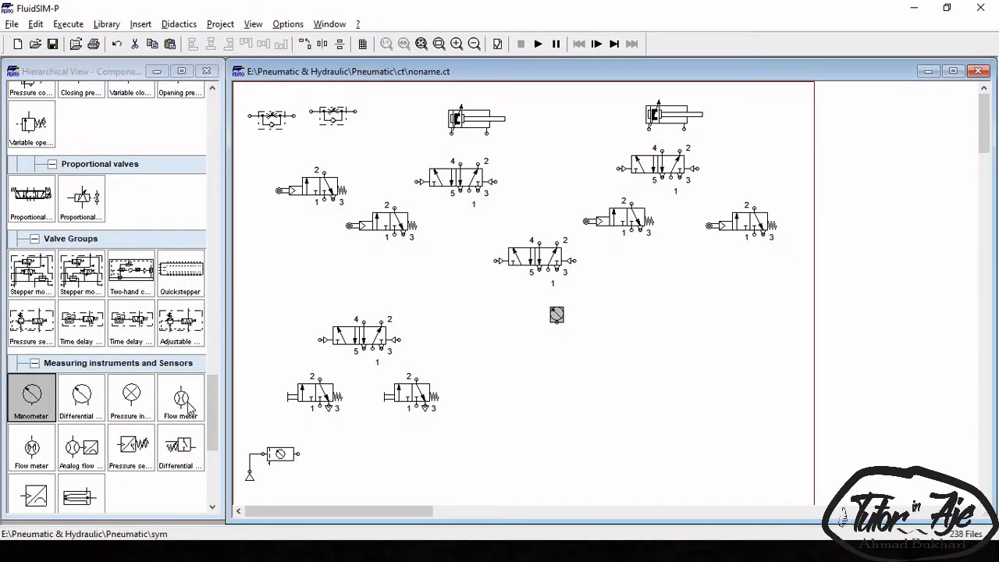
left_click_drag(210, 413, 175, 267)
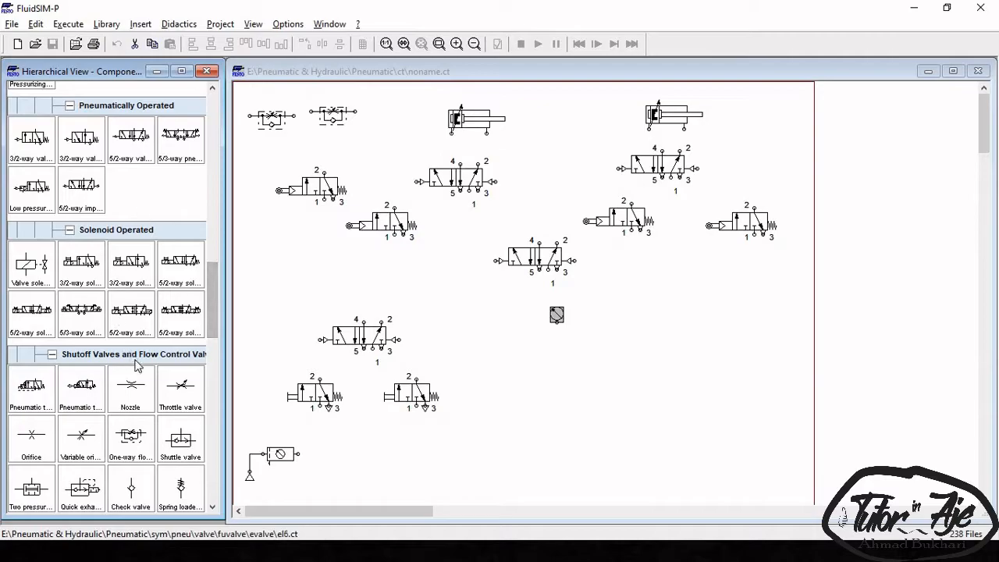
left_click_drag(135, 445, 473, 315)
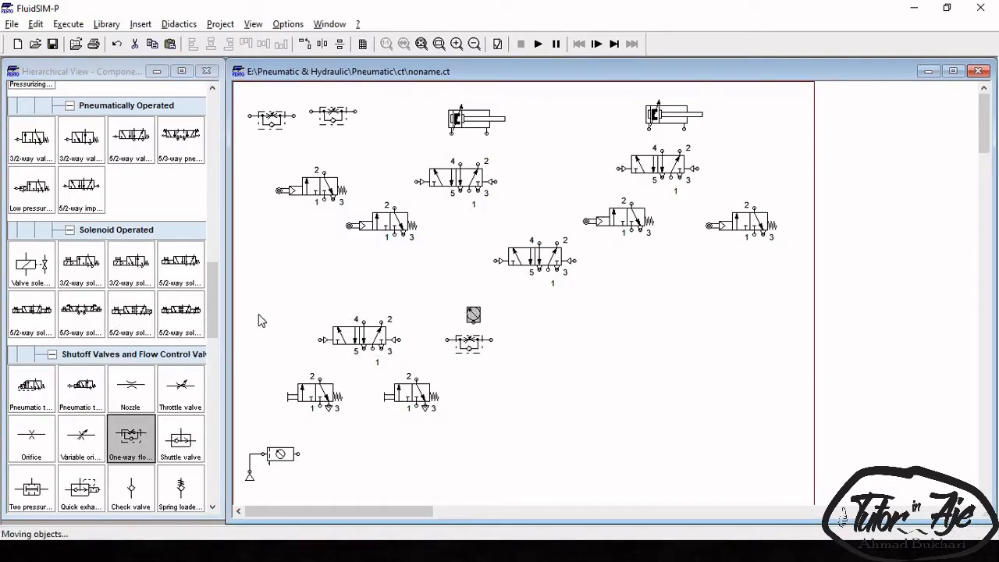
Place a pressure sequence valve outside the sheet's right border and move the manometer and its flow control valve above it
left_click_drag(215, 307, 211, 418)
left_click_drag(31, 312, 914, 400)
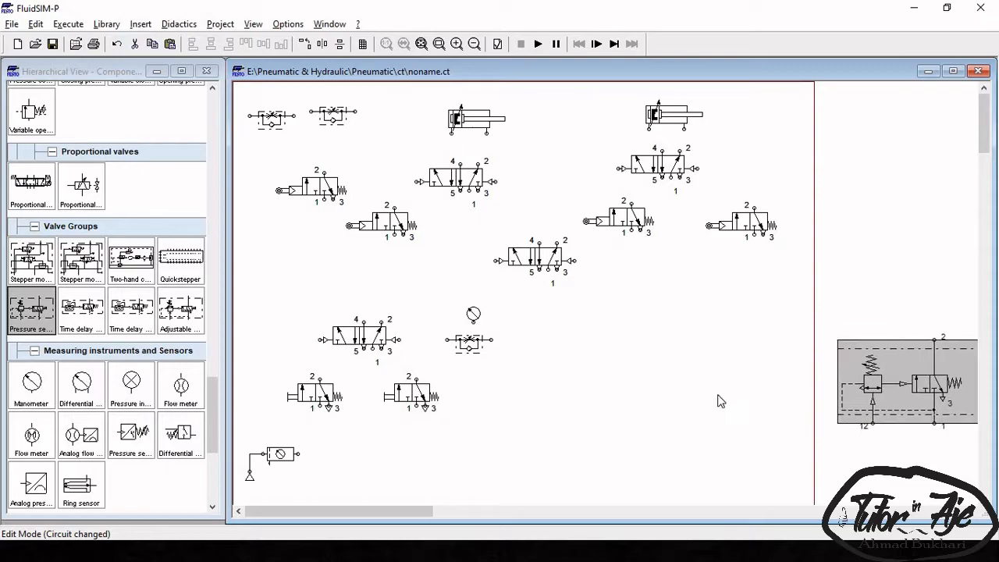
left_click_drag(444, 291, 505, 372)
left_click_drag(472, 339, 871, 314)
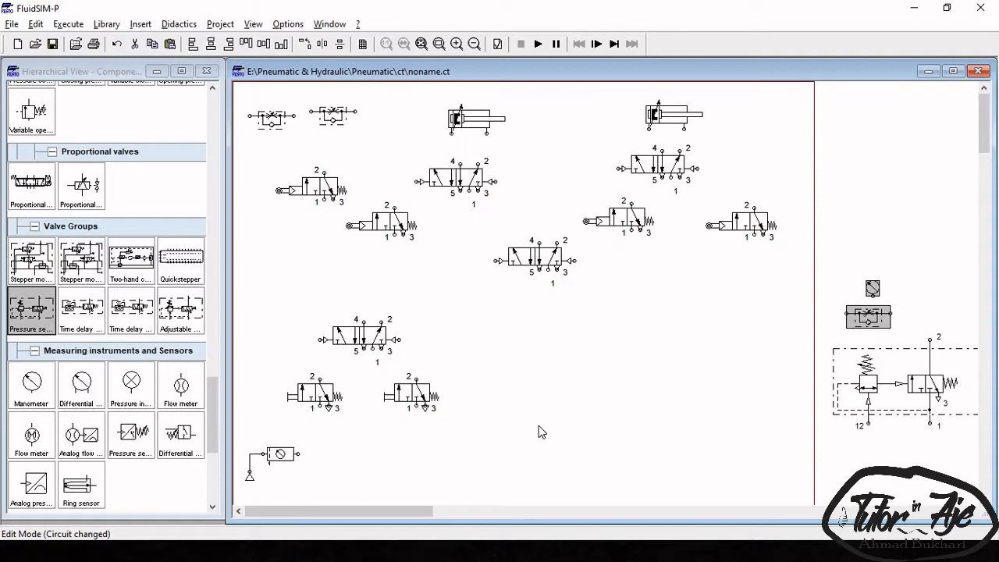
Check the component list in the PowerPoint slide show, end the show and return to the FluidSIM circuit
left_click(918, 8)
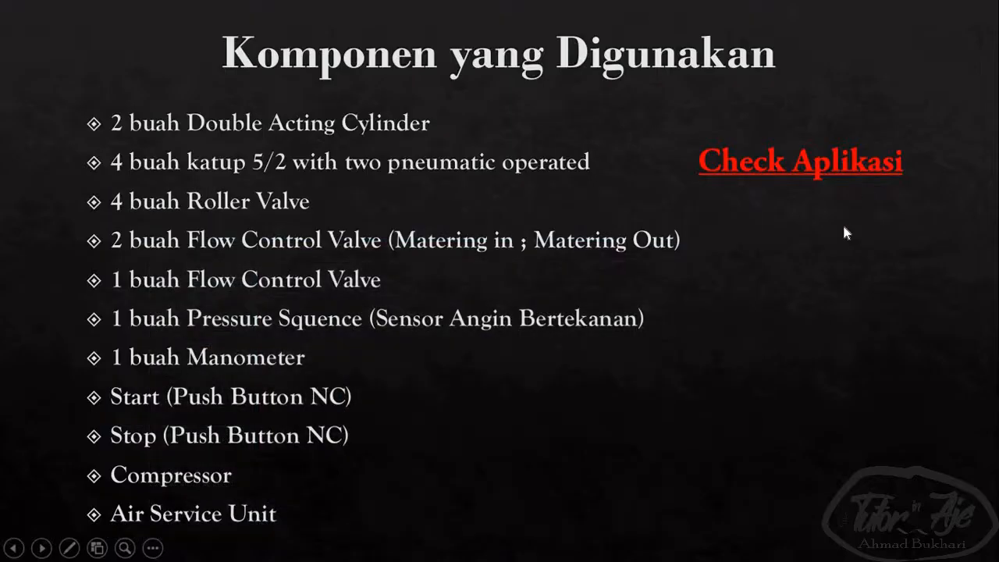
left_click(929, 253)
left_click(814, 277)
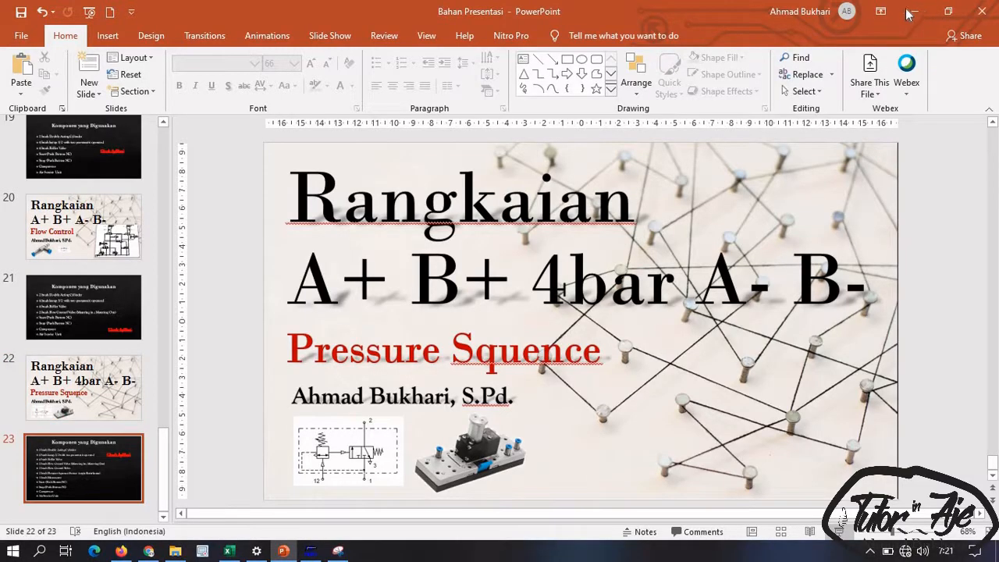
left_click(907, 13)
left_click(336, 100)
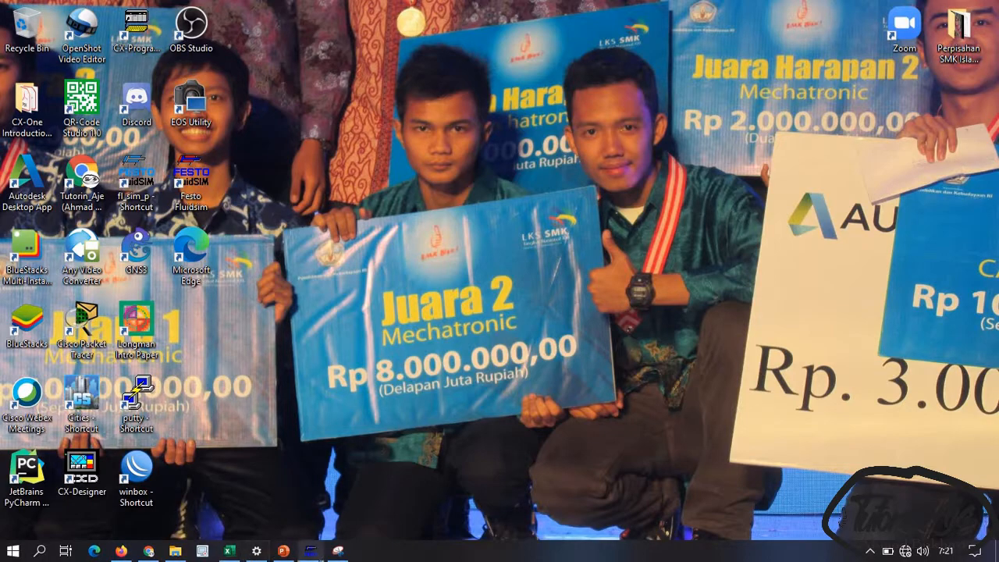
left_click(311, 551)
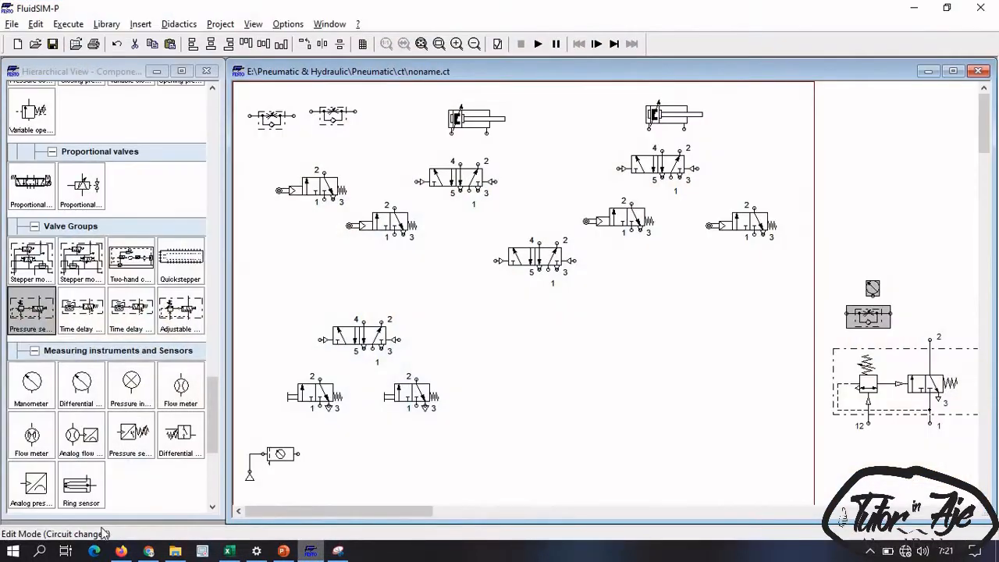
Search the computer for Paint and launch it
left_click(39, 552)
type("pai")
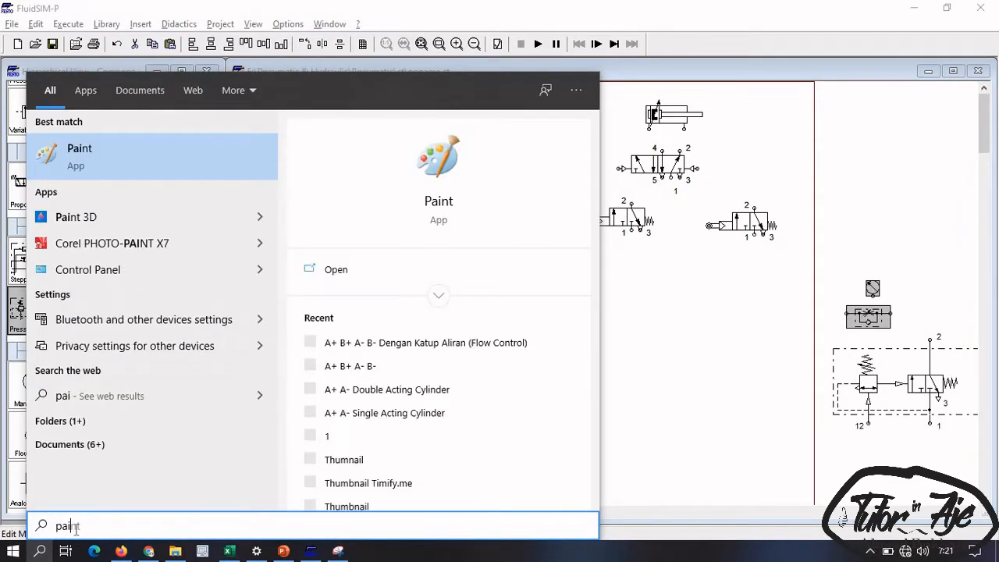
type("nt")
left_click(102, 167)
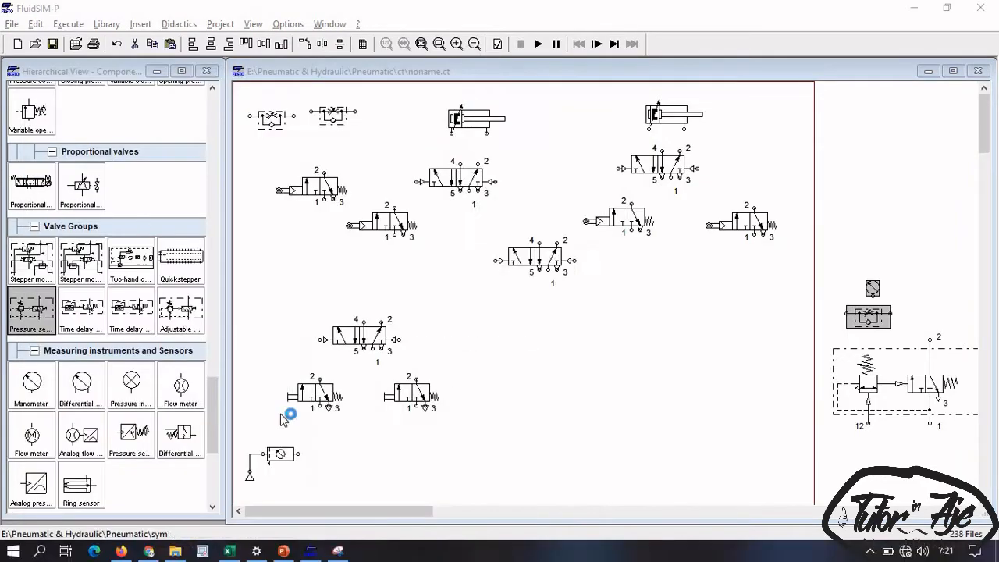
Switch to PowerPoint, copy the title line "A+ B+ 4bar A- B-" from slide 22, and minimise the presentation
left_click(304, 544)
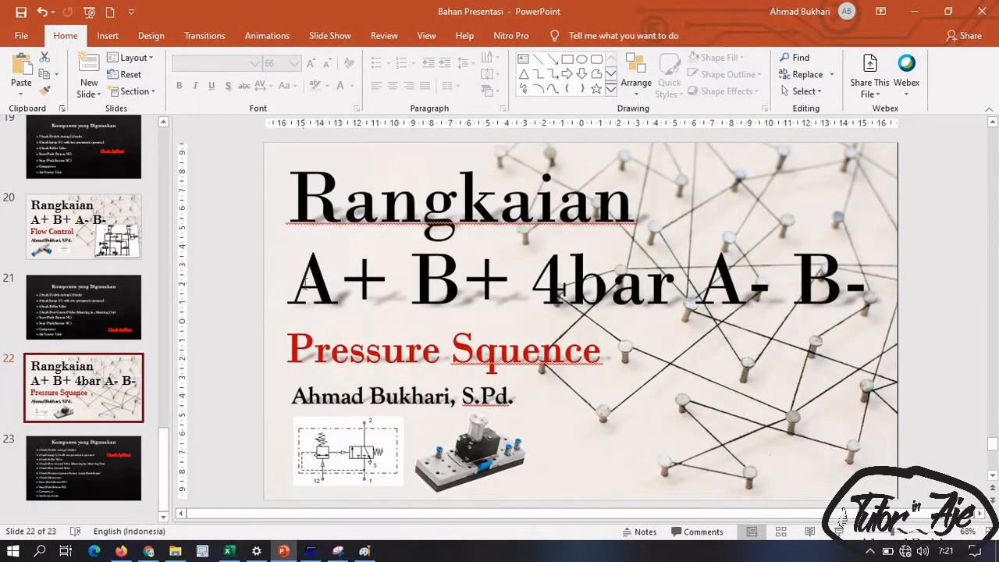
left_click(305, 285)
left_click_drag(304, 285, 866, 295)
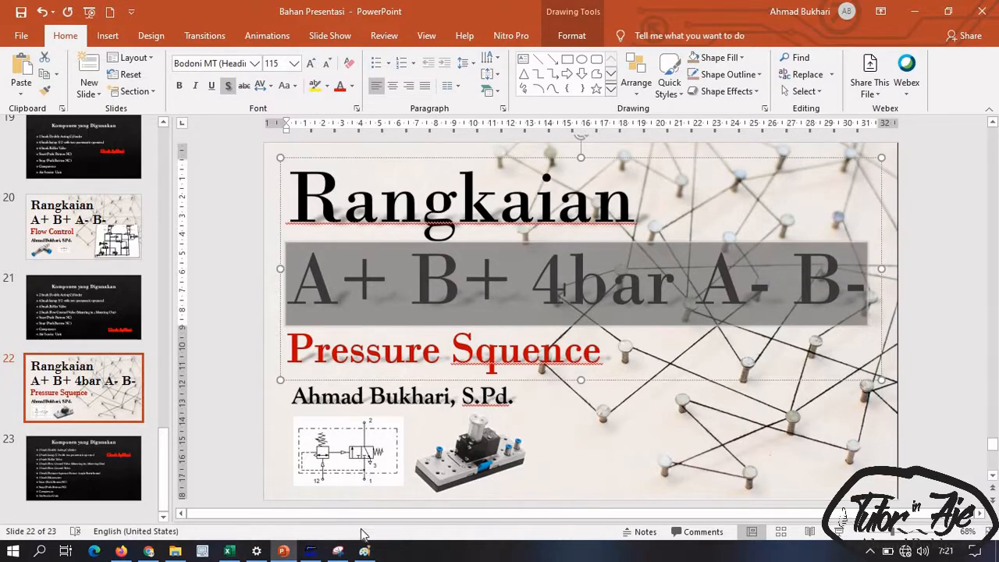
left_click(914, 13)
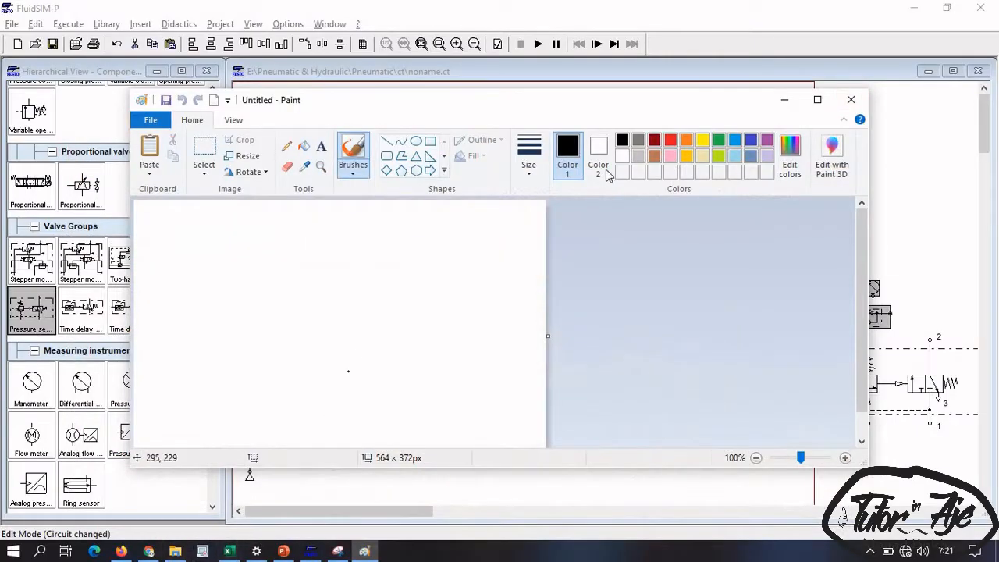
Maximise Paint, enlarge the canvas to 937 × 461 px and paste the copied sequence text onto it
left_click(817, 101)
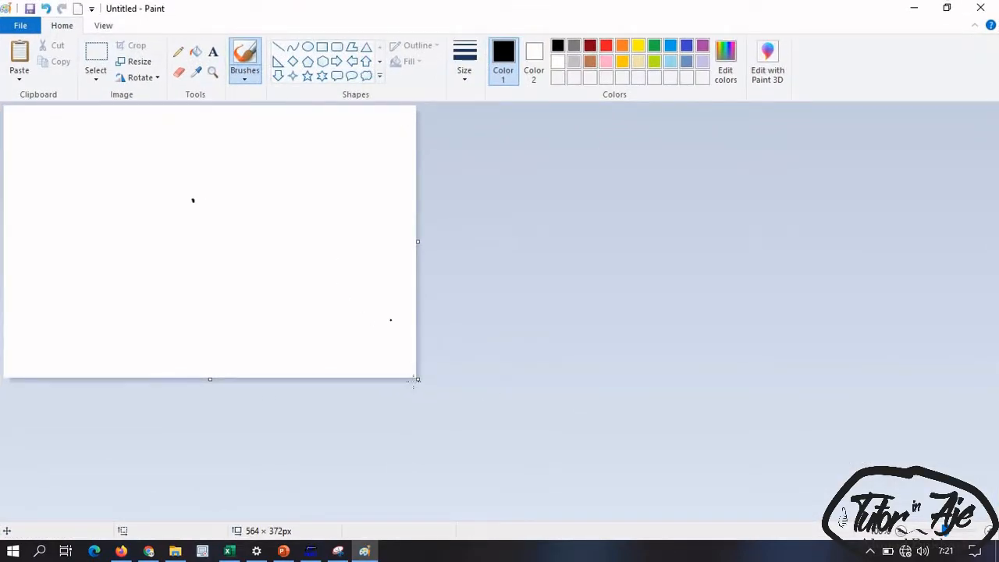
left_click_drag(636, 415, 690, 444)
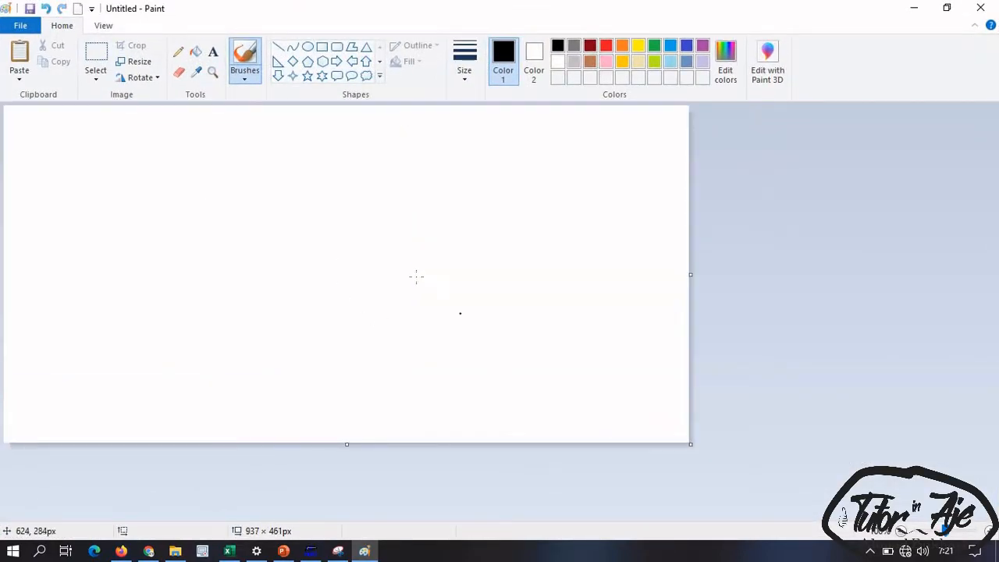
key("ctrl+v")
left_click_drag(747, 224, 667, 229)
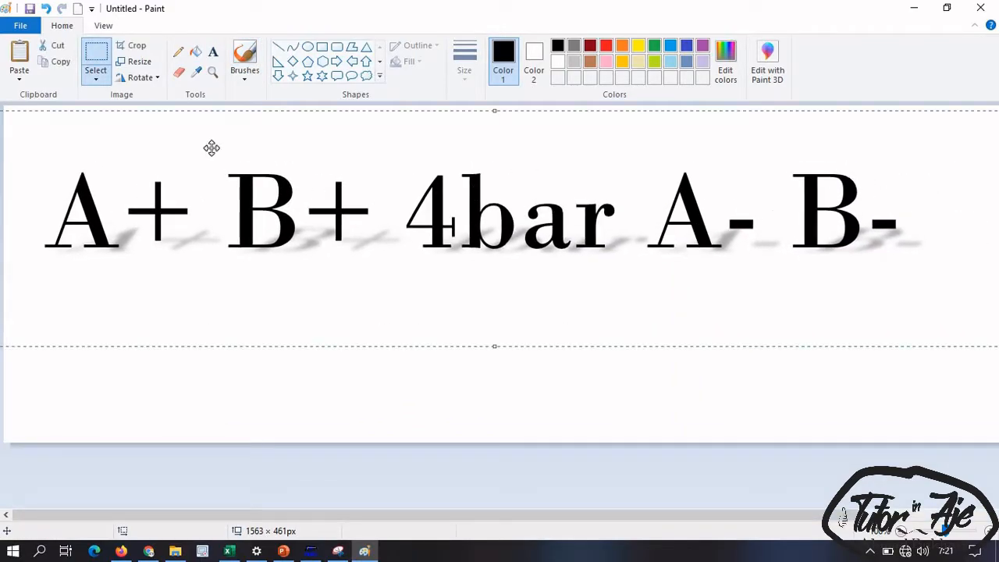
Select the pasted "A+ B+ 4bar A- B-" text, shrink it to about half size and center it in the upper visible canvas
left_click(95, 63)
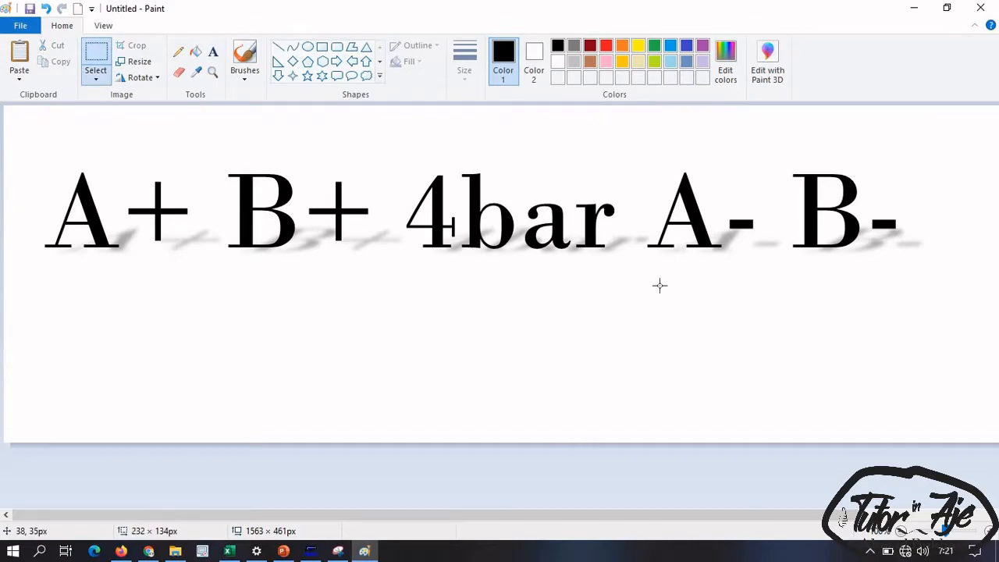
left_click_drag(933, 297, 931, 291)
left_click_drag(804, 171, 451, 218)
left_click_drag(294, 260, 452, 187)
left_click_drag(587, 207, 685, 220)
left_click(616, 272)
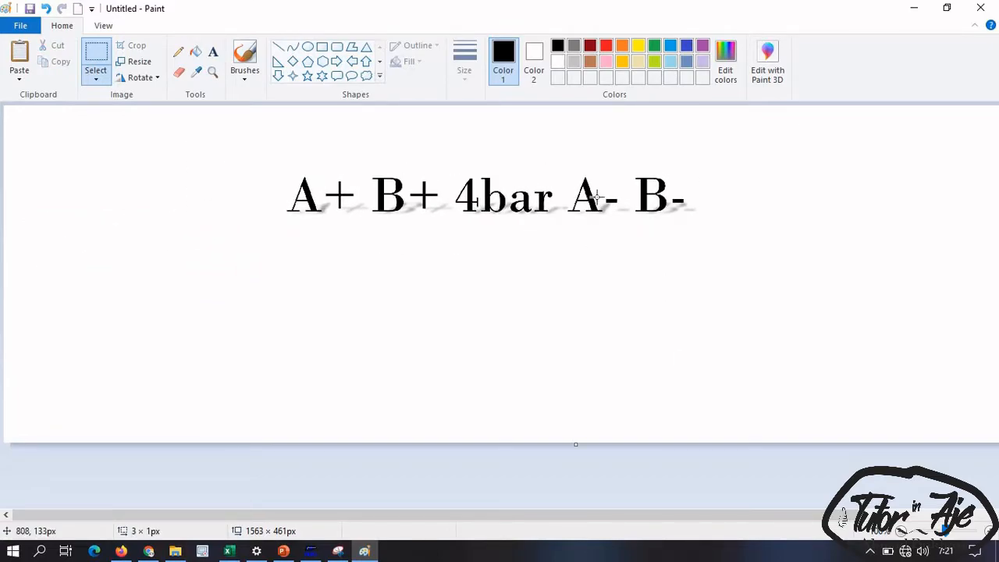
left_click_drag(598, 184, 601, 200)
left_click(552, 261)
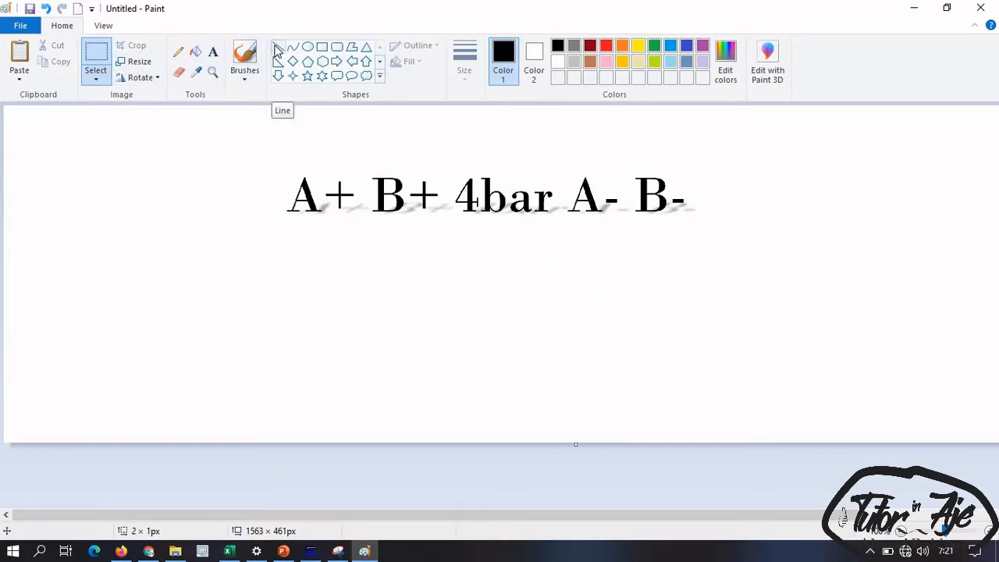
Draw a black zigzag with five peaks beneath the sequence text, one under each term, using the thickest brush size
left_click(247, 71)
left_click(265, 288)
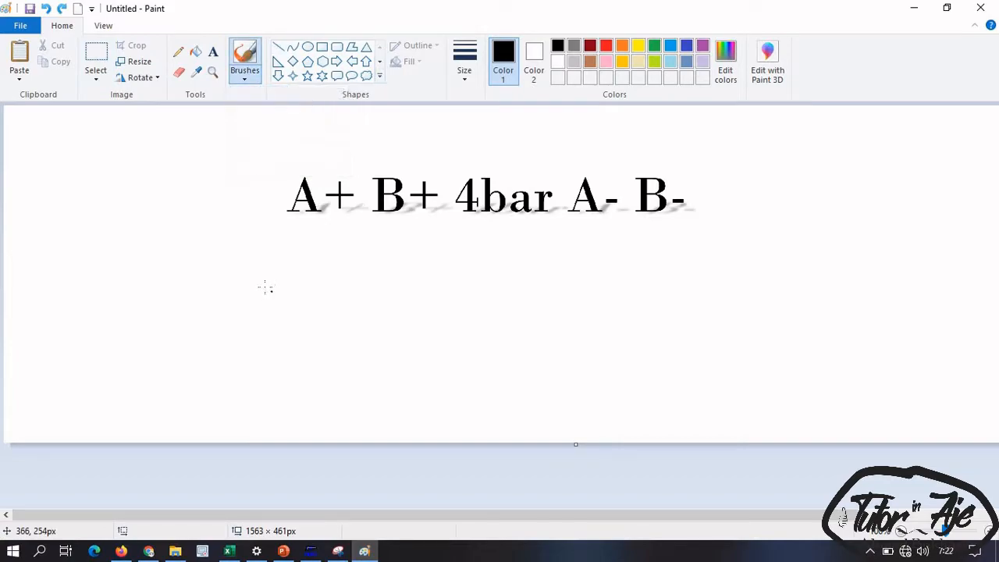
left_click(462, 75)
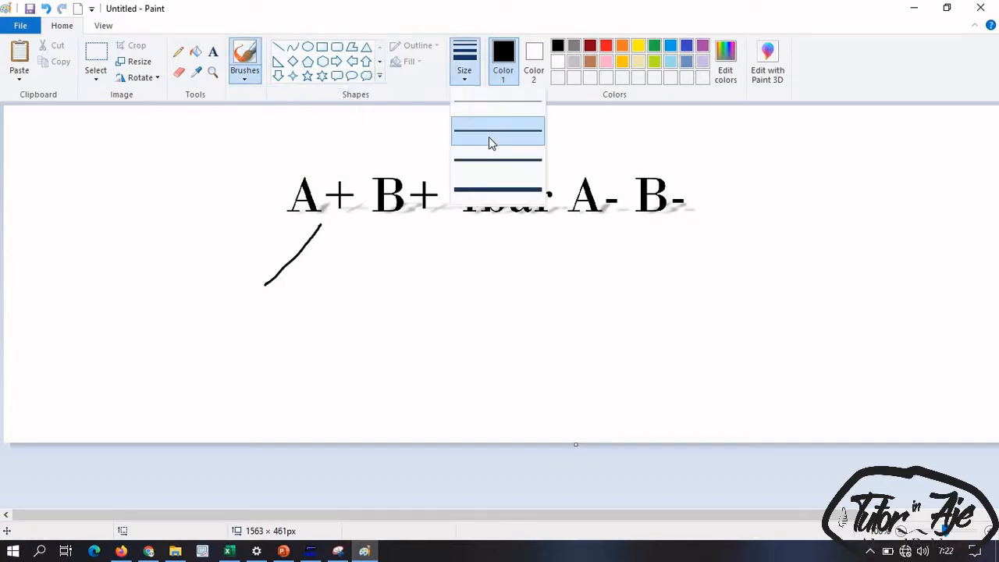
left_click(504, 192)
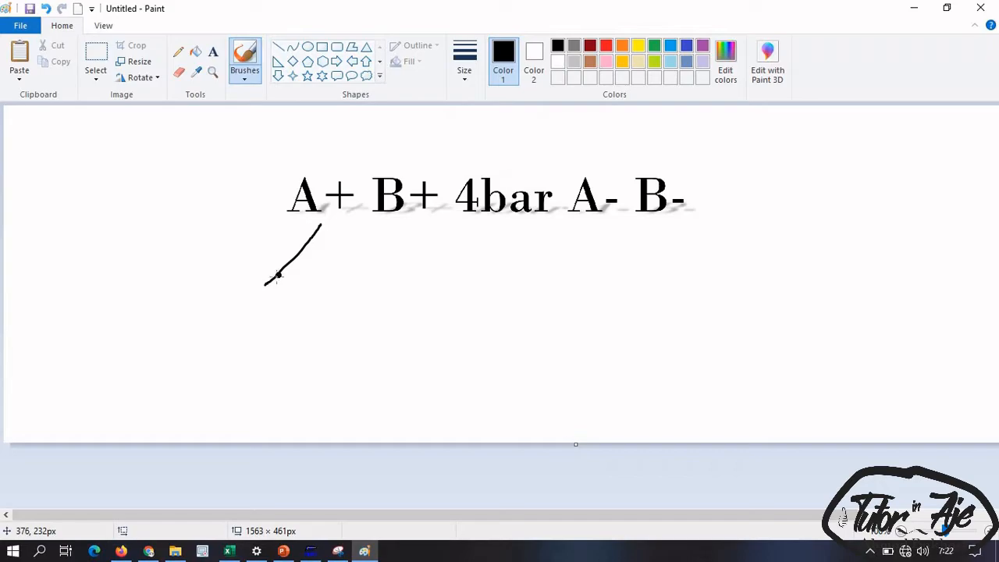
key("ctrl+z")
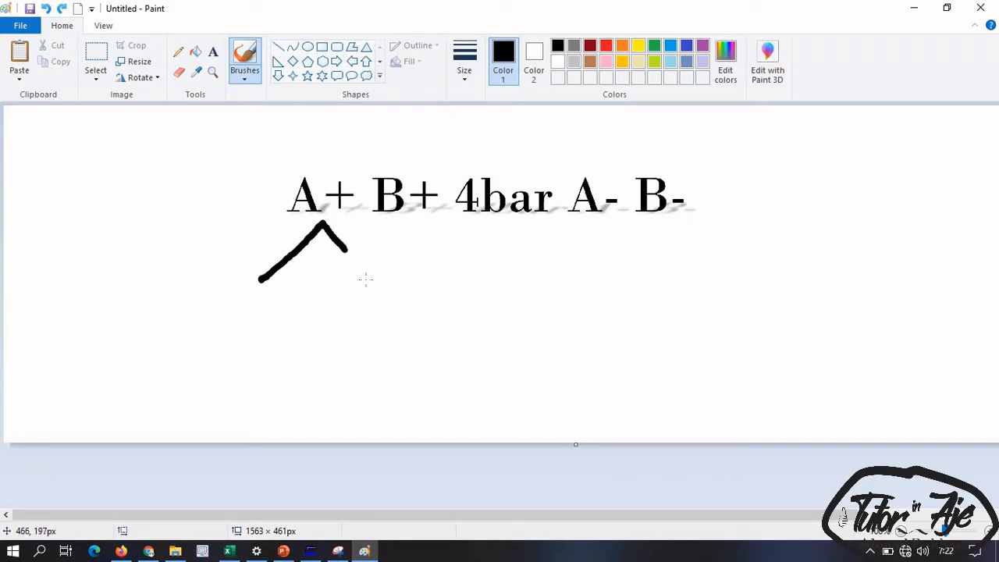
key("ctrl+z")
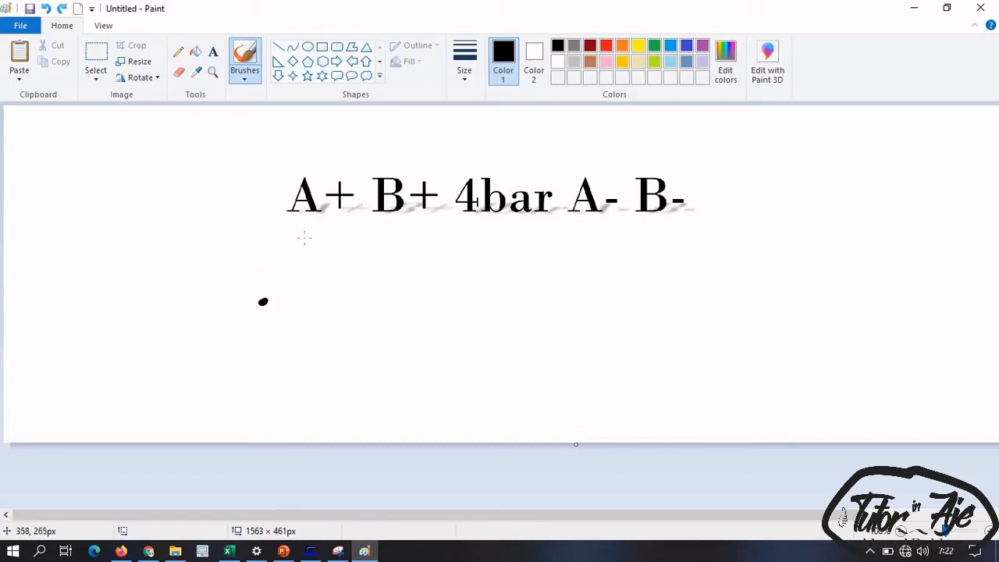
left_click_drag(263, 302, 322, 239)
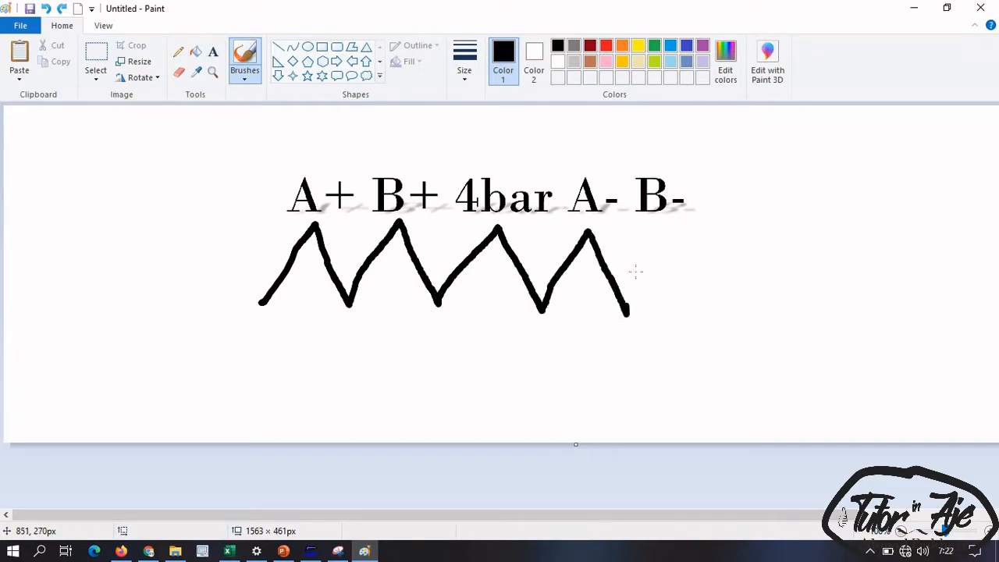
left_click_drag(709, 313, 710, 314)
Add the text "Start" in size 18 below the zigzag's starting point
left_click(213, 52)
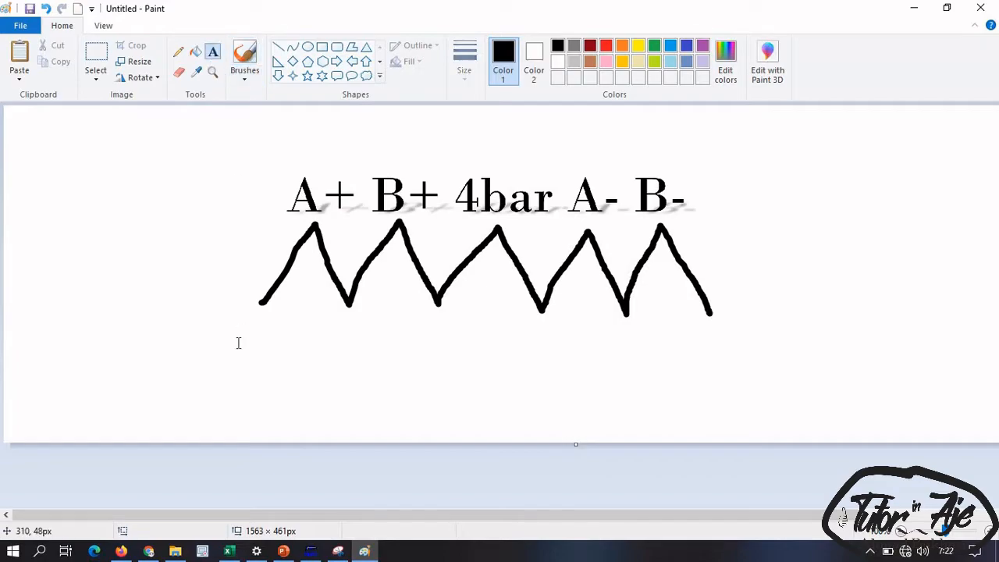
left_click(288, 365)
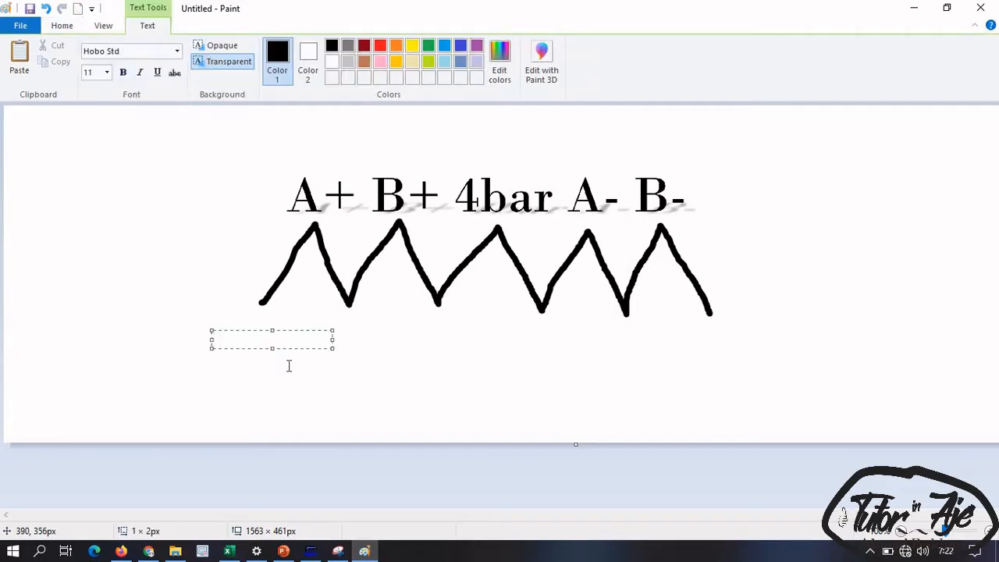
left_click(106, 72)
left_click(92, 175)
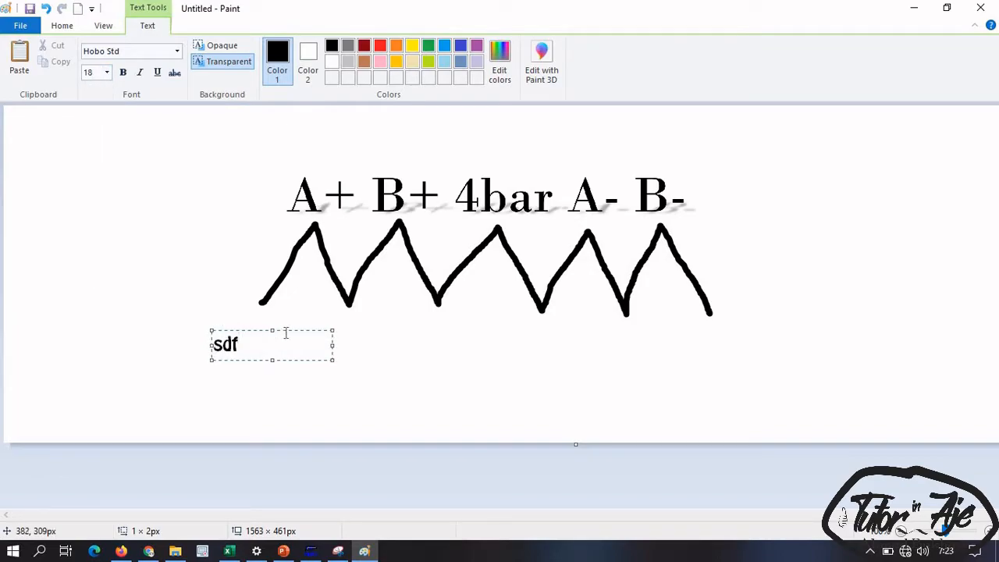
left_click_drag(288, 324, 303, 319)
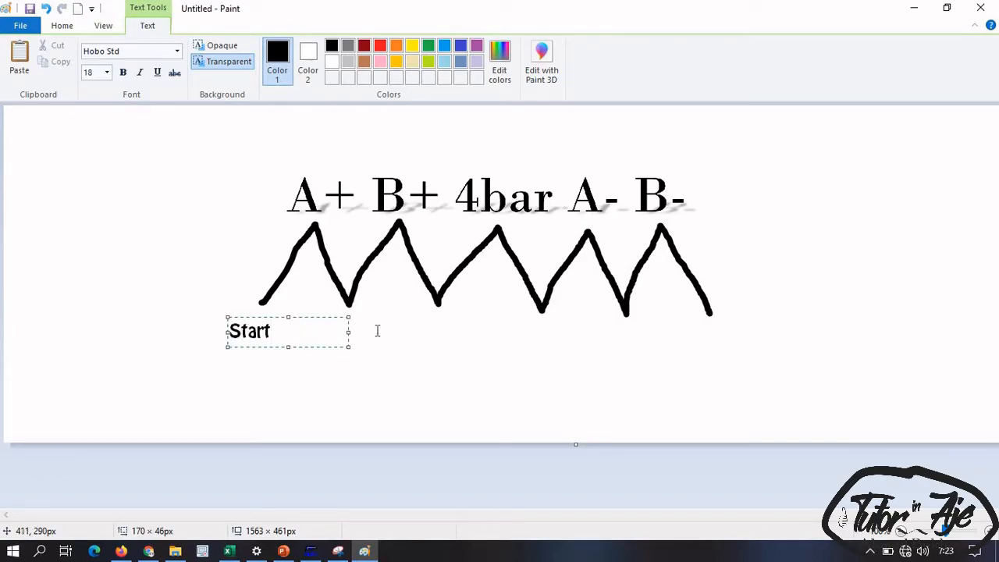
left_click(332, 335)
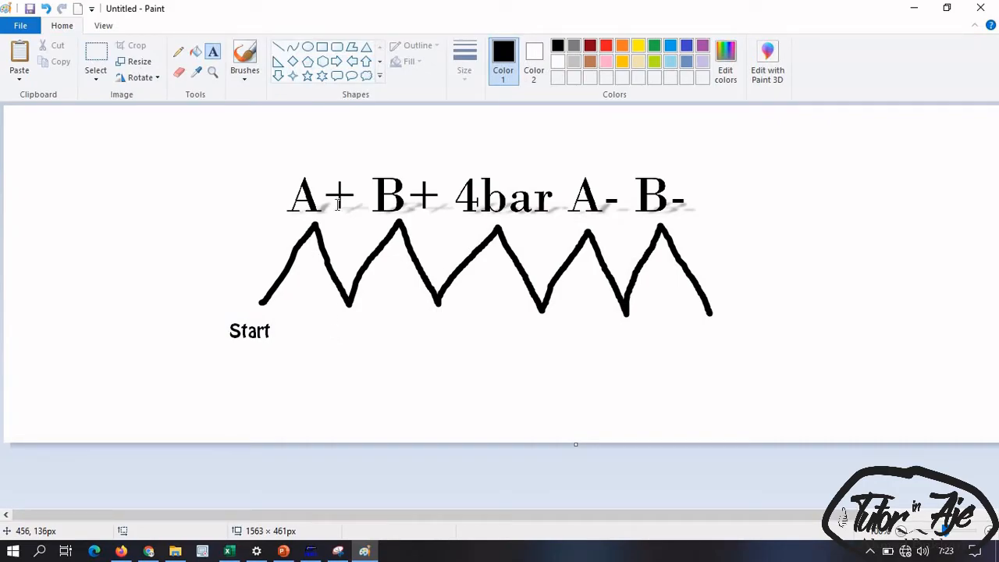
Label the zigzag's first low point, after A+, "S2" and the second, after B+, "S4"
left_click(336, 333)
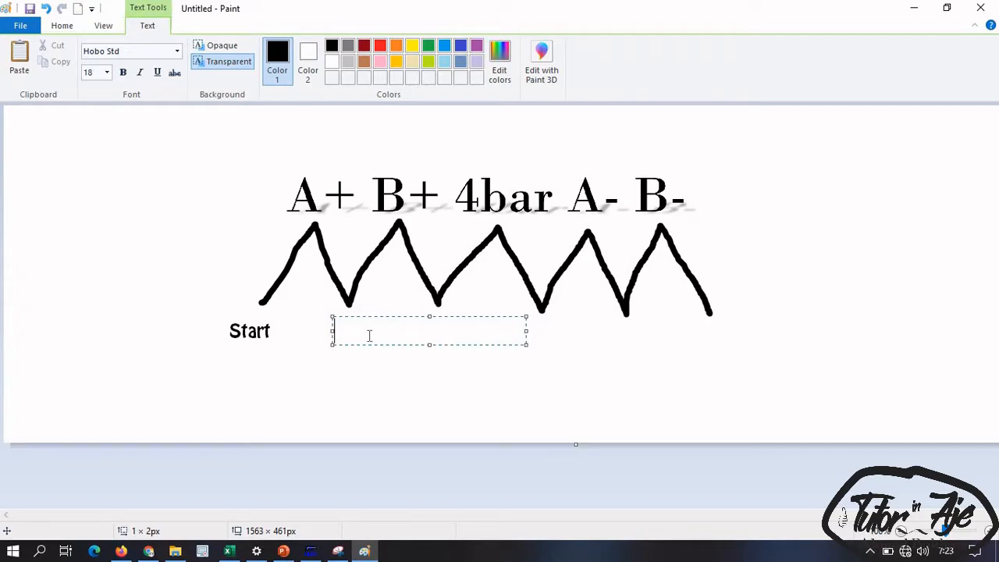
type("S2")
left_click(490, 368)
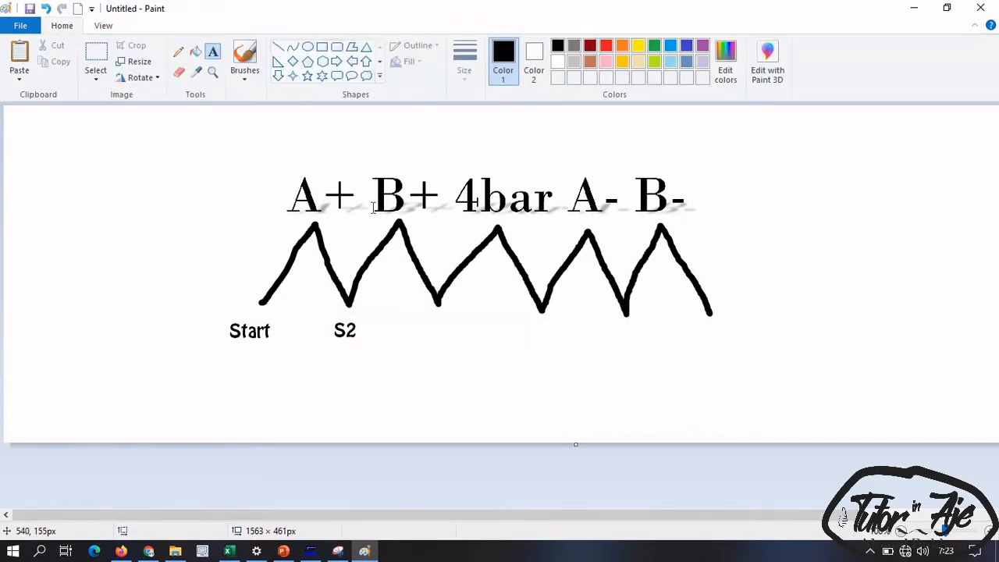
left_click(427, 331)
type("S")
key("BackSpace")
type("S4")
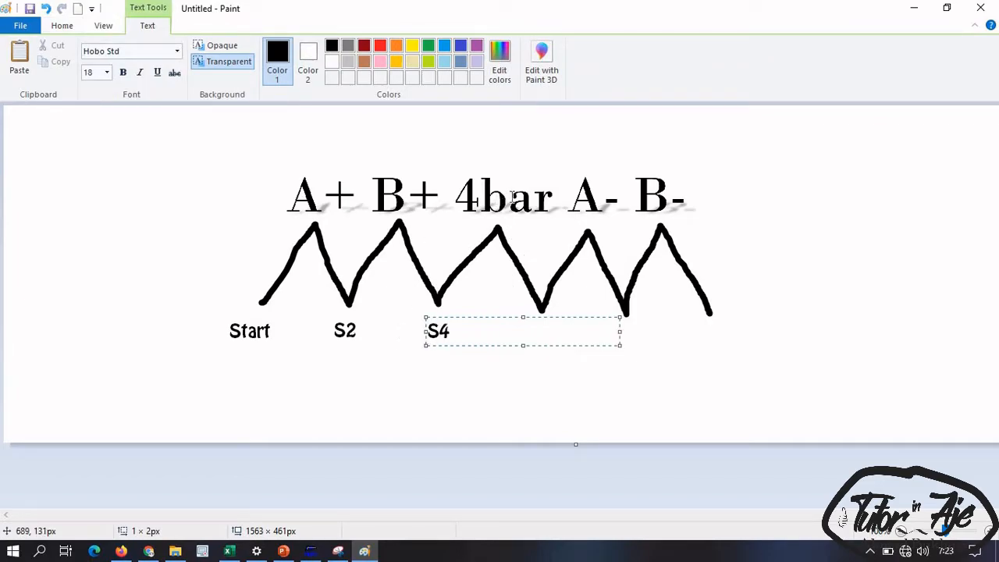
left_click(531, 334)
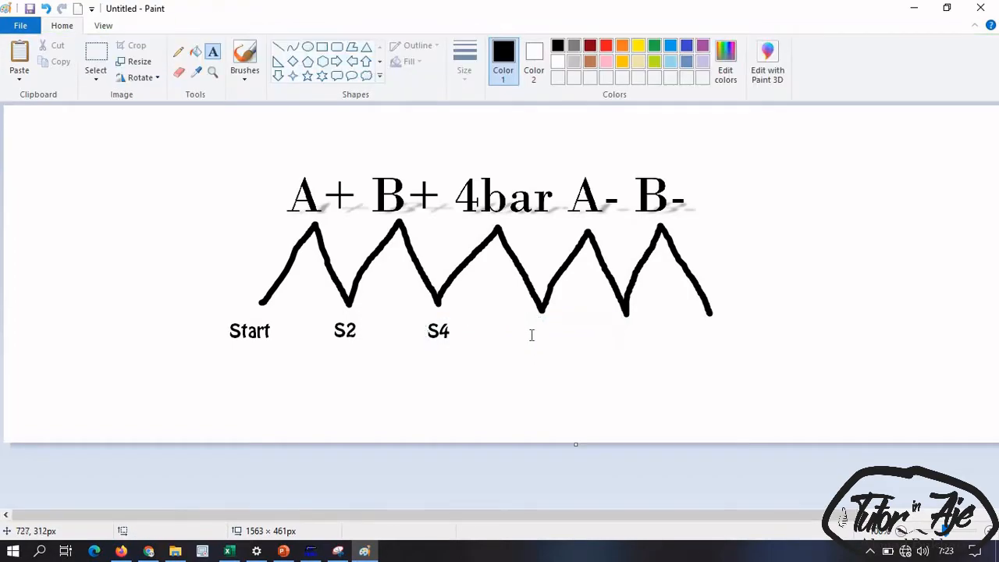
Add the label "out PS" below the zigzag's low point between 4bar and A-
left_click(554, 337)
type("Ps")
key("BackSpace")
type("S")
key("shift+Left")
key("shift+Left")
type("out")
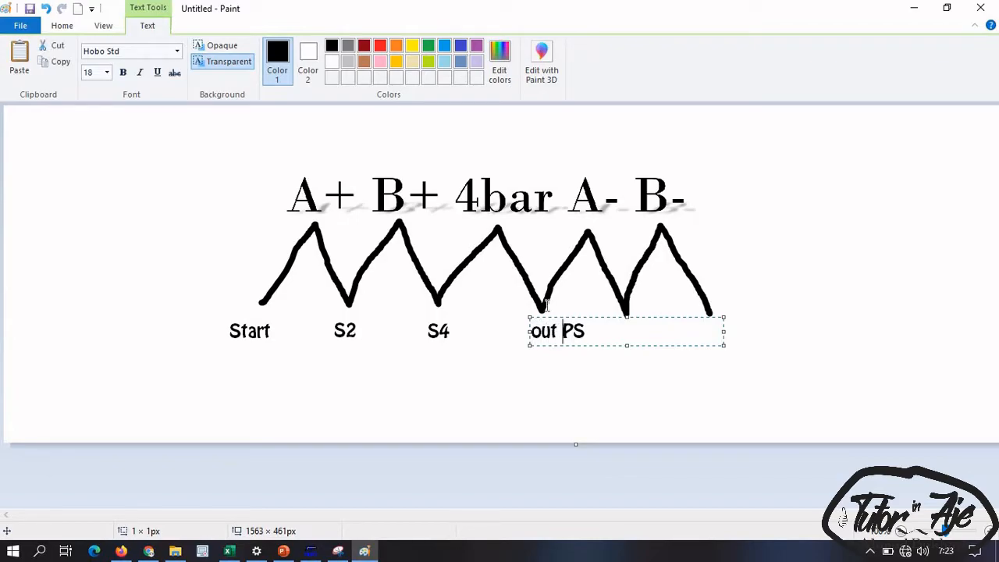
left_click(577, 300)
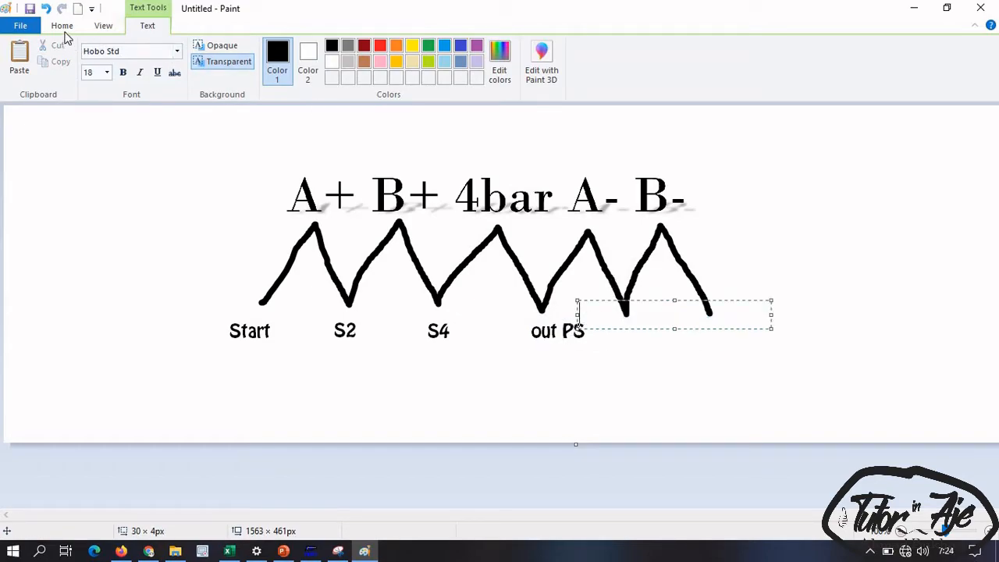
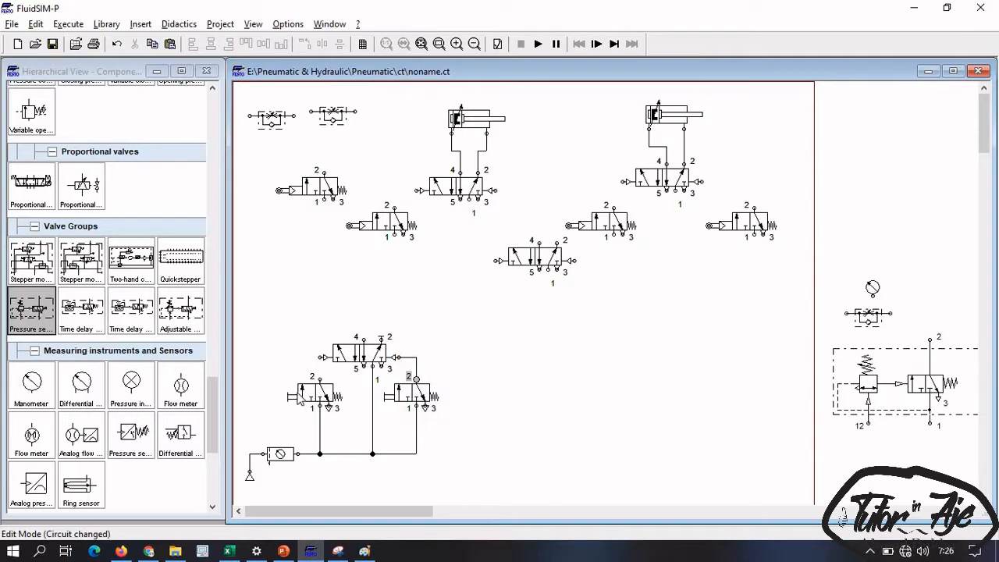
In FluidSIM, connect the first pushbutton valve's port 2 to the lower 5/2-way valve's left pilot and place a "Start" text label above that pushbutton
left_click_drag(320, 380, 321, 358)
scroll(163, 435, "down", 5)
scroll(45, 471, "down", 1)
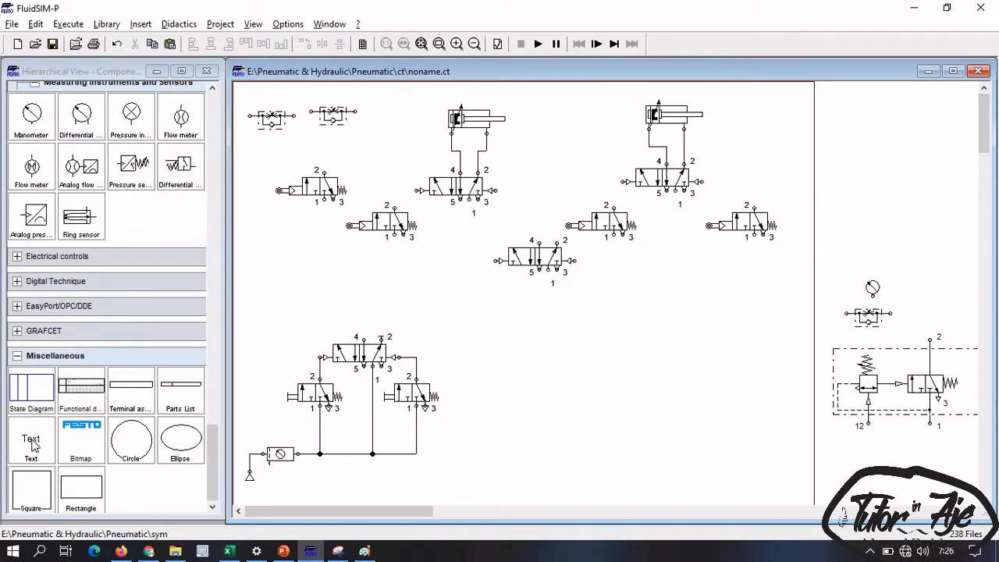
left_click(56, 443)
left_click_drag(56, 443, 266, 368)
double_click(263, 364)
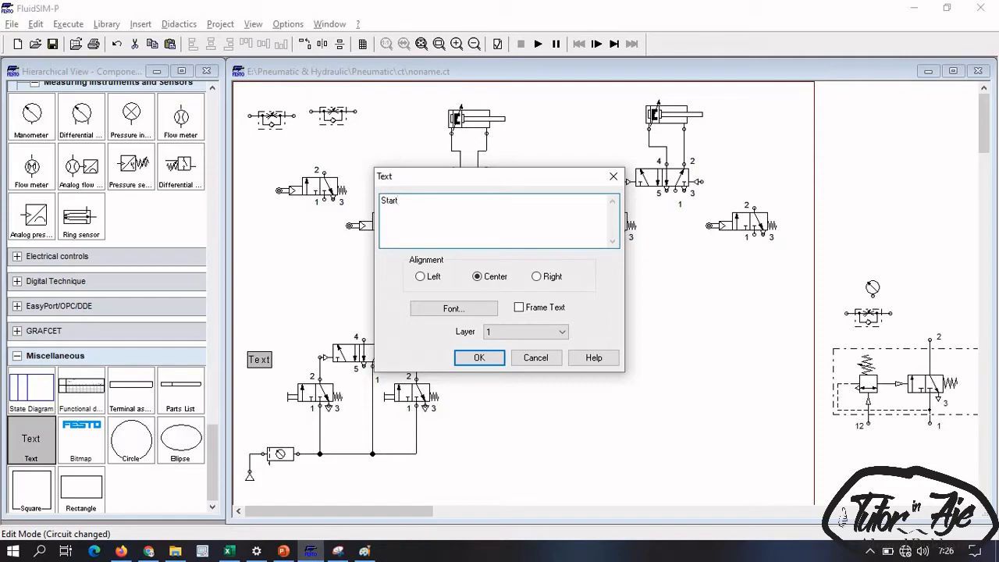
key("Return")
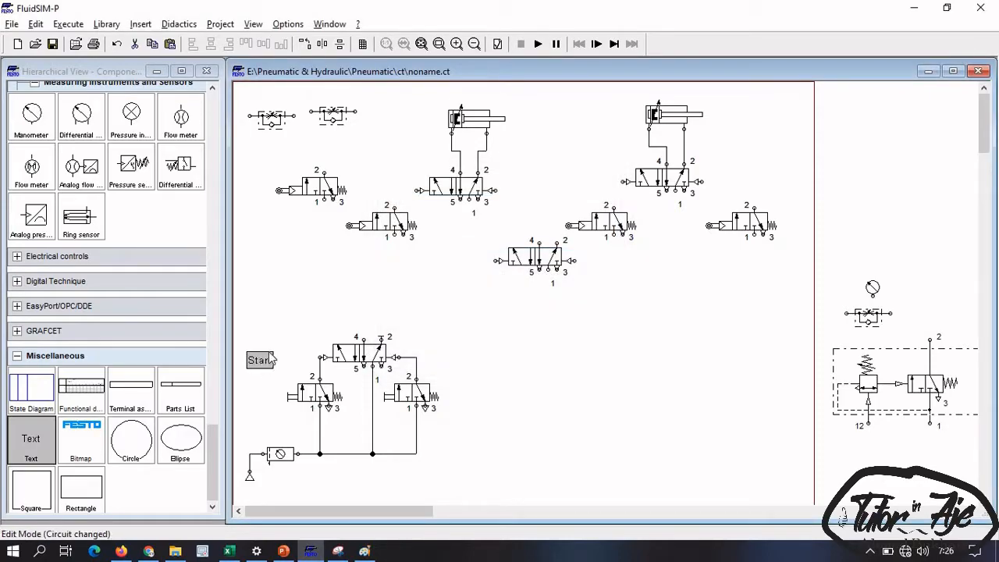
left_click_drag(272, 359, 276, 380)
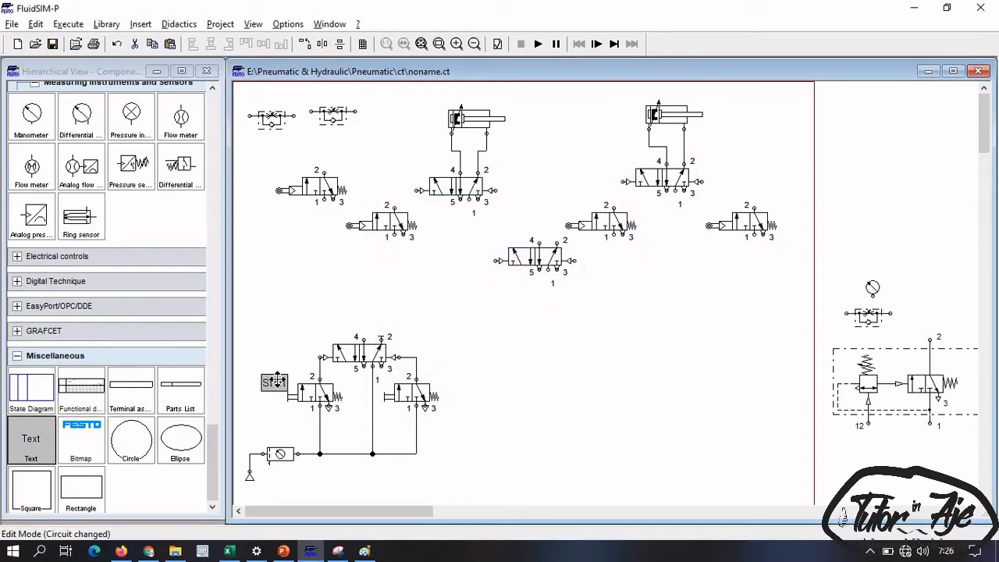
Duplicate the Start label, change the copy's text to "Stop" and place it beside the second pushbutton valve
key("ctrl+c")
key("ctrl+v")
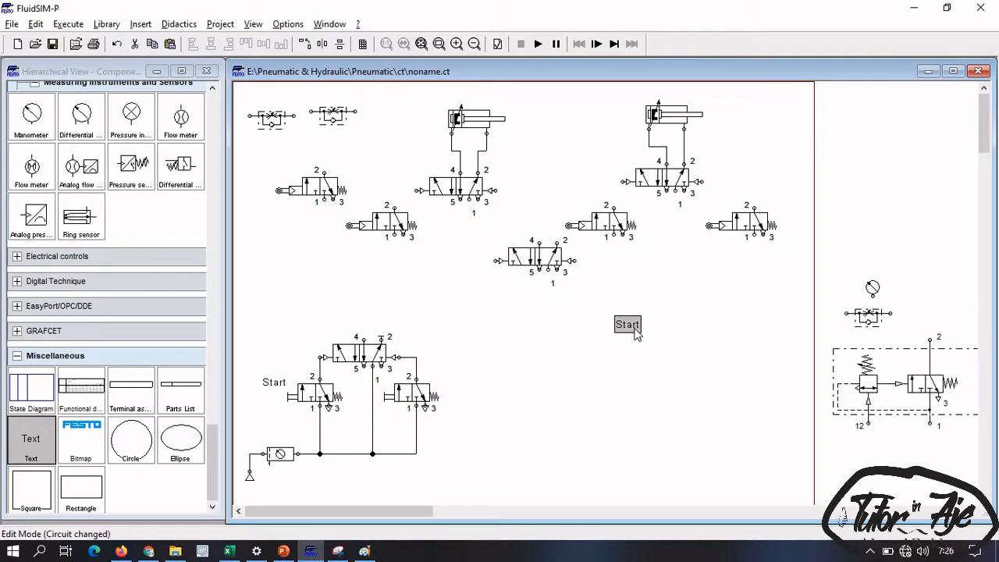
double_click(633, 332)
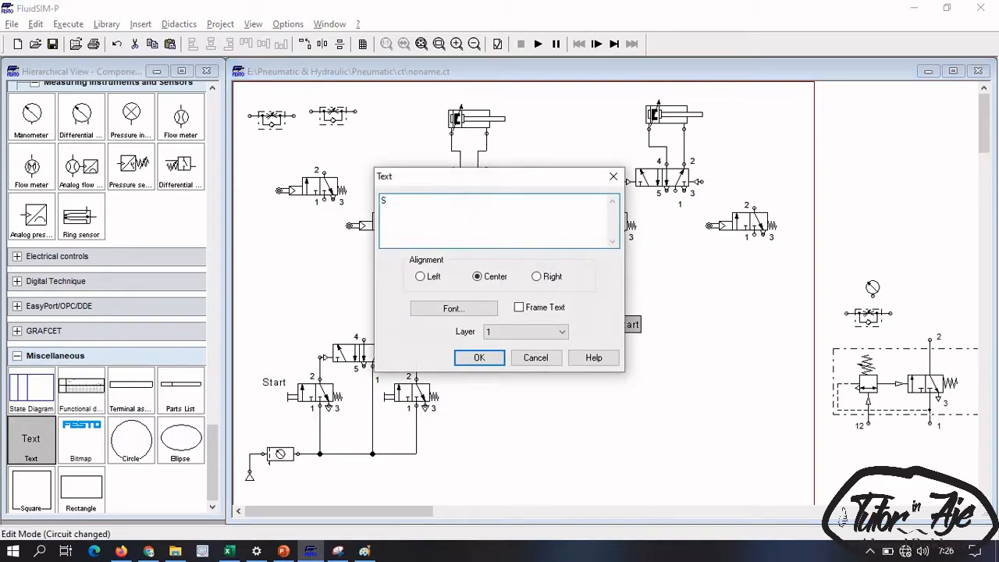
type("Stop")
key("Return")
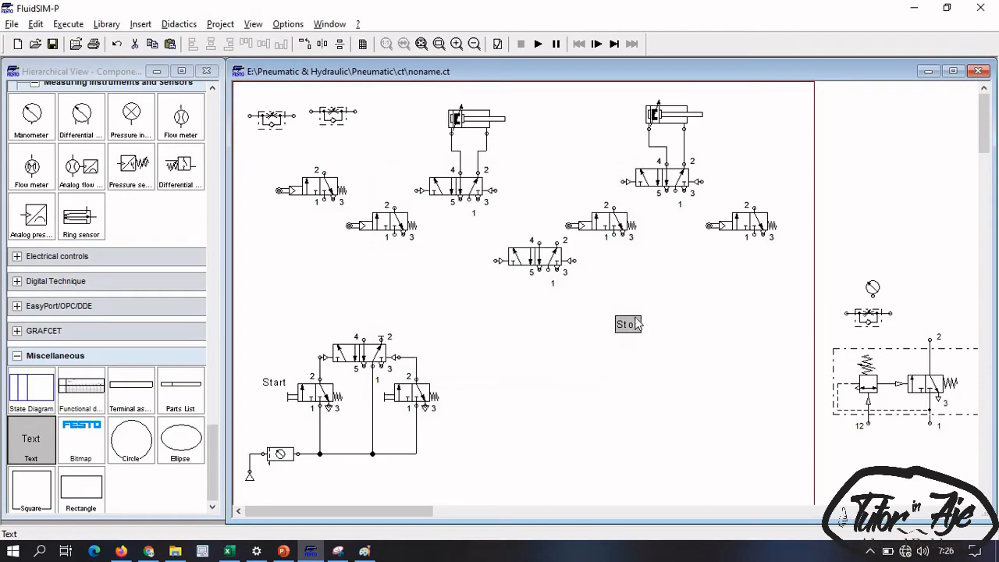
left_click_drag(487, 344, 447, 374)
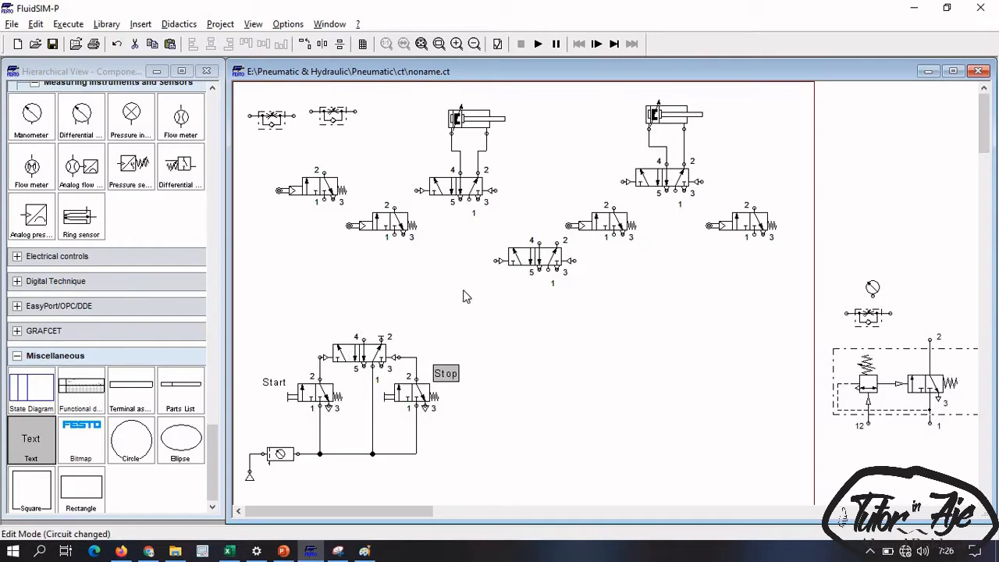
Move the roller lever valve above the start/stop 5/2-way valve, connect its port 1 to port 4, and label its roller S3
left_click_drag(387, 230, 349, 289)
left_click_drag(412, 258, 364, 339)
left_click_drag(365, 290, 366, 304)
double_click(321, 309)
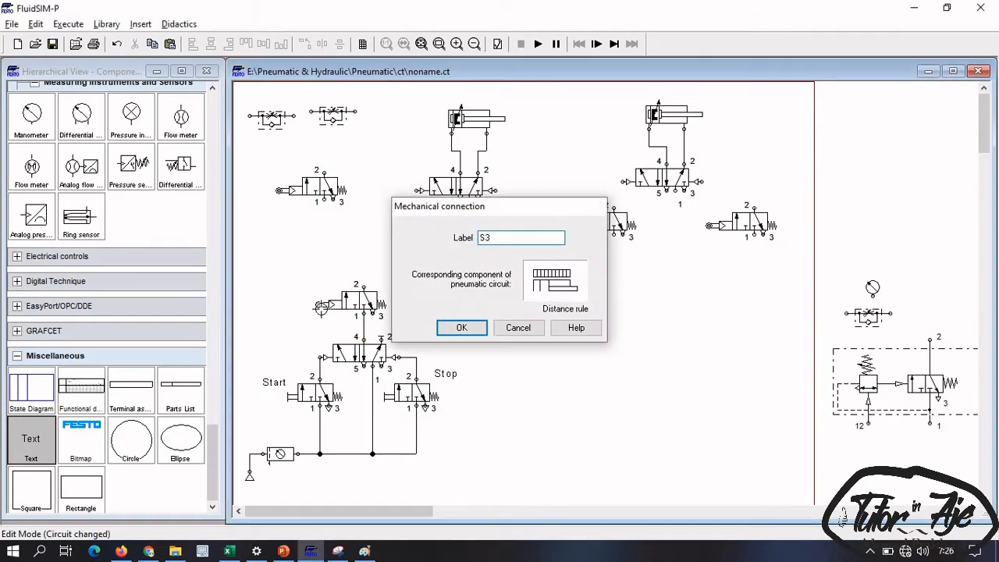
key("Return")
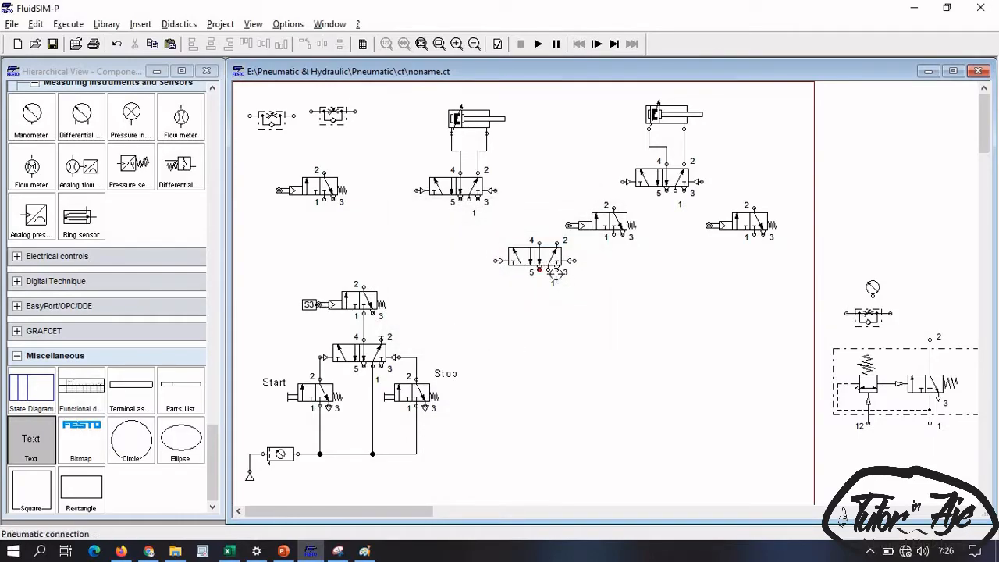
Connect the central 5/2-way valve's port 1 to the supply line, and reposition that valve and the neighbouring roller lever valve
left_click_drag(557, 269, 536, 326)
left_click_drag(548, 270, 417, 454)
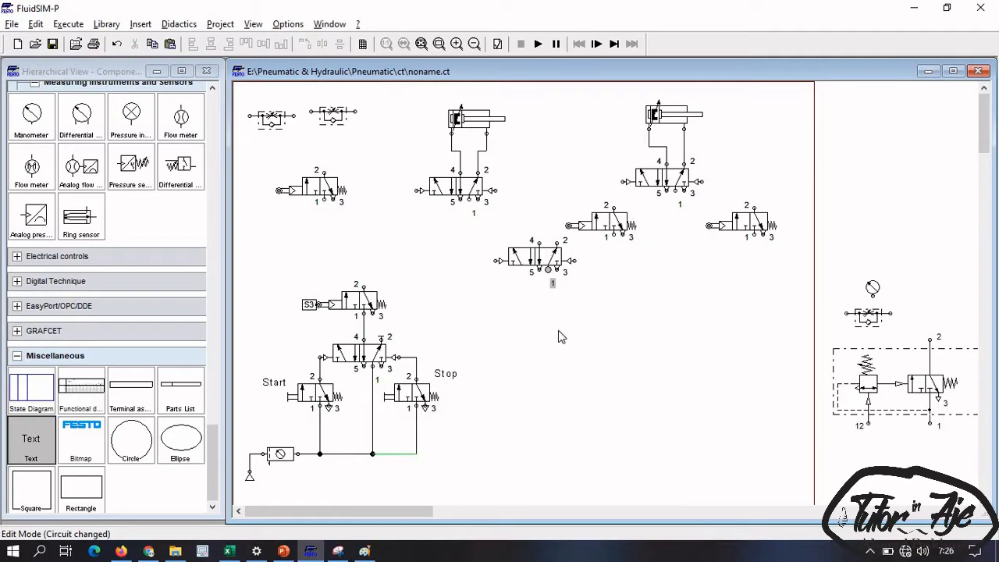
left_click_drag(609, 226, 622, 226)
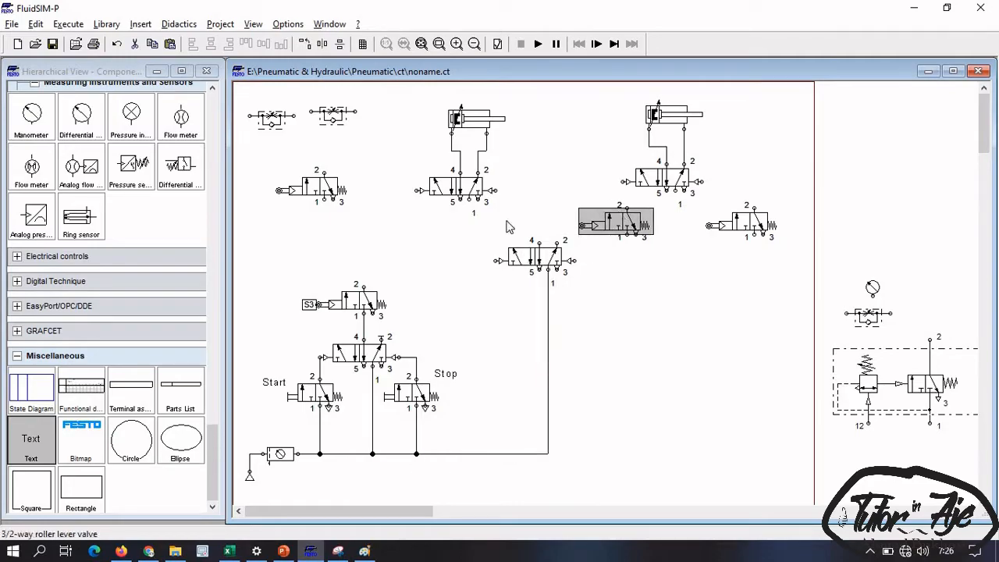
left_click(545, 265)
left_click_drag(537, 292, 538, 331)
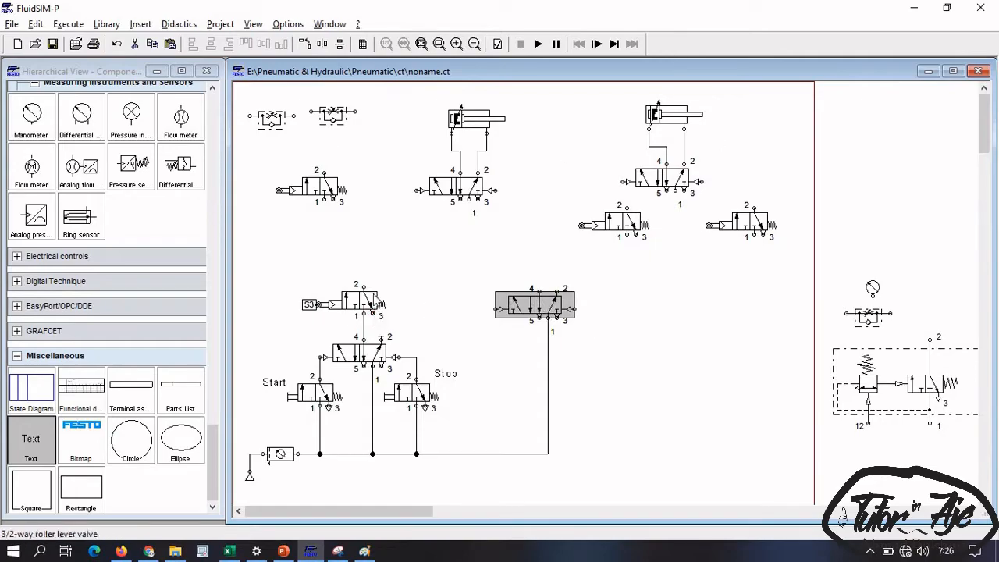
Connect the S3 roller valve's port 2 to the central 5/2-way valve's left pilot, adjusting both valves' heights
left_click(365, 302)
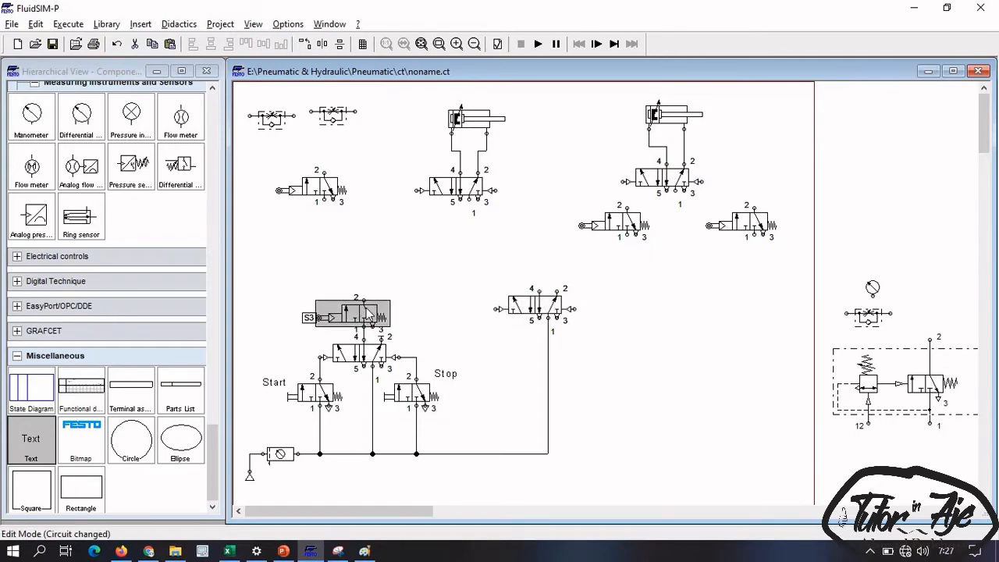
left_click_drag(551, 290, 551, 277)
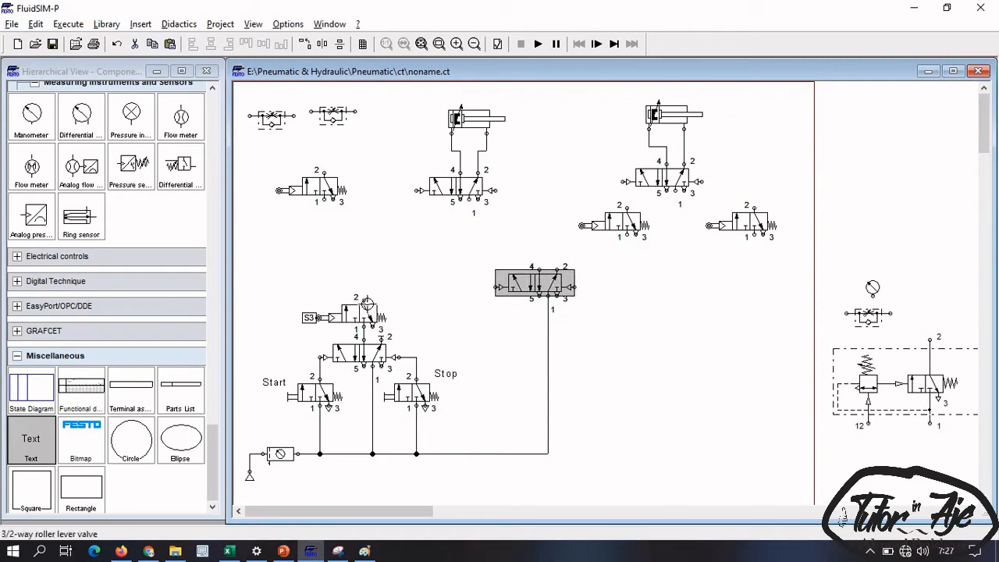
mouse_move(364, 300)
left_mouse_down()
mouse_move(393, 278)
mouse_move(497, 288)
left_mouse_up()
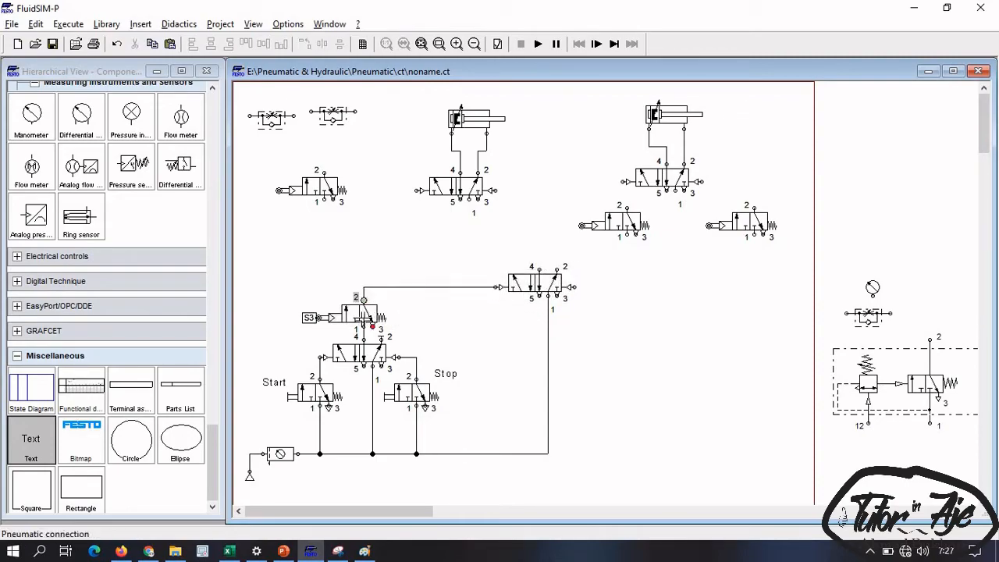
left_click_drag(372, 320, 372, 316)
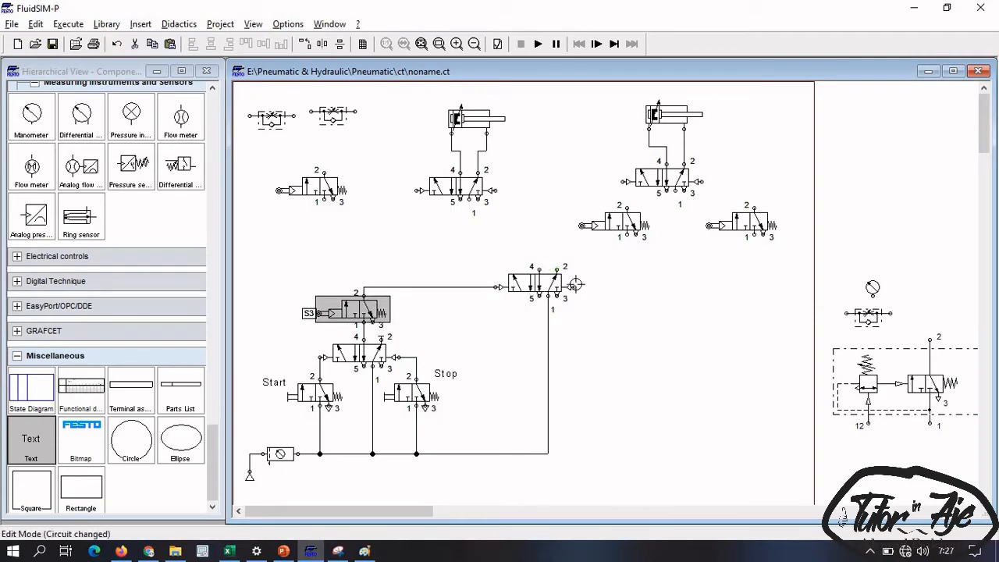
Connect the central 5/2-way valve's port 4 to the left cylinder valve's left pilot, and tie a roller lever valve's port 1 into that line
left_click(536, 267)
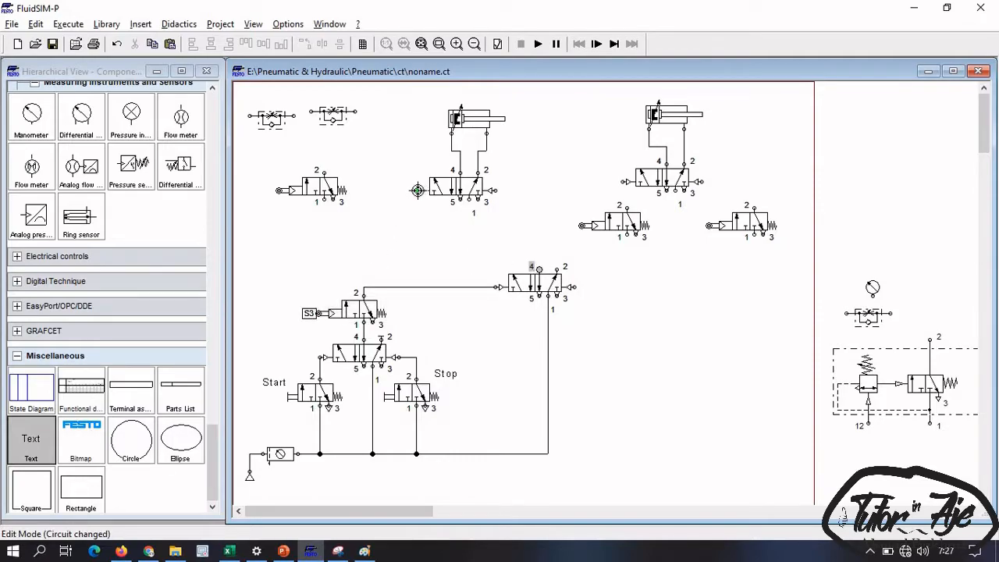
left_click_drag(417, 189, 418, 190)
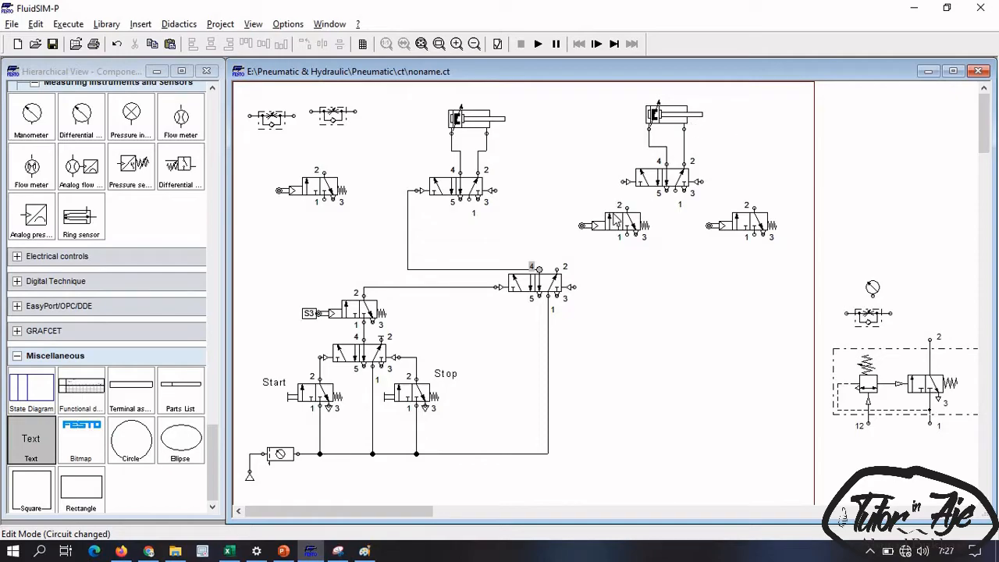
left_click_drag(616, 221, 497, 235)
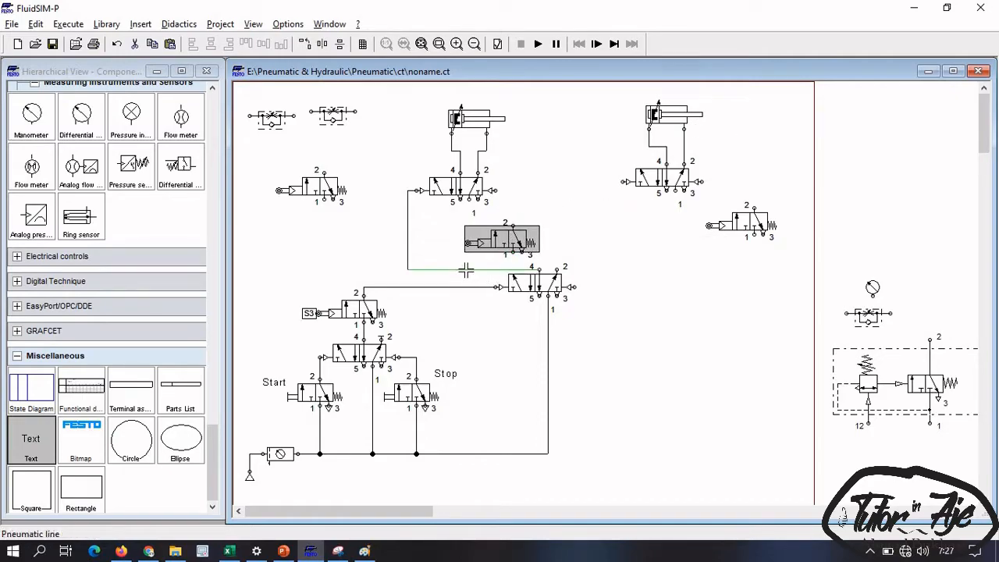
left_click_drag(512, 251, 471, 235)
left_click(571, 239)
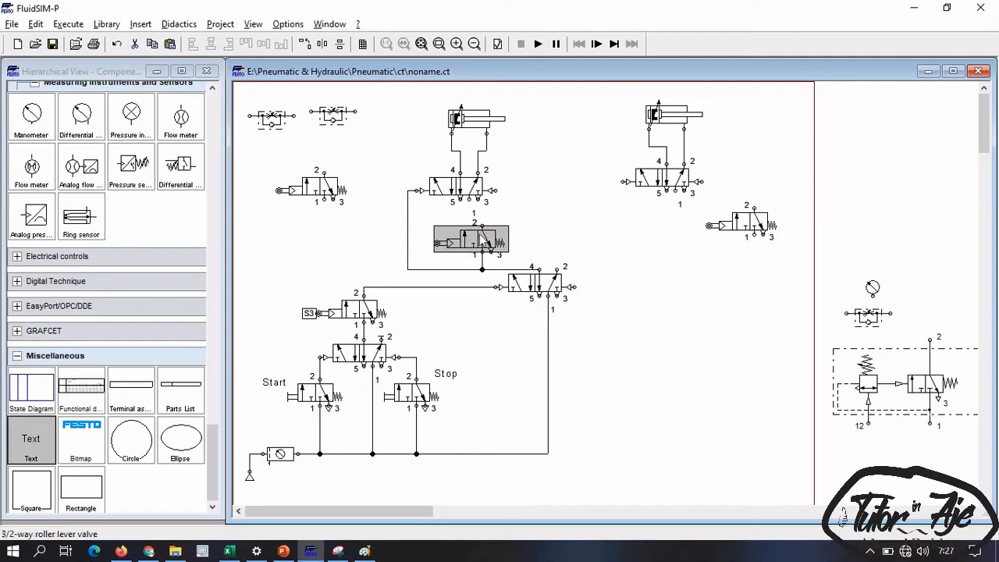
left_click_drag(415, 217, 506, 280)
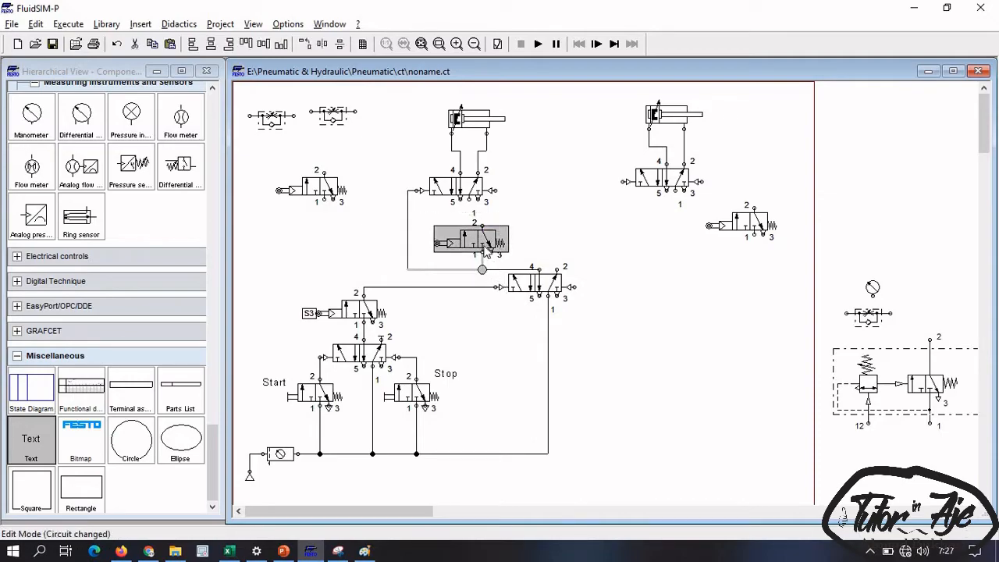
Connect that roller lever valve's port 2 to the right cylinder valve's left pilot, reroute the line between the valves, and label the roller S2
mouse_move(489, 242)
left_mouse_down()
mouse_move(585, 183)
mouse_move(625, 182)
left_mouse_up()
left_click(537, 231)
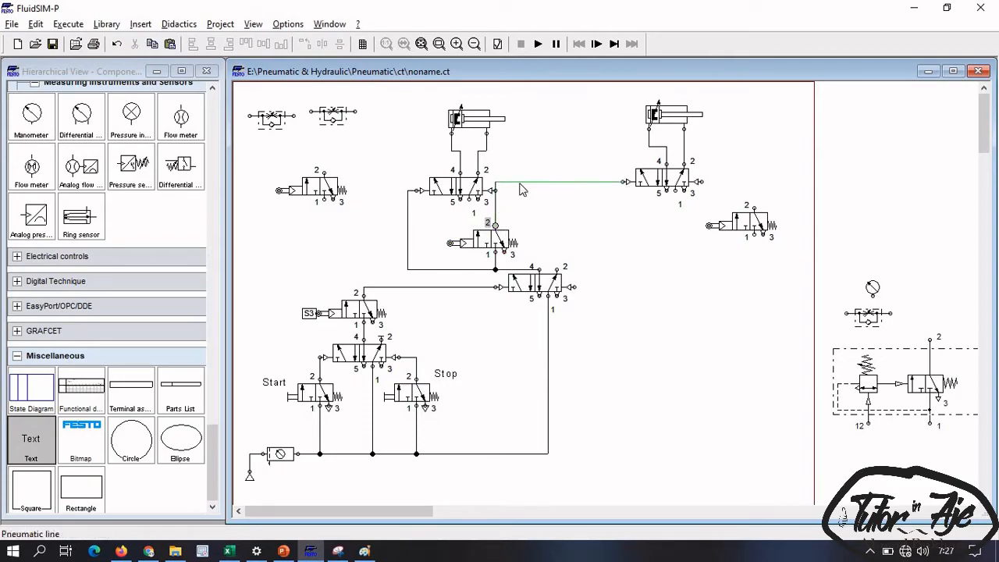
left_click_drag(522, 186, 526, 217)
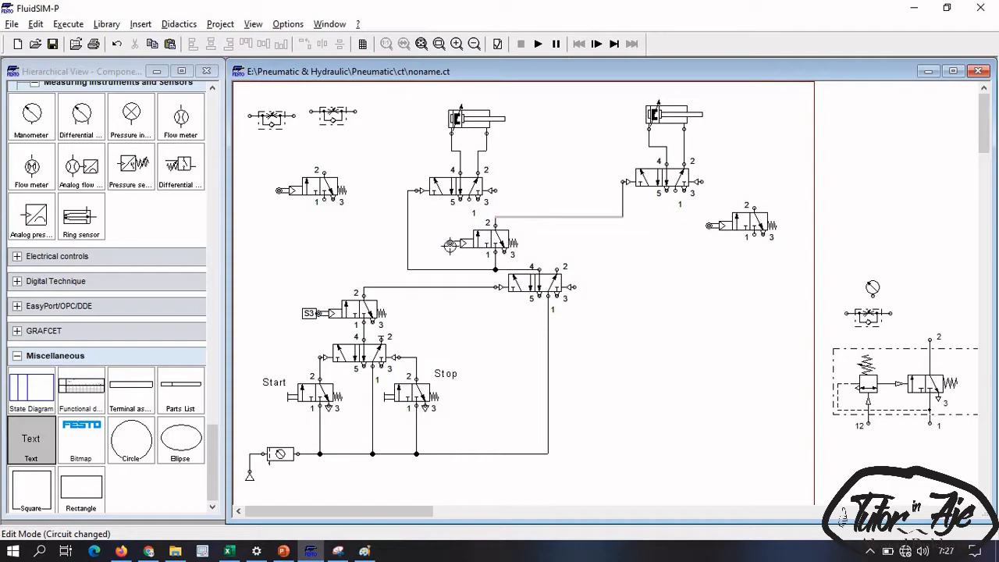
double_click(452, 243)
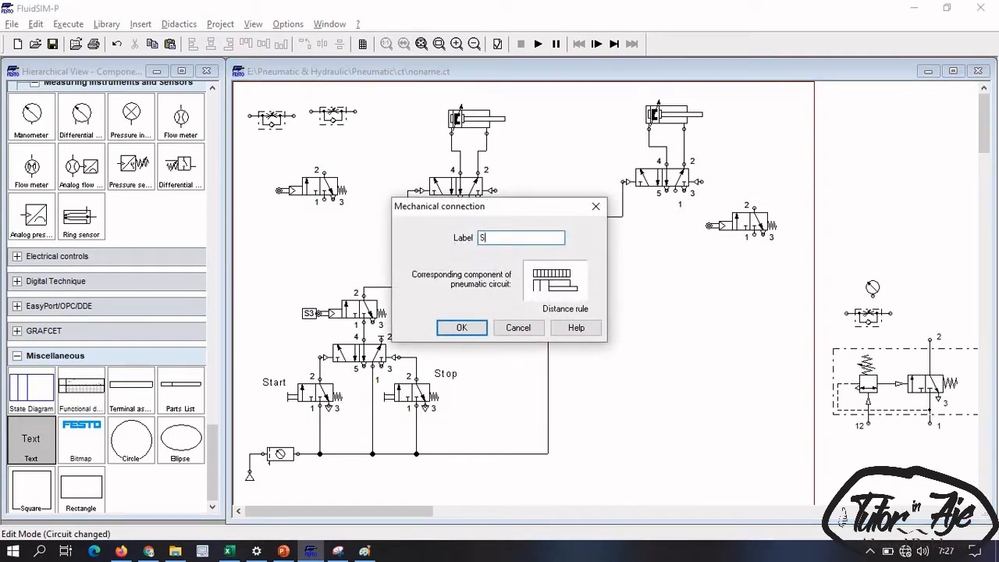
key("Return")
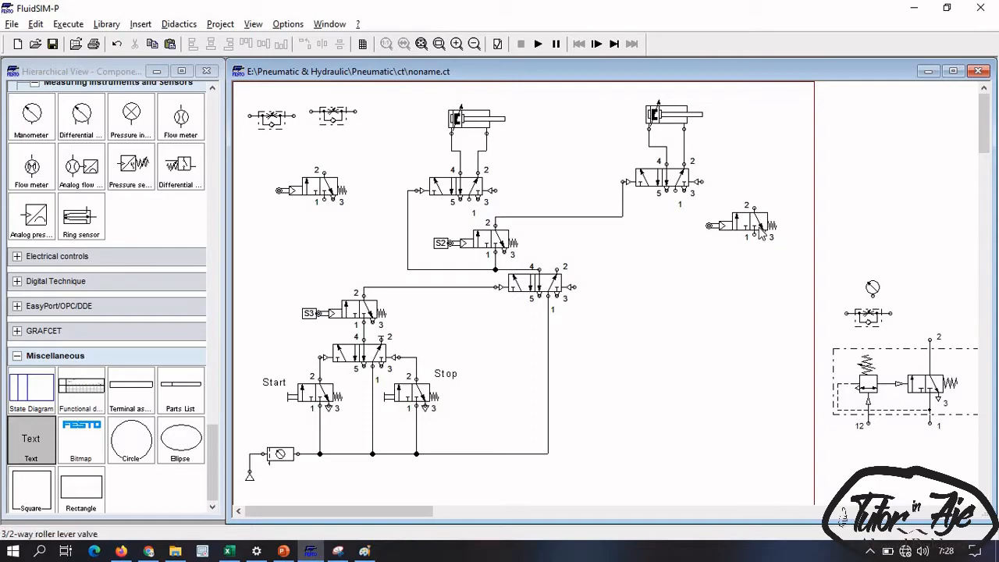
Place the pressure sequence valve below the right cylinder's valve and connect its port 1 to the supply line
mouse_move(931, 396)
left_click_drag(931, 397, 730, 368)
mouse_move(730, 408)
left_mouse_down()
mouse_move(584, 455)
mouse_move(551, 455)
left_mouse_up()
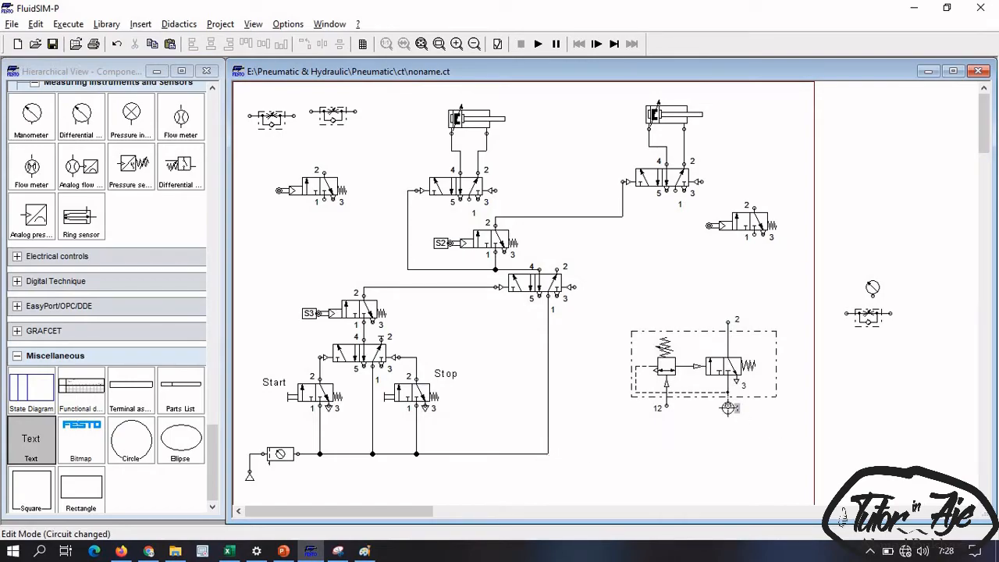
left_click_drag(729, 408, 547, 453)
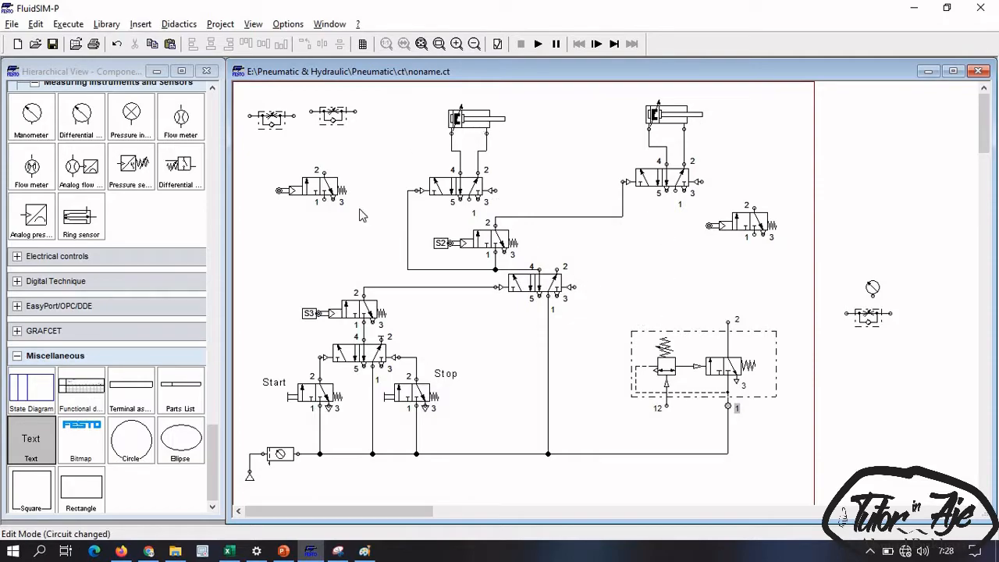
Move the roller lever valve below the right cylinder to just above the supply line, and raise the pressure sequence valve to make room
left_click_drag(747, 234, 613, 445)
left_click_drag(734, 369, 733, 331)
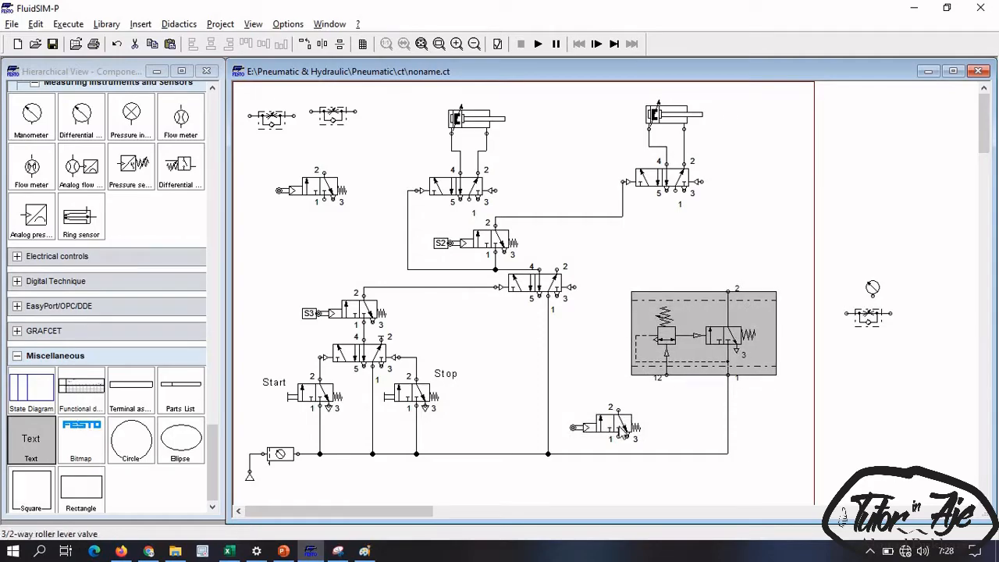
left_click(622, 410)
left_click_drag(622, 409, 610, 422)
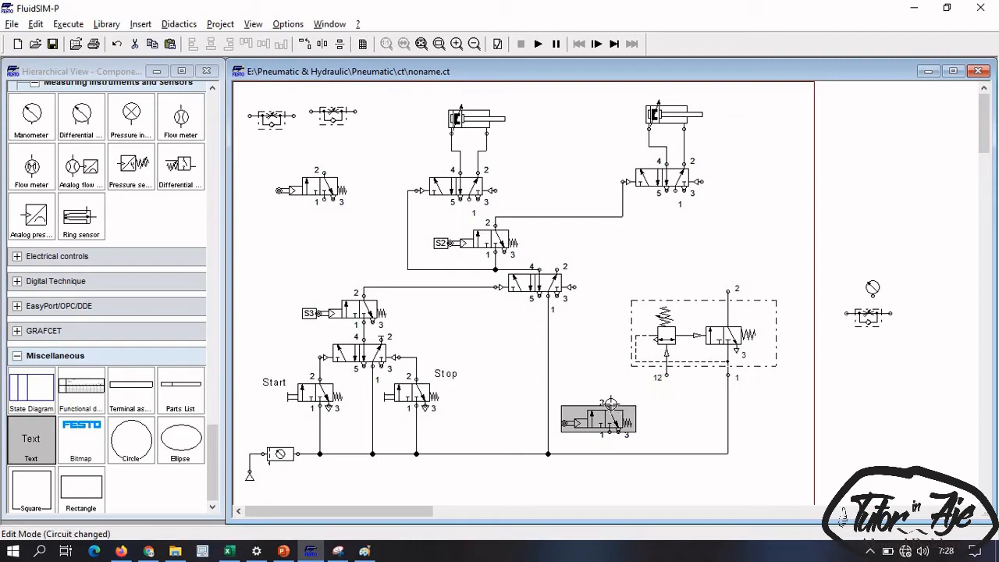
left_click_drag(611, 404, 632, 388)
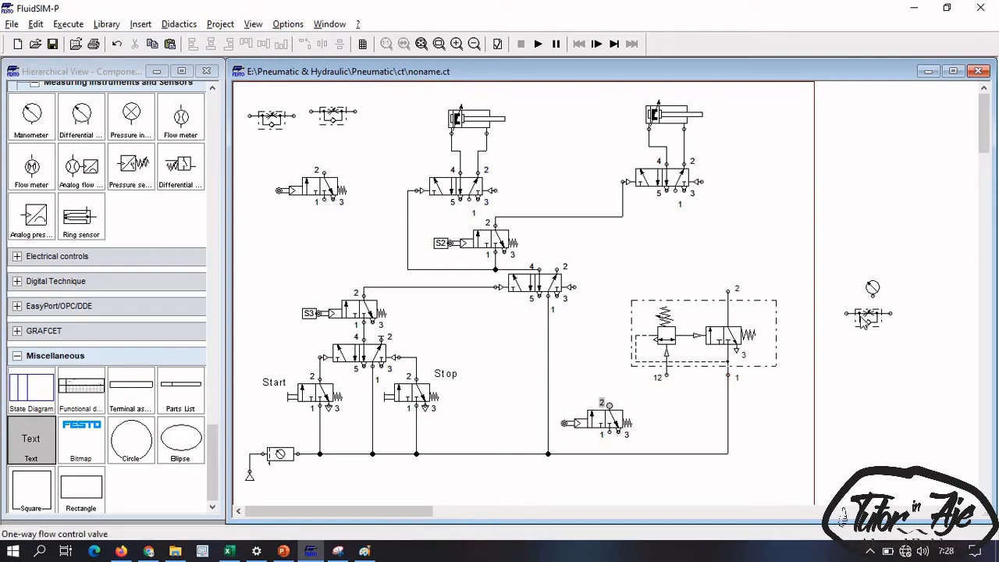
Place a one-way flow control valve between the roller lever valve and the pressure sequence valve, shifting the sequence valve and straightening its supply line
left_click_drag(863, 321, 650, 400)
left_click_drag(607, 273, 781, 479)
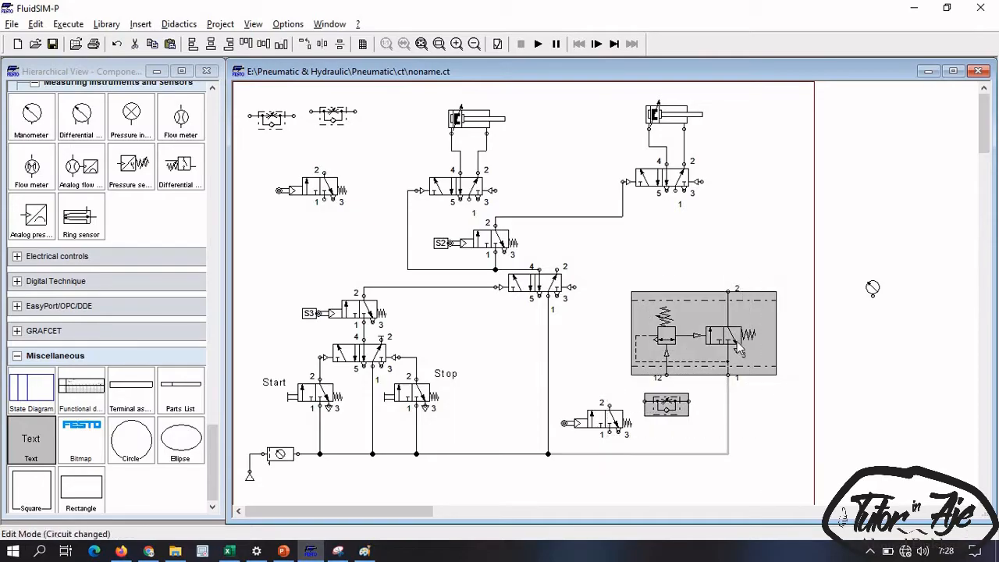
left_click_drag(740, 343, 771, 326)
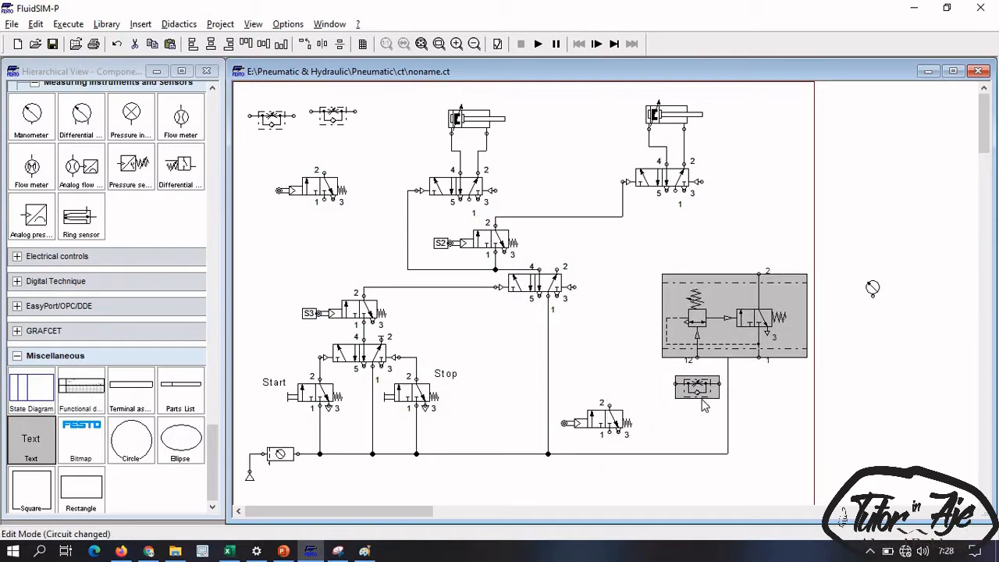
left_click(688, 439)
left_click_drag(697, 387, 653, 387)
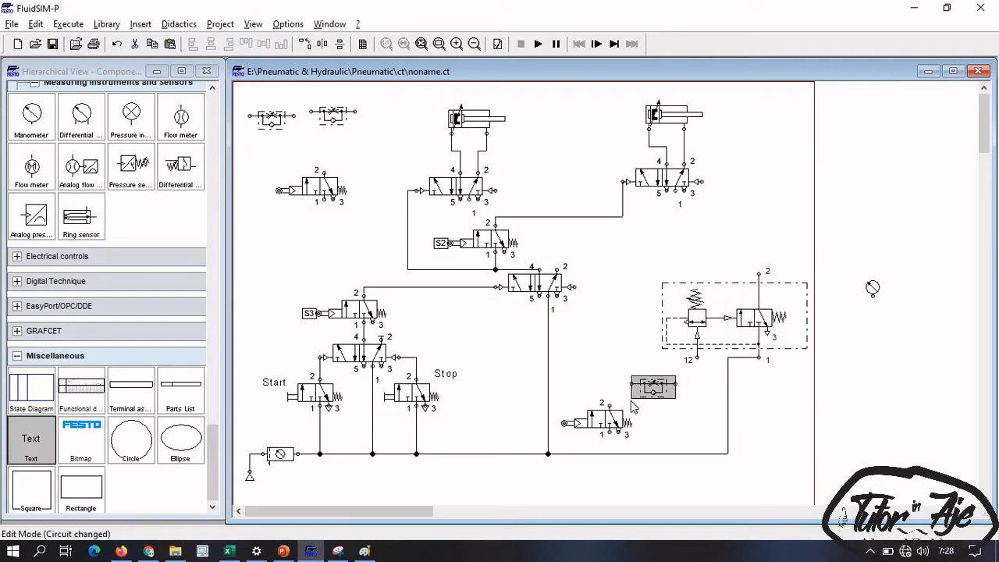
left_click_drag(728, 397, 759, 403)
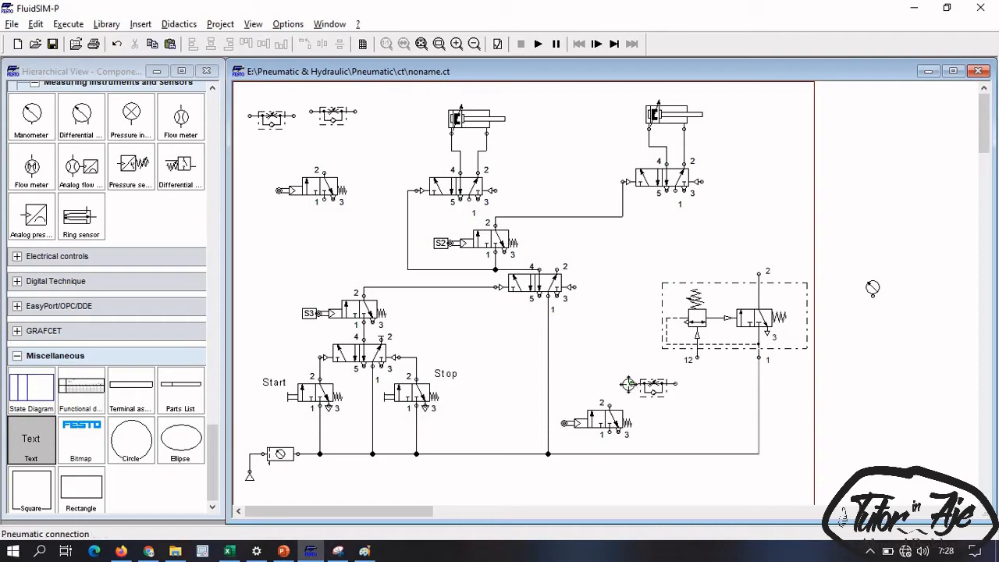
Connect the lower roller lever valve's port 2 to the flow control valve and port 1 to the supply line, and label its roller S4
left_click_drag(609, 432, 611, 454)
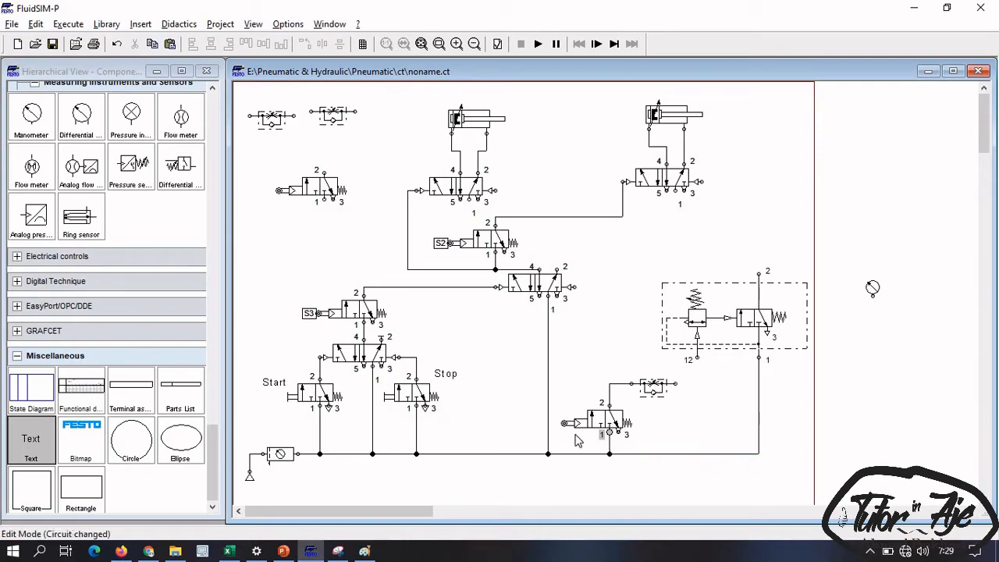
double_click(565, 428)
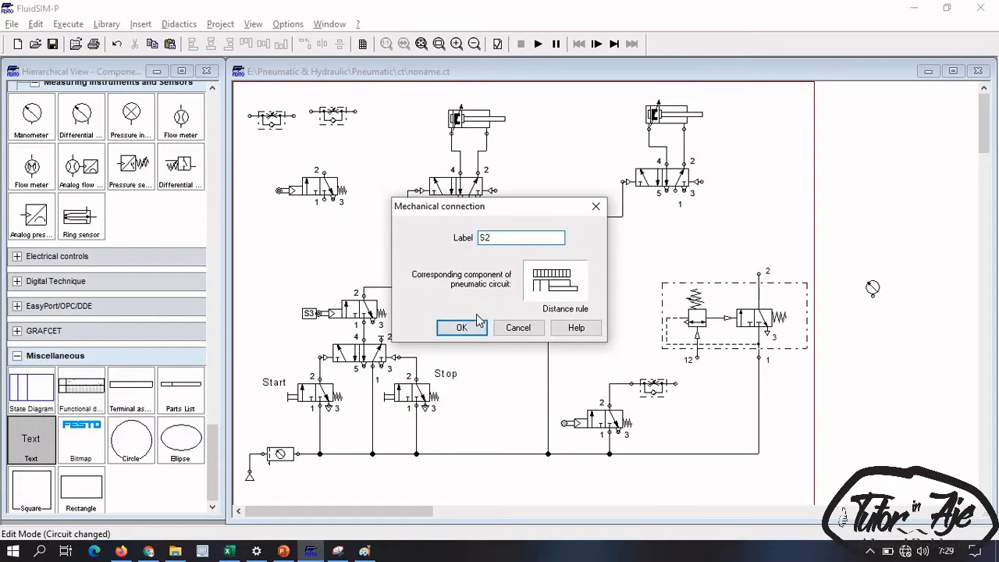
type("S4")
key("Return")
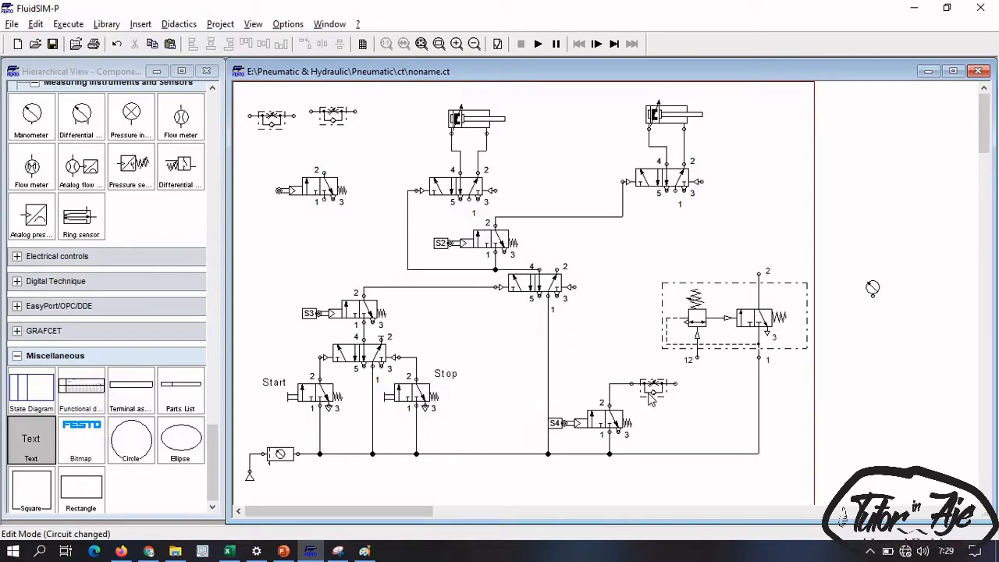
Connect the one-way flow control valve to the pressure sequence valve's port 12 and set its opening level to 1%
left_click_drag(675, 383, 697, 357)
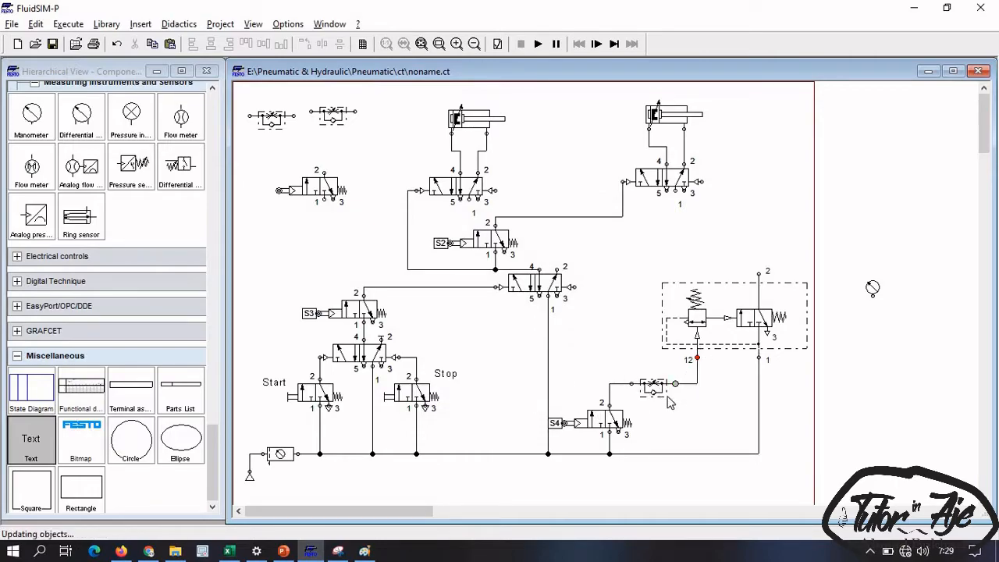
double_click(660, 388)
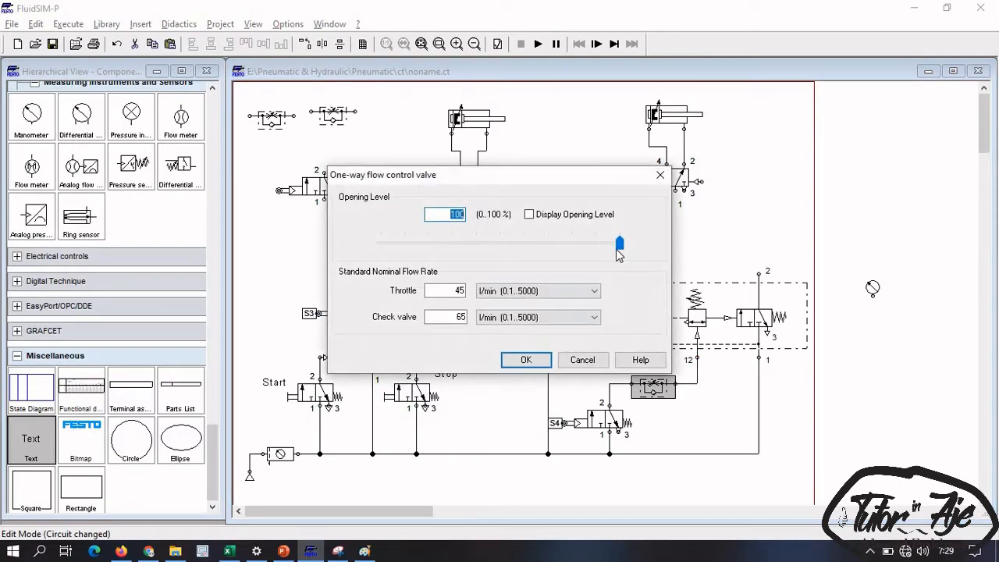
left_click_drag(619, 254, 382, 286)
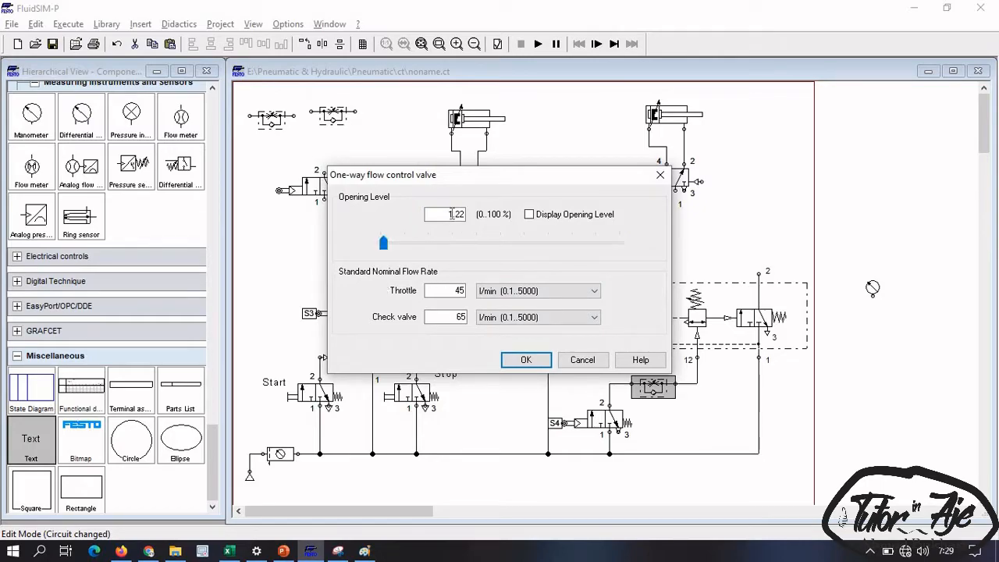
left_click_drag(448, 214, 469, 226)
type("1")
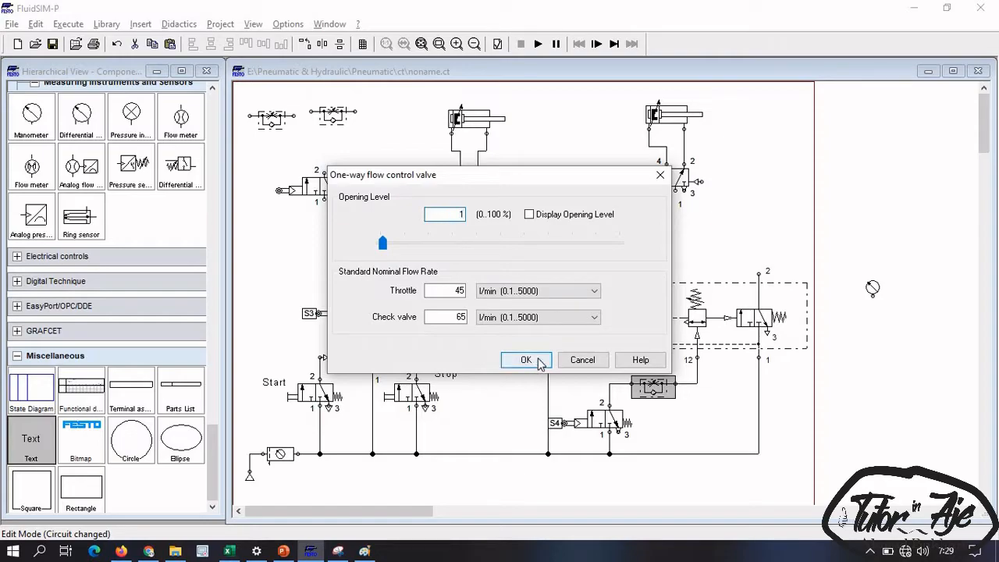
left_click(525, 360)
Set the pressure sequence valve's nominal pressure, using bar as the unit
double_click(703, 326)
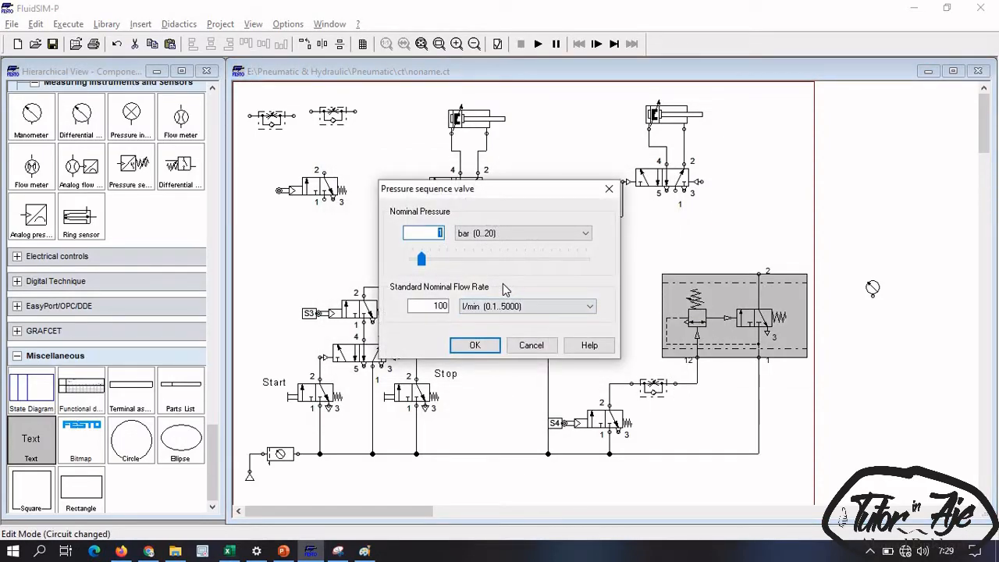
left_click(489, 234)
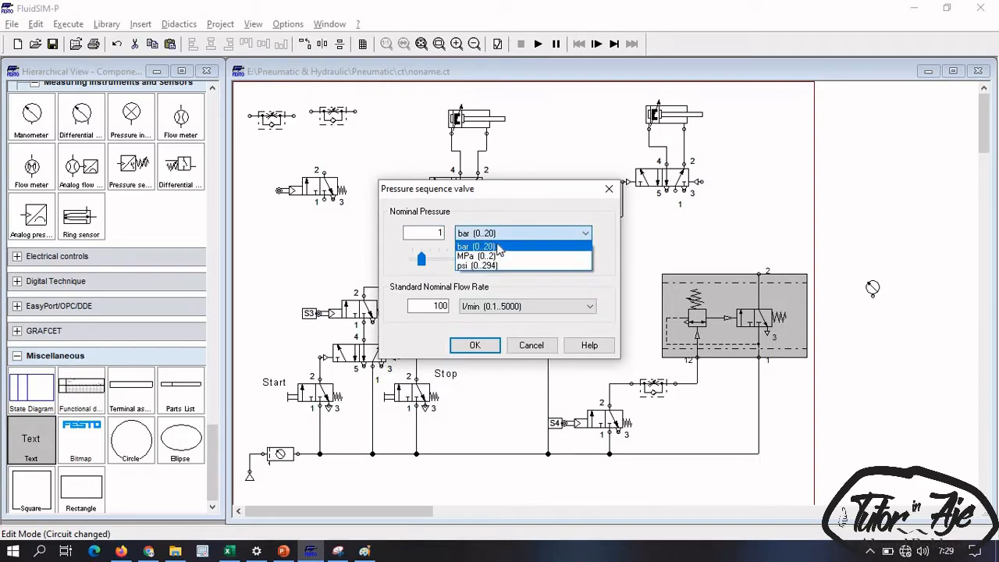
left_click(525, 247)
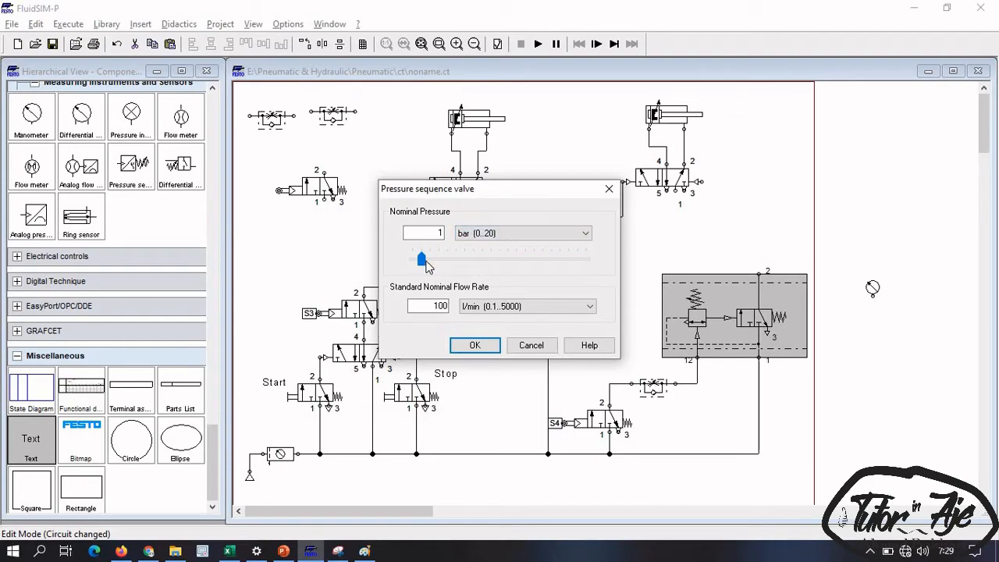
left_click_drag(435, 232, 462, 245)
left_click(475, 345)
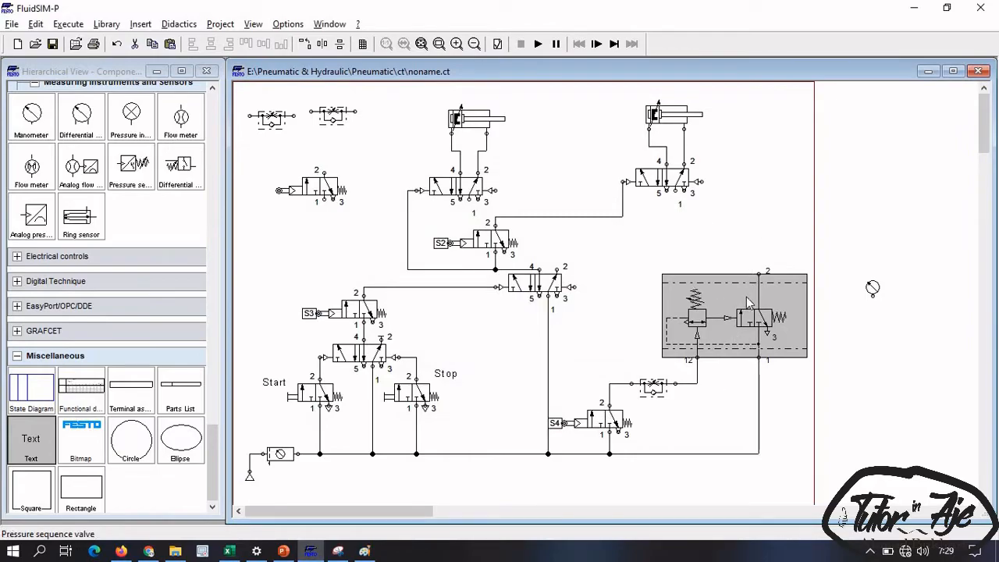
Lower the pressure sequence valve slightly and connect its port 2 to the central 5/2-way valve's right pilot
mouse_move(746, 296)
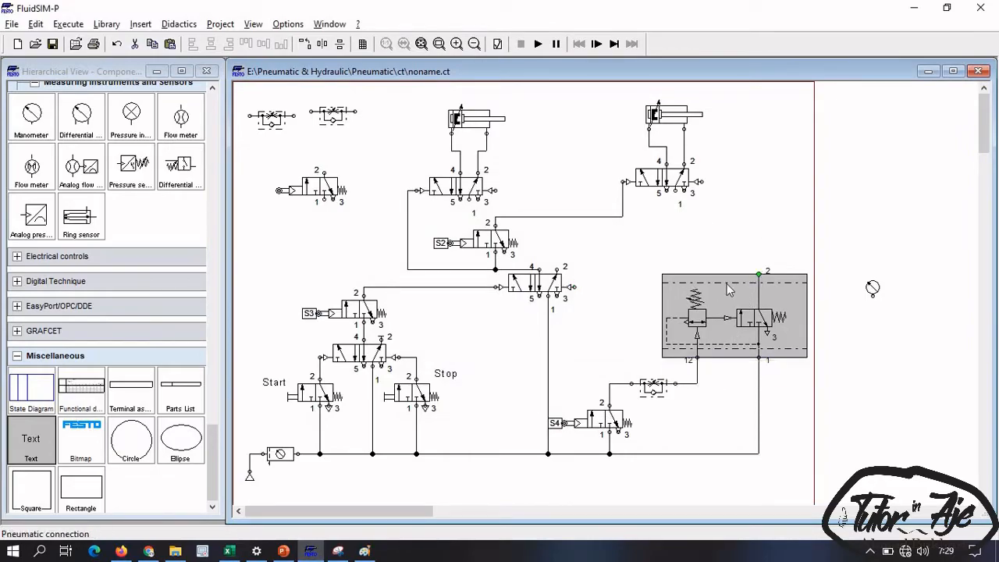
left_click_drag(737, 307, 737, 320)
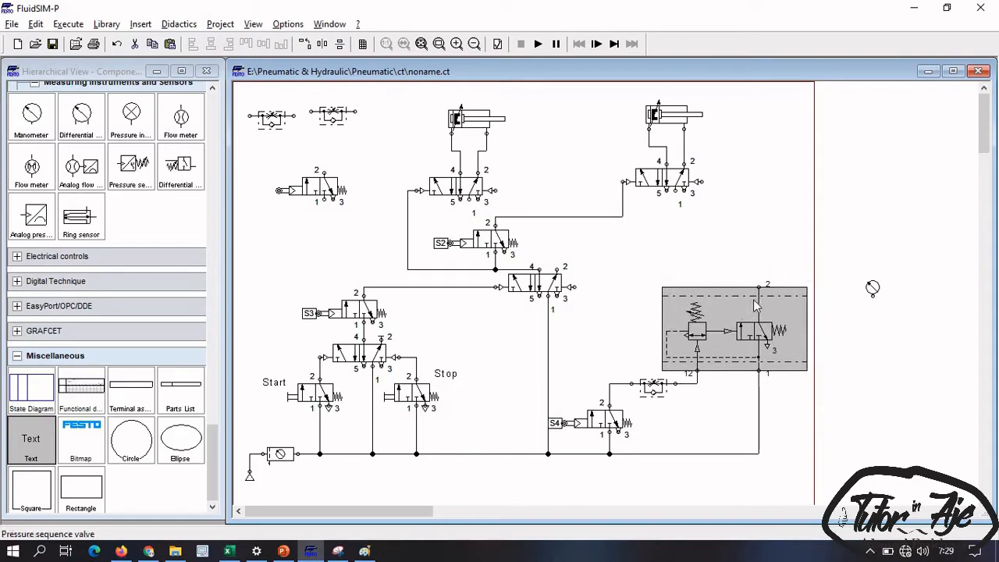
left_click_drag(759, 287, 573, 287)
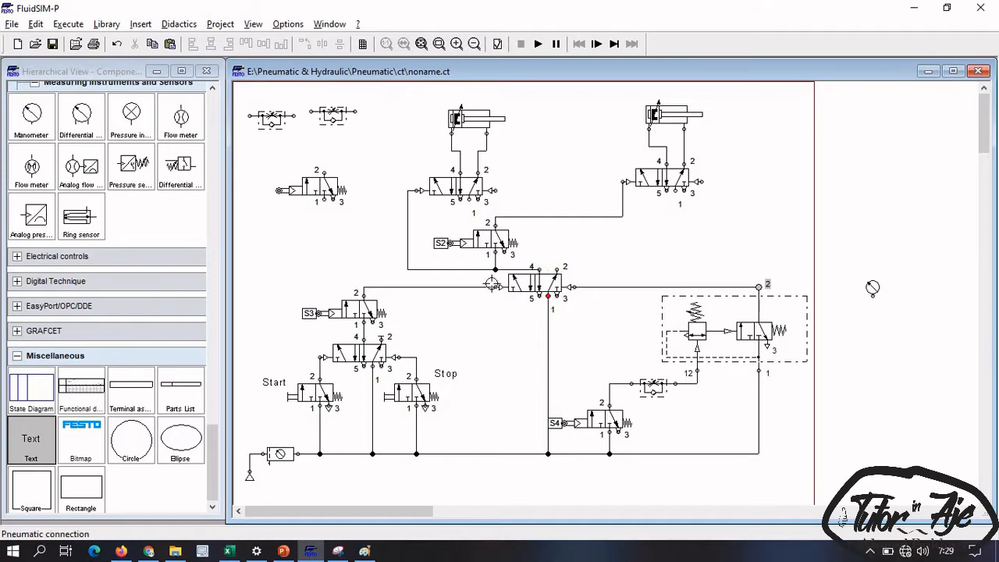
Connect the central 5/2-way valve's port 2 to the left cylinder valve's right pilot
left_click(495, 268)
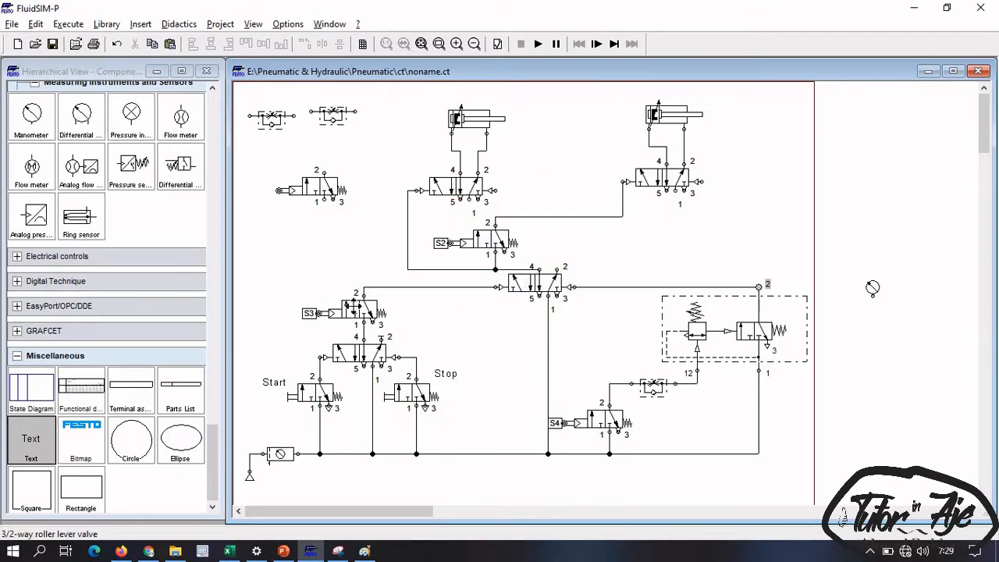
left_click(355, 313)
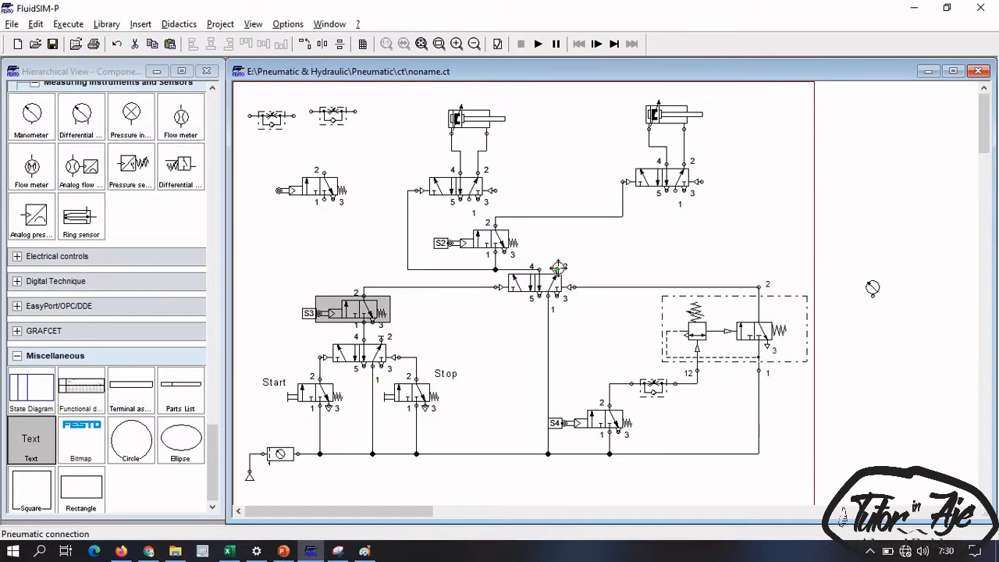
left_click_drag(556, 269, 496, 190)
left_click_drag(428, 258, 496, 191)
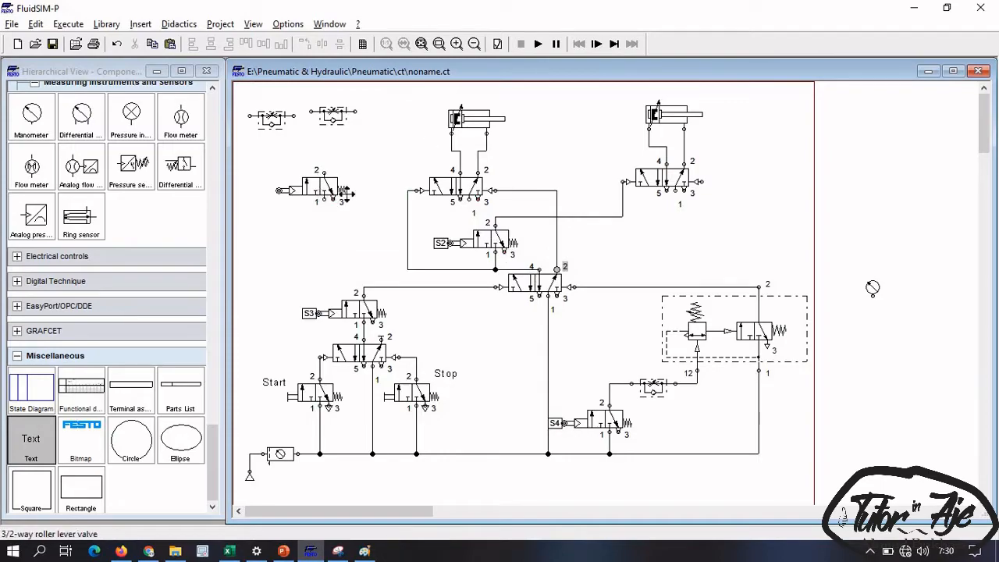
Wire the remaining 3/2-way roller lever valve, labelled s1, between the central valve's port 2 line and the right cylinder valve's right pilot
left_click_drag(322, 198, 701, 182)
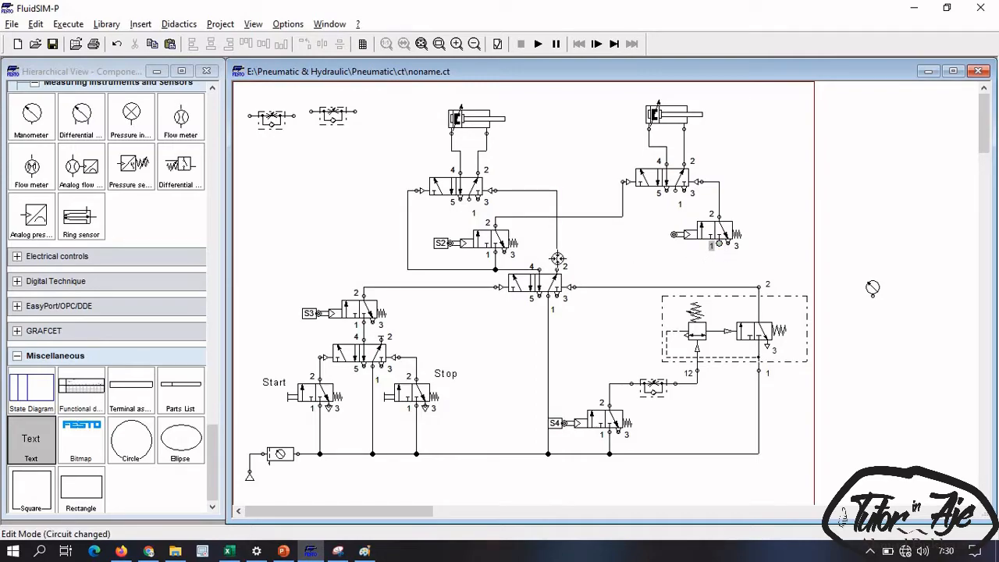
left_click_drag(557, 259, 557, 259)
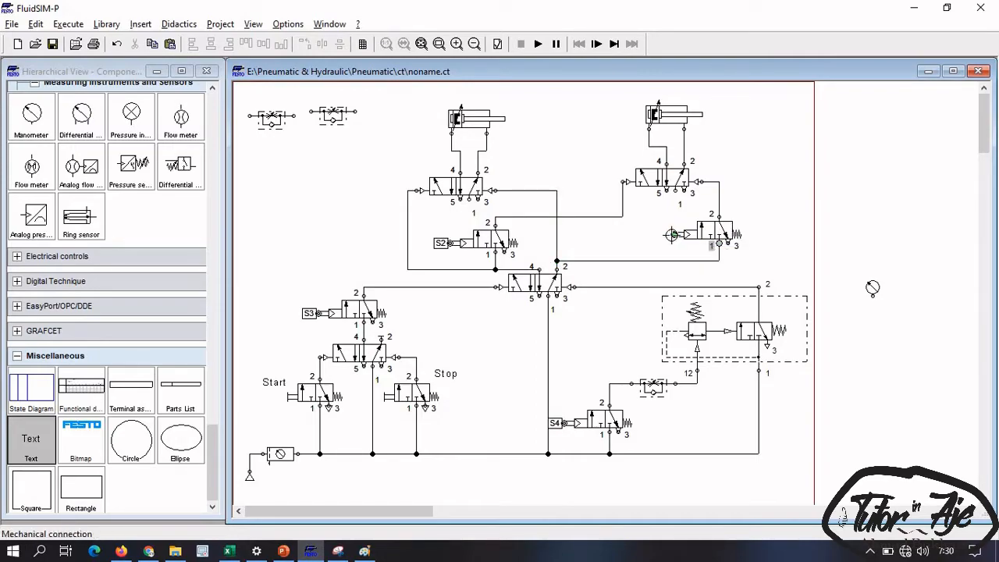
double_click(675, 236)
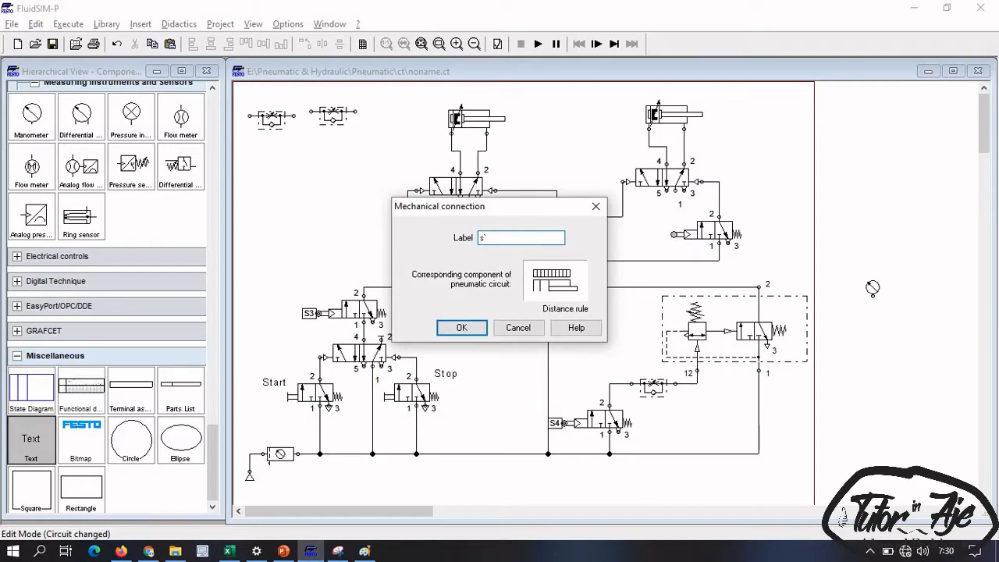
type("s1")
key("Return")
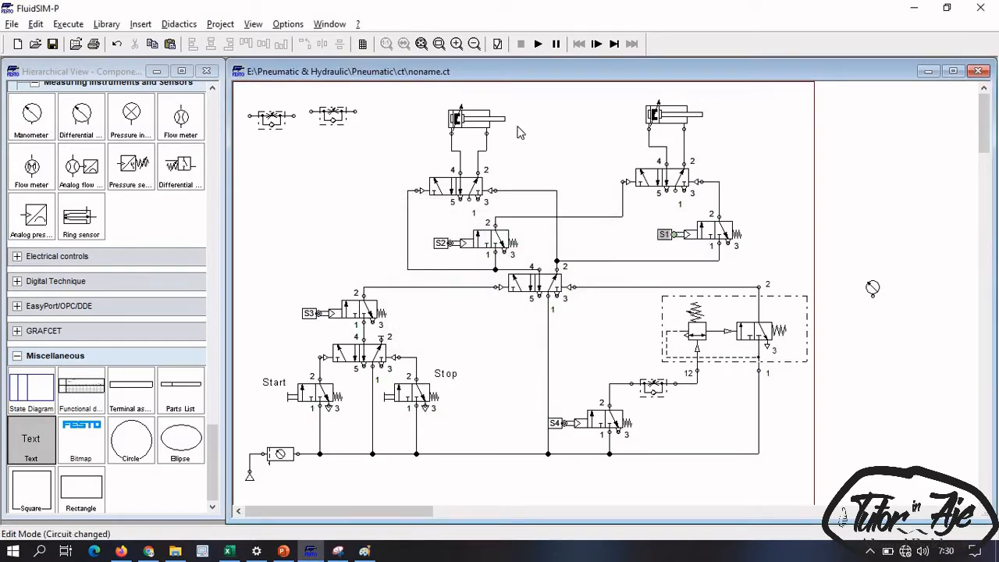
Define actuating label s1 on the left cylinder with begin and end positions of 0 mm
left_click(490, 123)
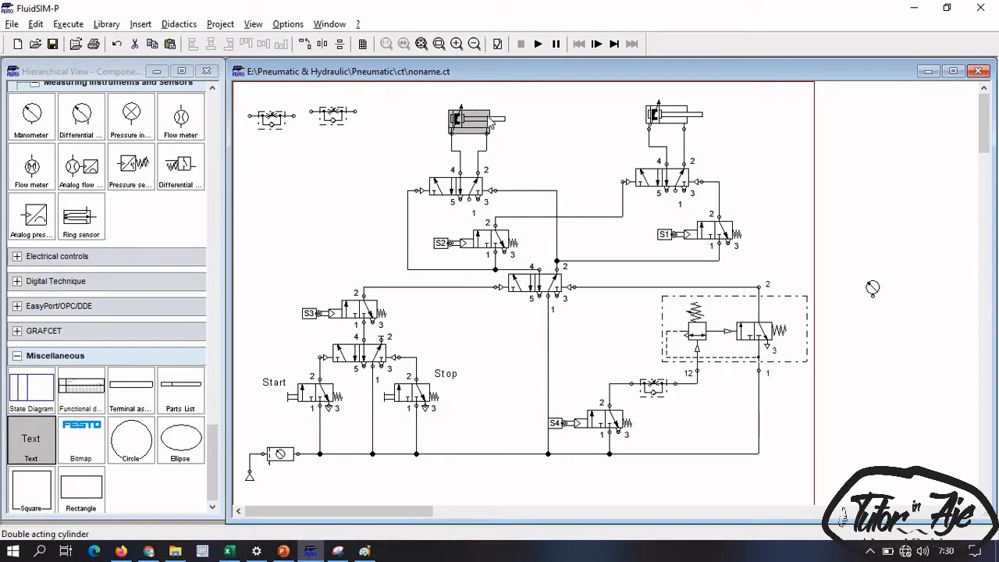
double_click(490, 122)
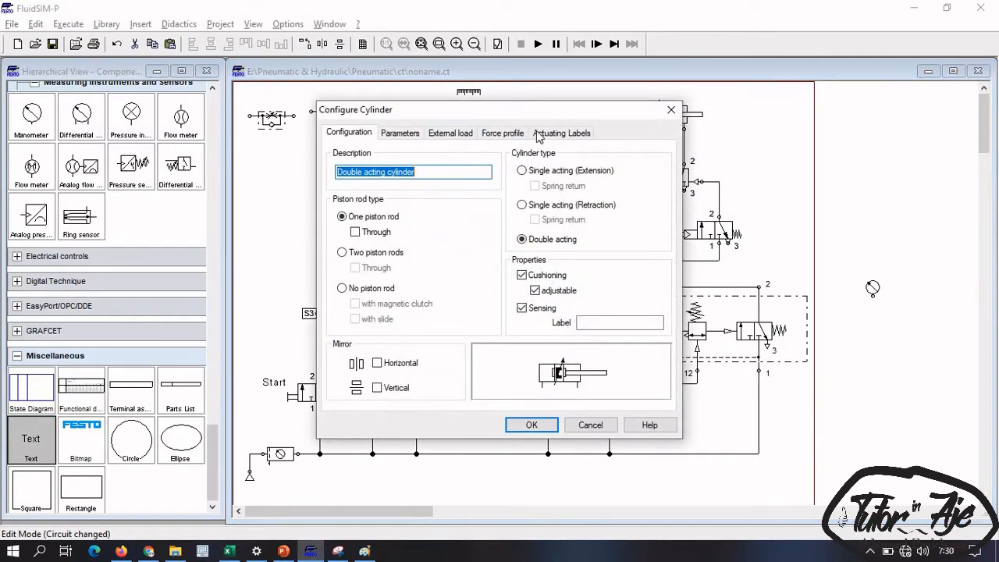
left_click(539, 135)
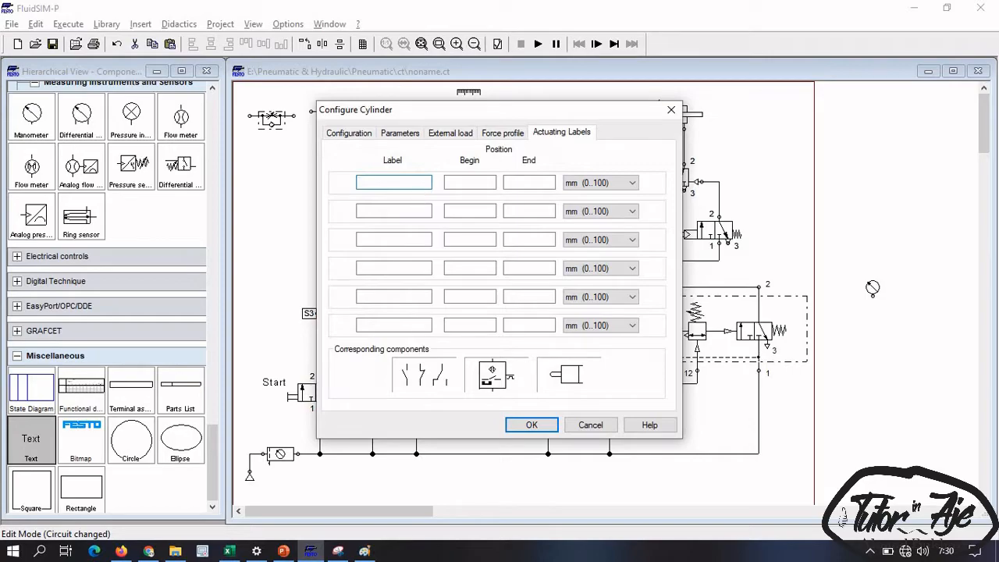
key("Tab")
type("0")
key("Tab")
type("0")
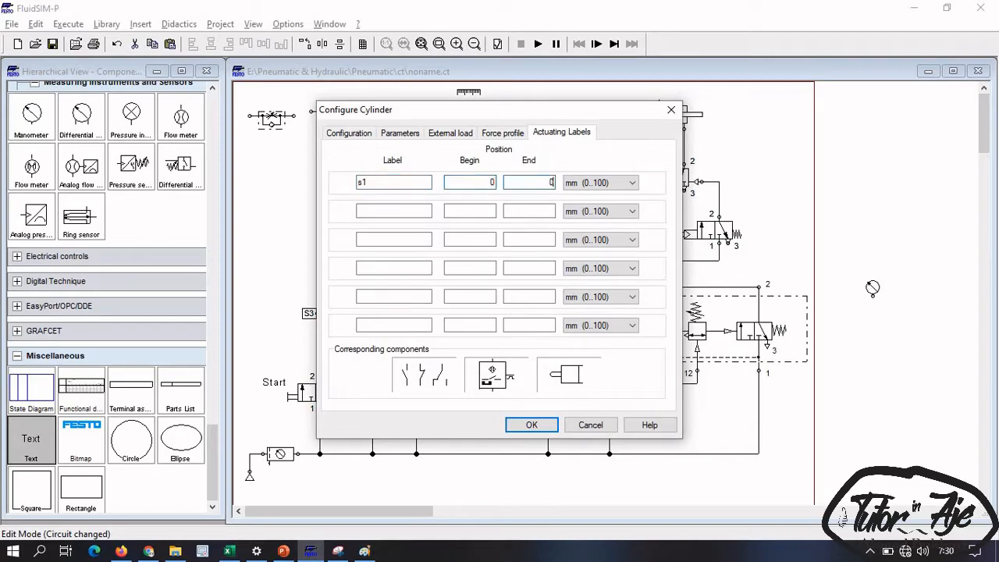
Add actuating label s2 at 100 mm to the left cylinder and place its distance rule beside the piston rod
key("Tab")
key("Tab")
type("s")
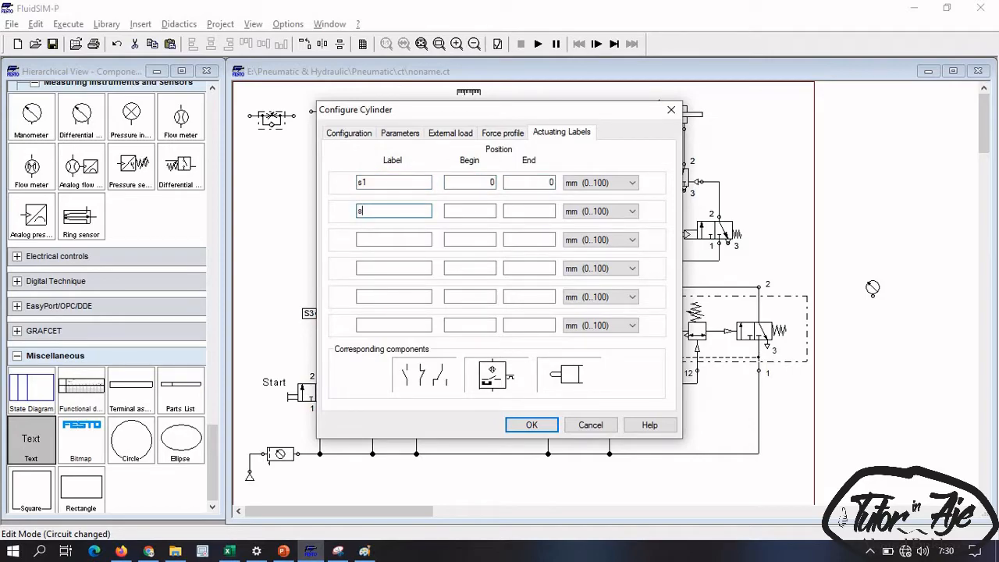
type("2")
key("Tab")
type("10")
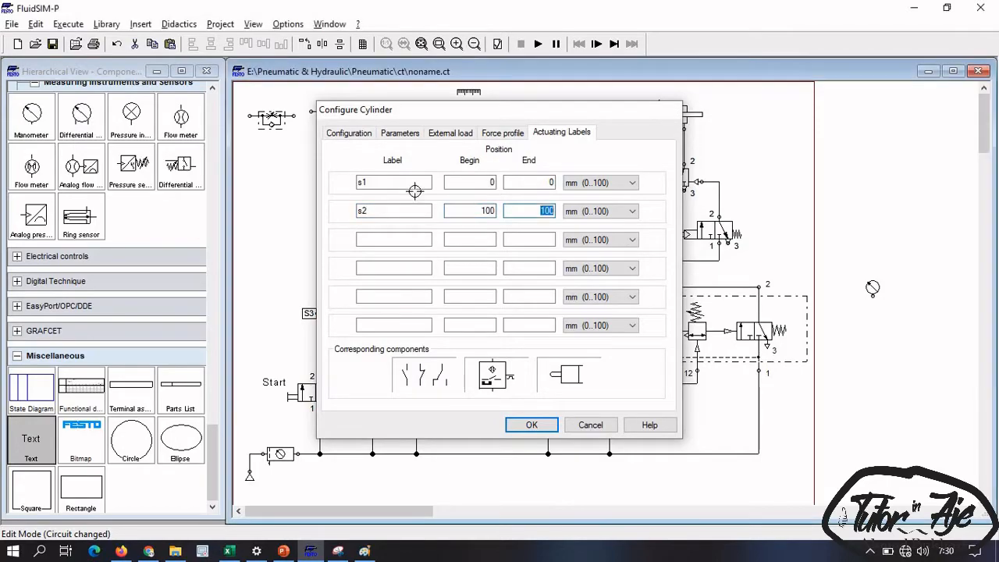
key("Return")
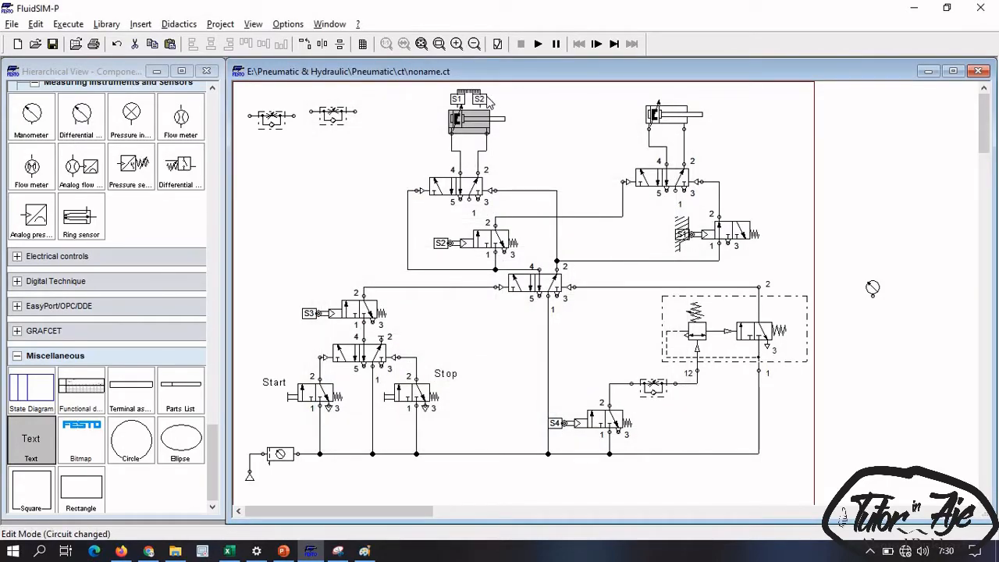
left_click_drag(488, 97, 503, 109)
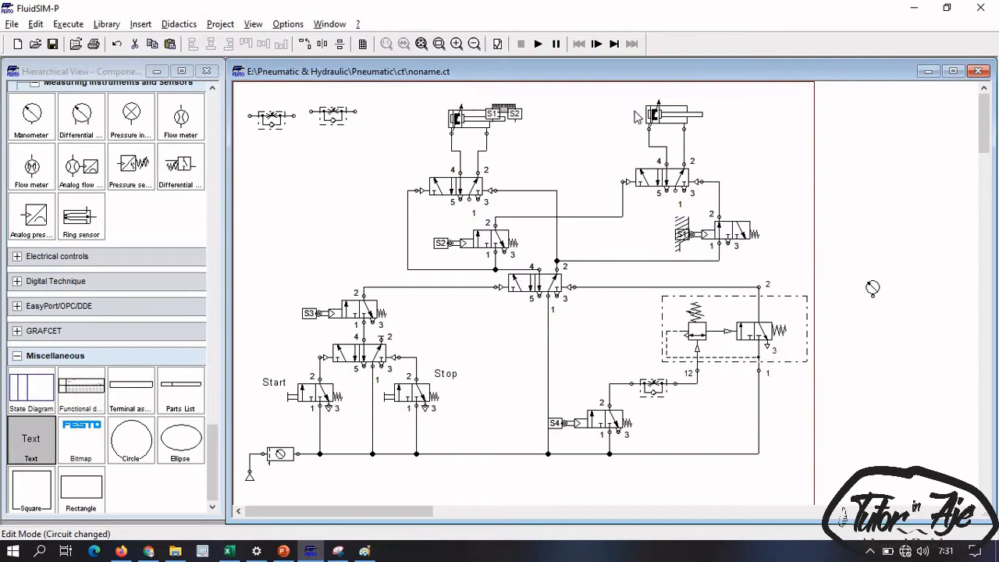
Define actuating labels s3 at 0 mm and s4 at 100 mm on the right cylinder, and shift its distance rule to the right
double_click(672, 113)
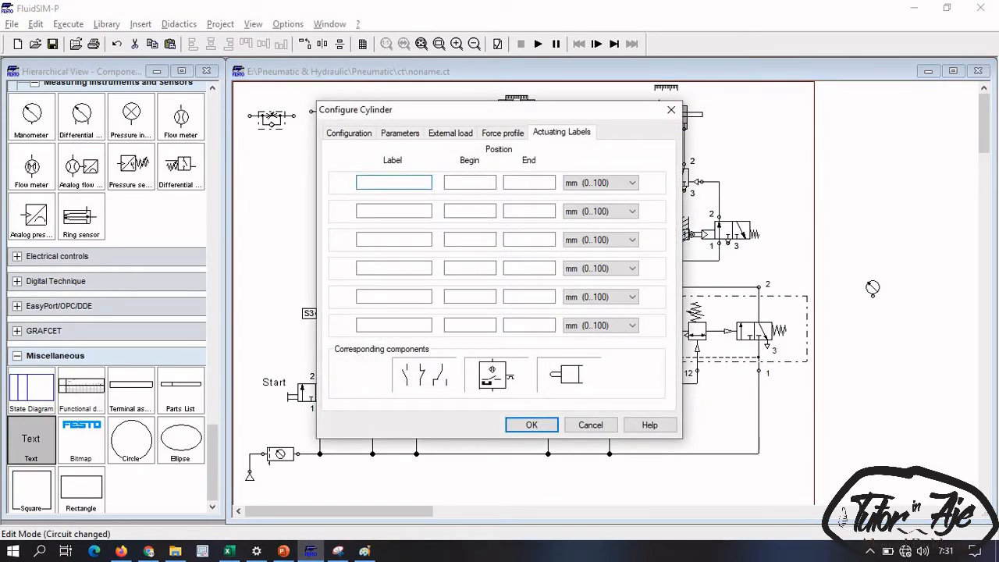
key("Tab")
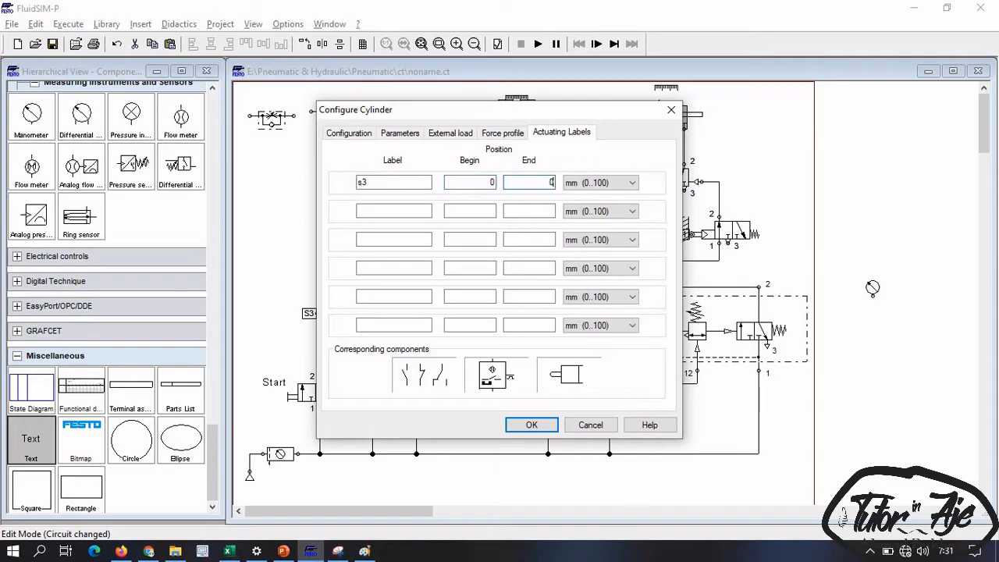
key("Tab")
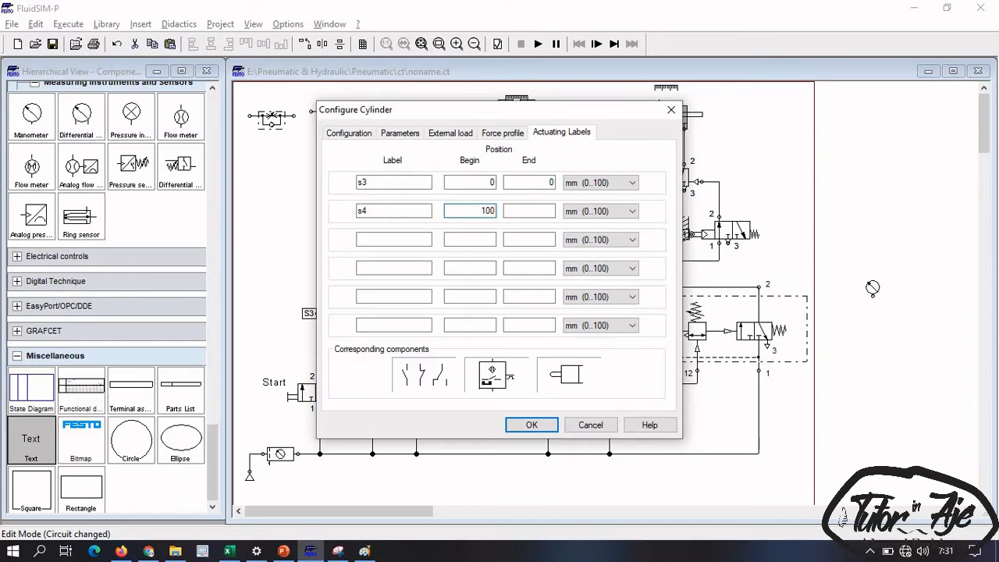
key("Return")
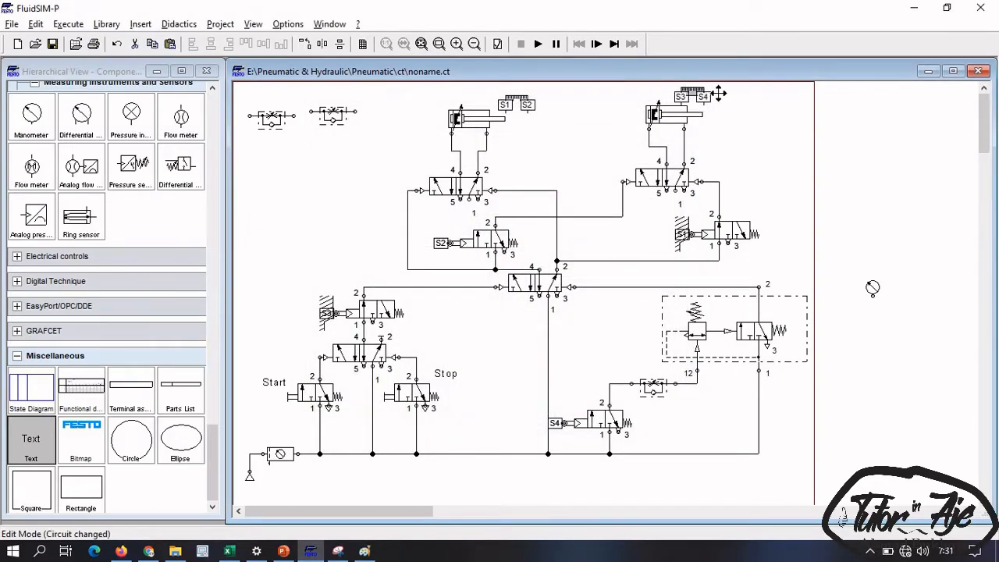
left_click_drag(719, 93, 740, 97)
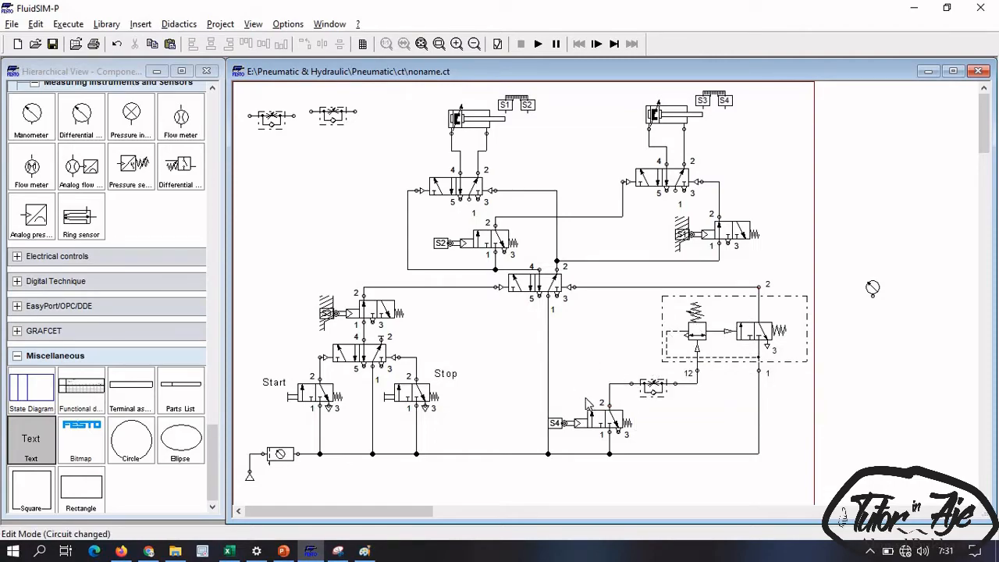
Lower the Start and Stop valves, their text labels and the 5/2-way valve above them slightly as one group
left_click_drag(256, 336, 487, 425)
left_click_drag(419, 399, 419, 413)
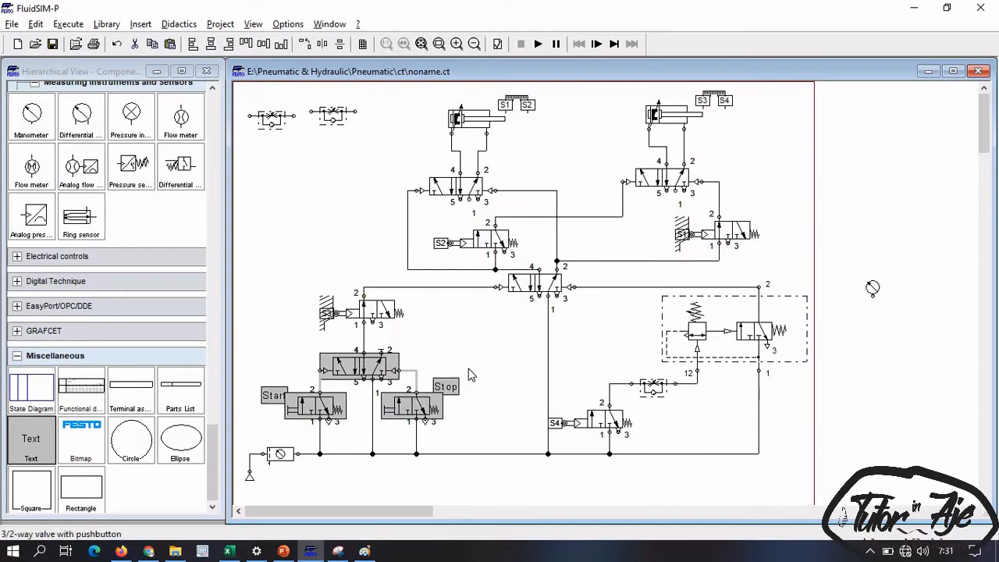
left_click(472, 316)
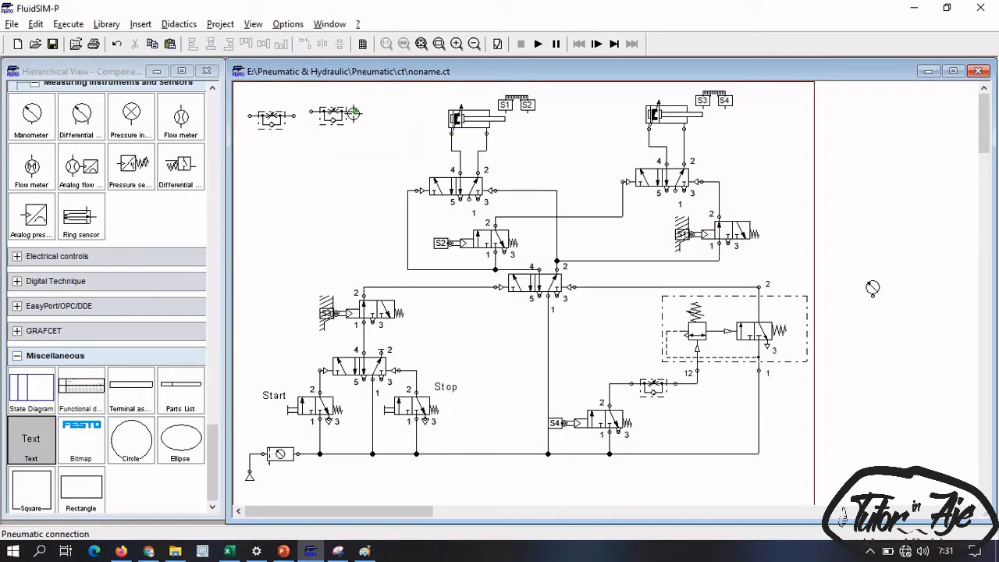
Insert a vertical one-way flow control valve, check side facing left, between the left cylinder's left port and its valve's port 4
left_click(328, 115)
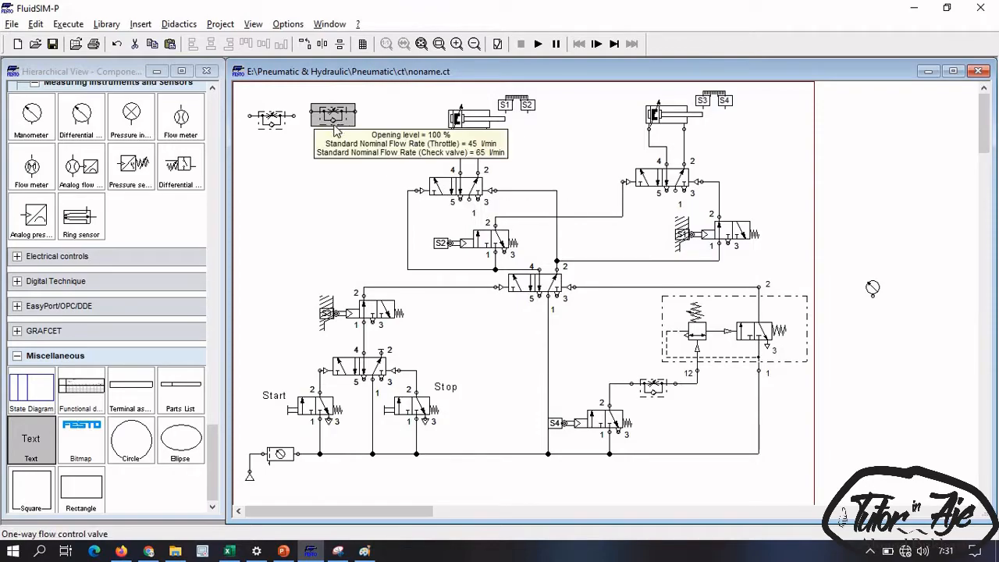
scroll(326, 117, "up", 4)
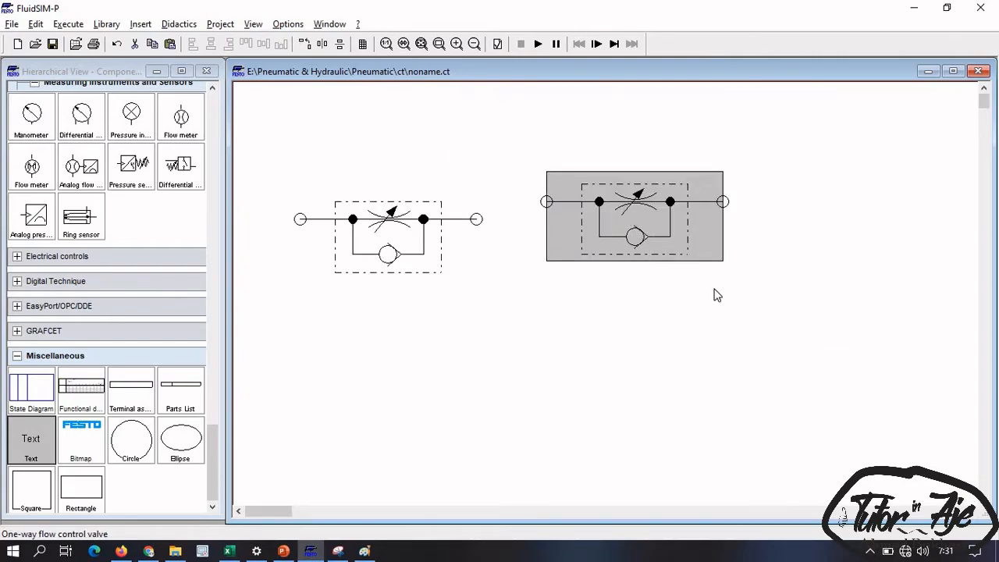
scroll(717, 294, "down", 3)
scroll(684, 218, "up", 1)
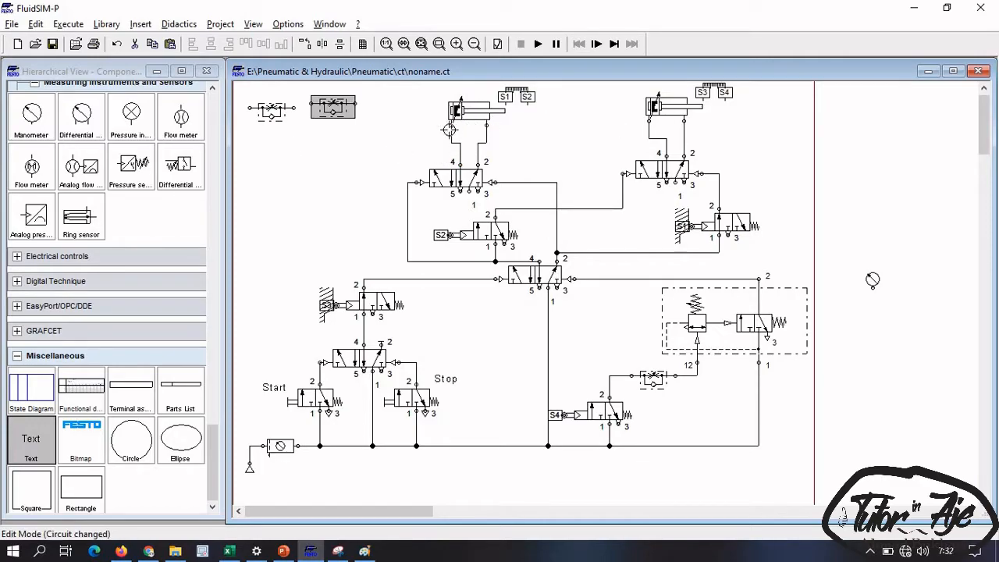
left_click_drag(452, 146, 460, 164)
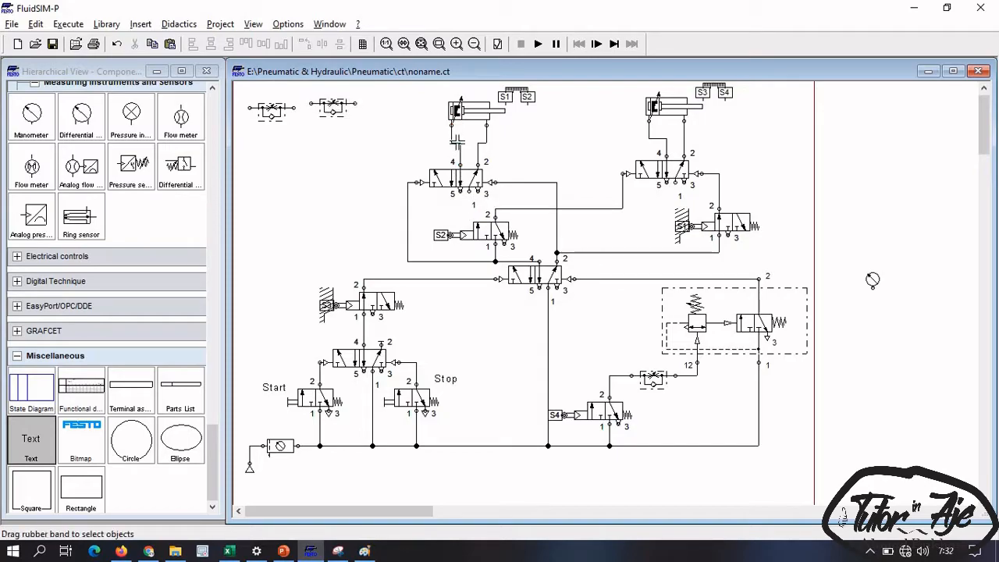
left_click(456, 143)
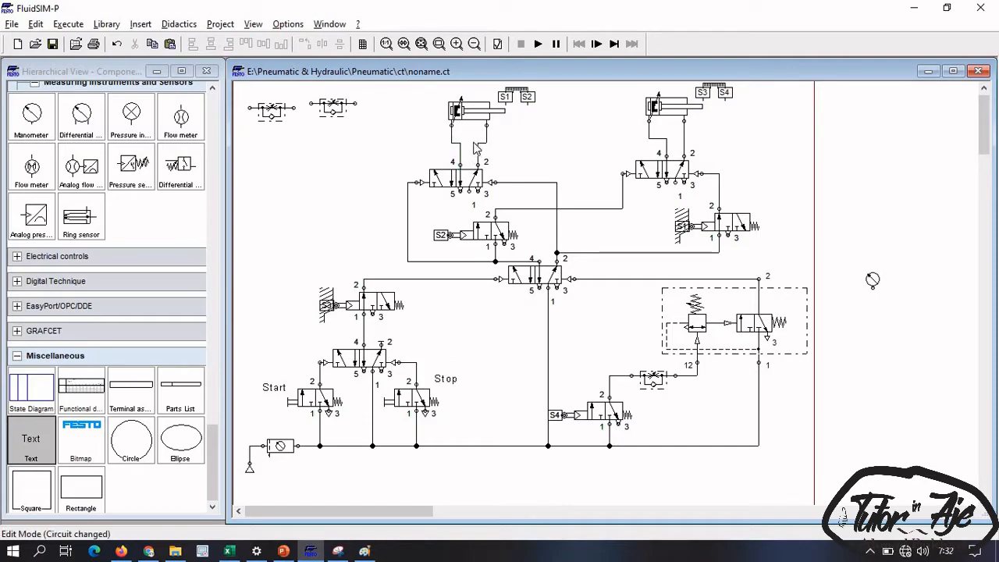
left_click(343, 109)
left_click_drag(347, 116, 402, 134)
left_click(305, 44)
left_click(310, 47)
left_click(309, 46)
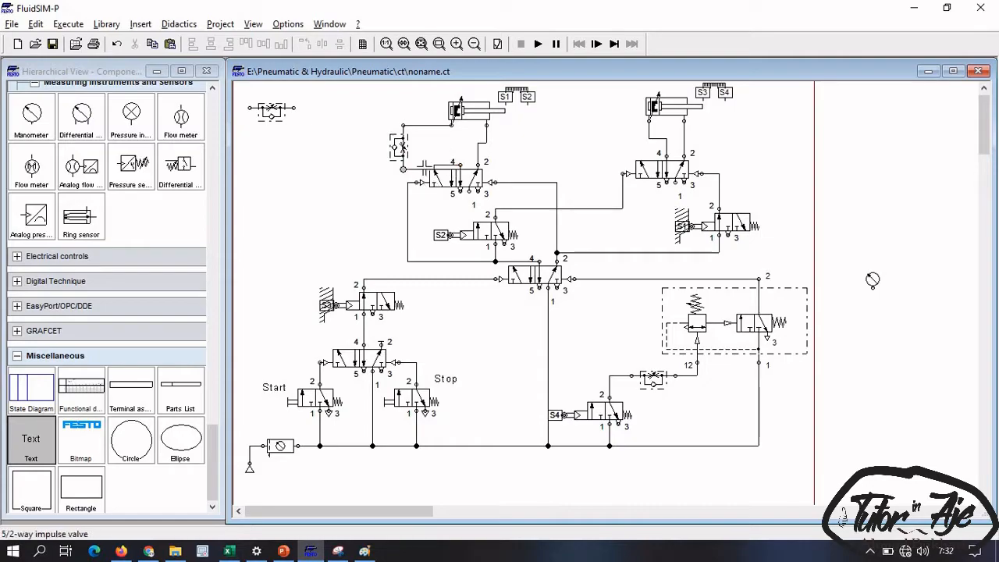
Move the inserted one-way flow control valve further left and raise the left cylinder slightly together with its connecting line
left_click_drag(399, 149, 382, 144)
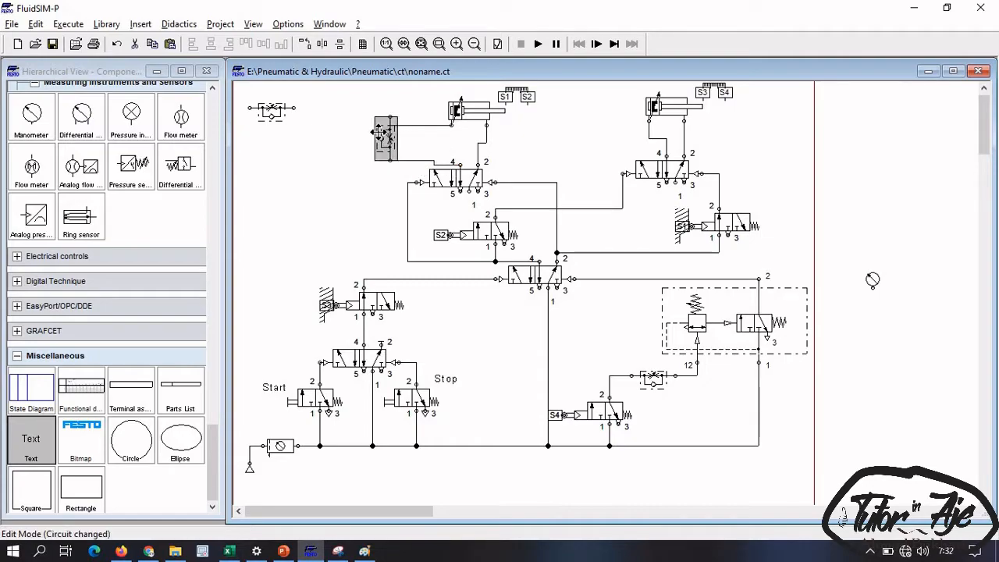
left_click(415, 127)
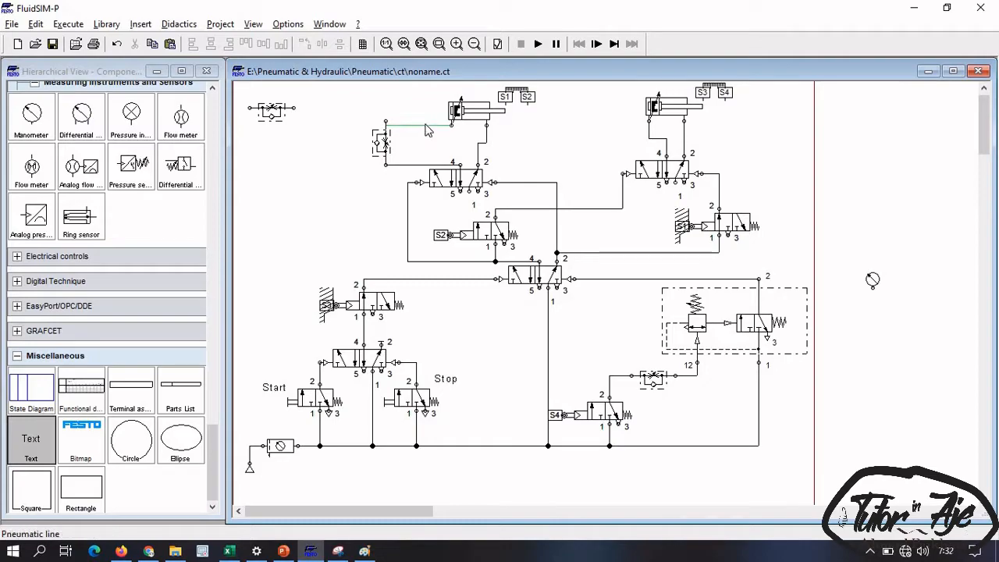
left_click_drag(423, 125, 421, 117)
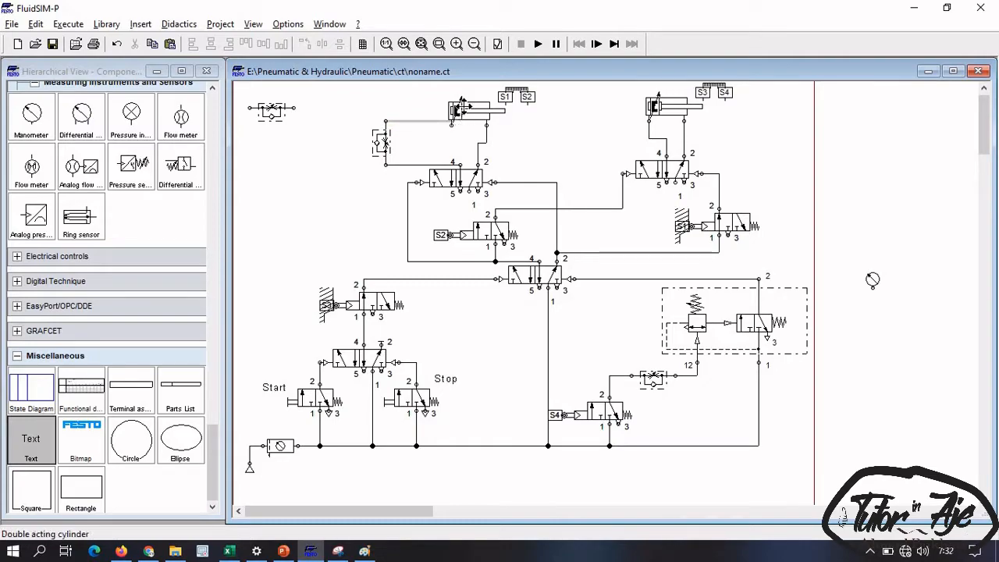
left_click(463, 109)
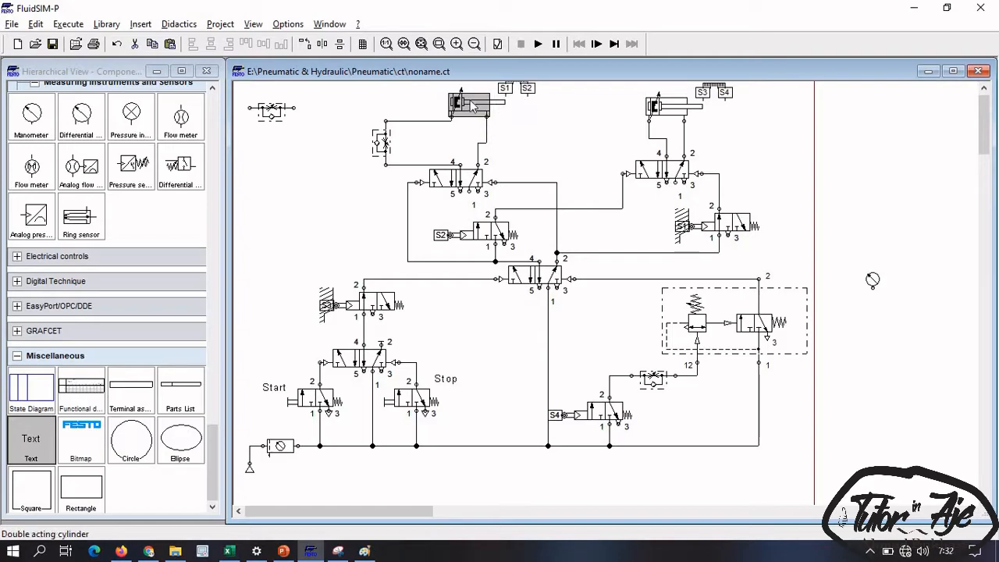
left_click_drag(470, 99, 471, 103)
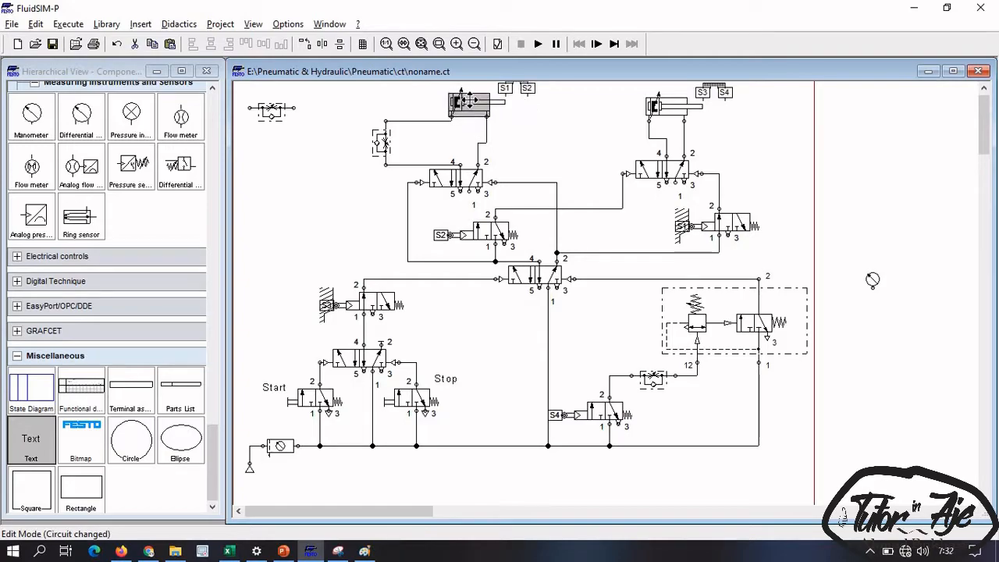
left_click(499, 149)
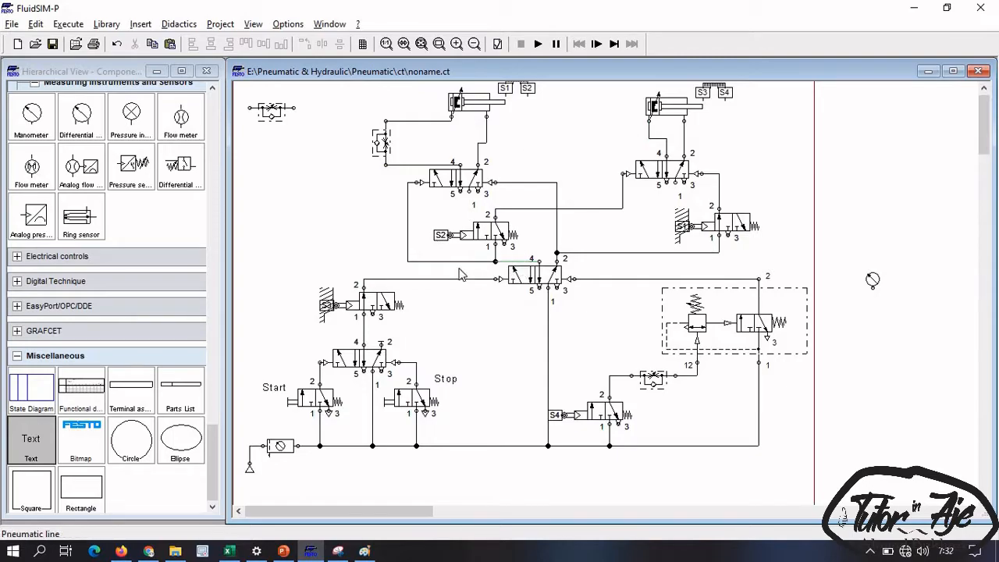
Move the remaining one-way flow control valve between the two cylinders and rotate it 90° to vertical
left_click(684, 162)
left_click_drag(684, 161, 556, 139)
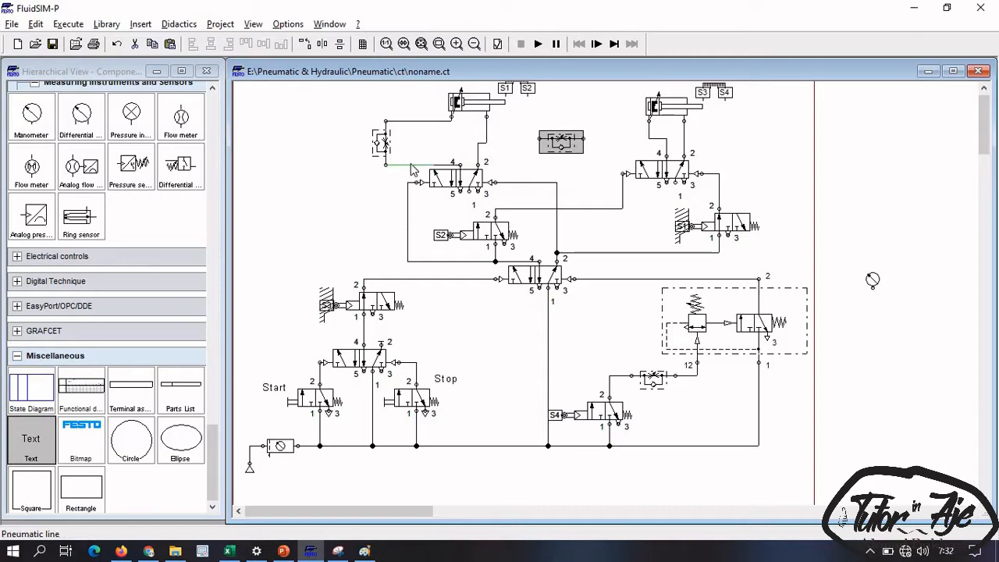
mouse_move(465, 120)
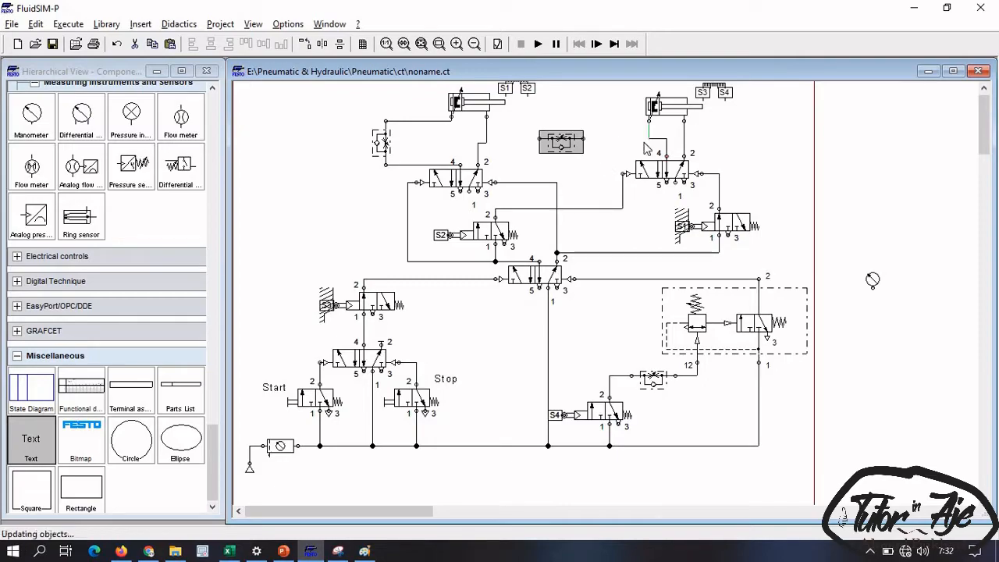
mouse_move(673, 179)
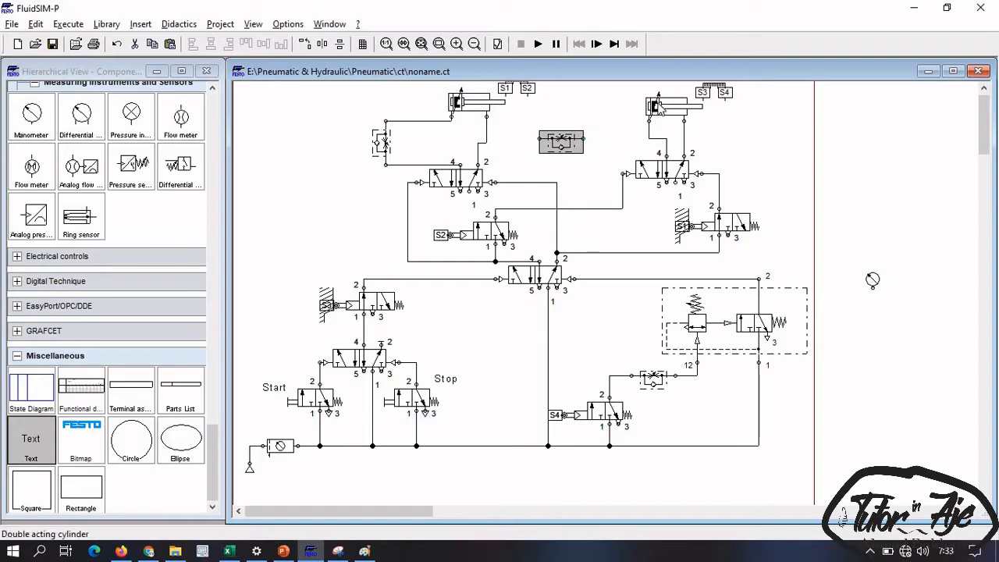
left_click(304, 44)
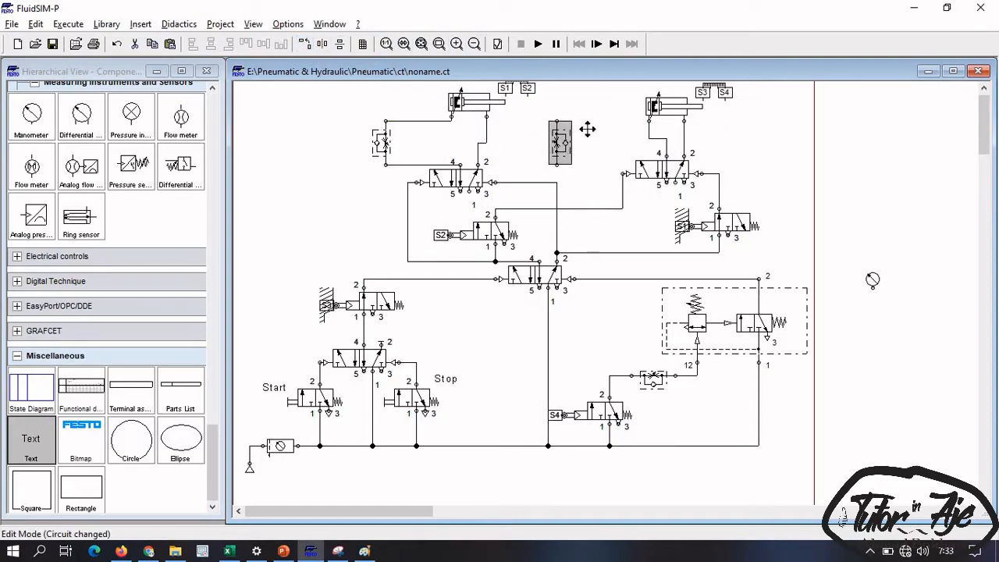
Place the vertical one-way flow control valve near the right cylinder and connect it between the cylinder's left port and its valve's port 4
left_click_drag(587, 129, 587, 131)
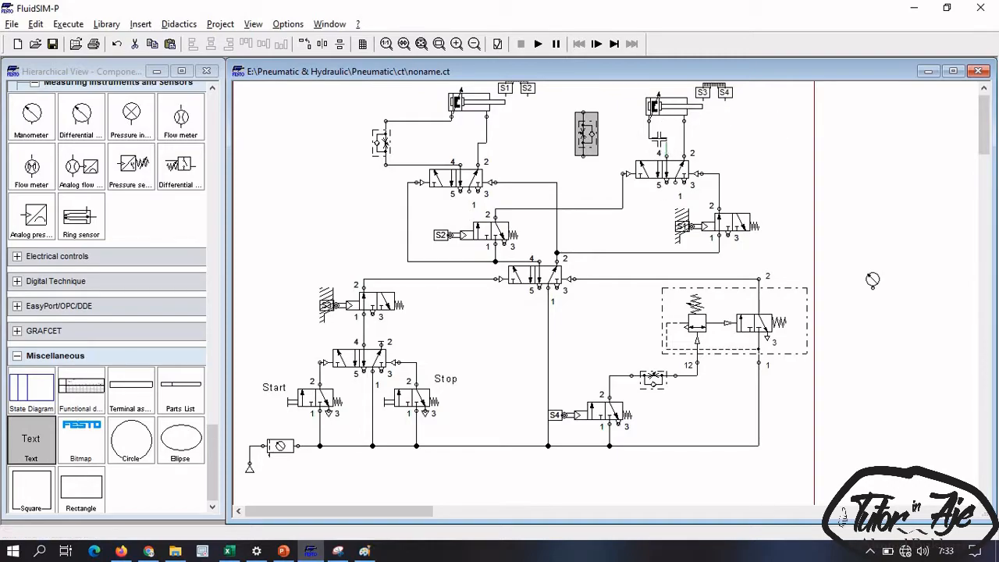
left_click(872, 279)
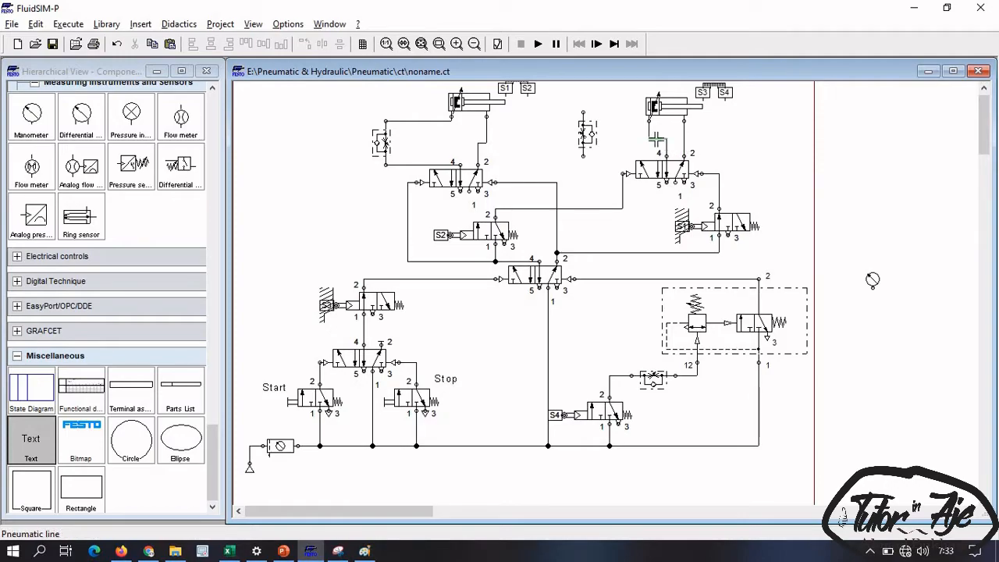
key("Delete")
left_click_drag(667, 156, 649, 121)
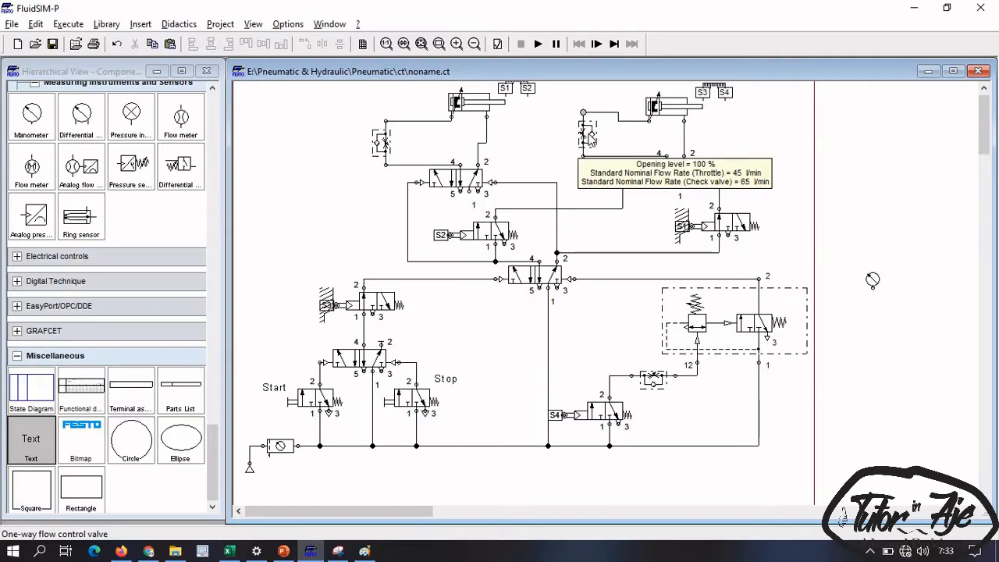
Examine the orientation and connections of the one-way flow control valves at both cylinders
scroll(590, 137, "up", 2)
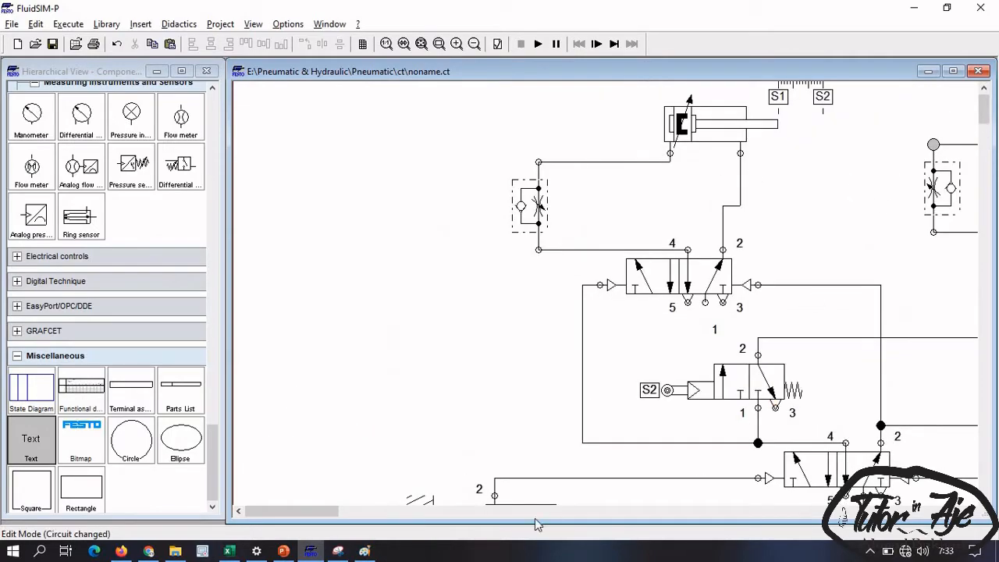
left_click_drag(308, 513, 374, 501)
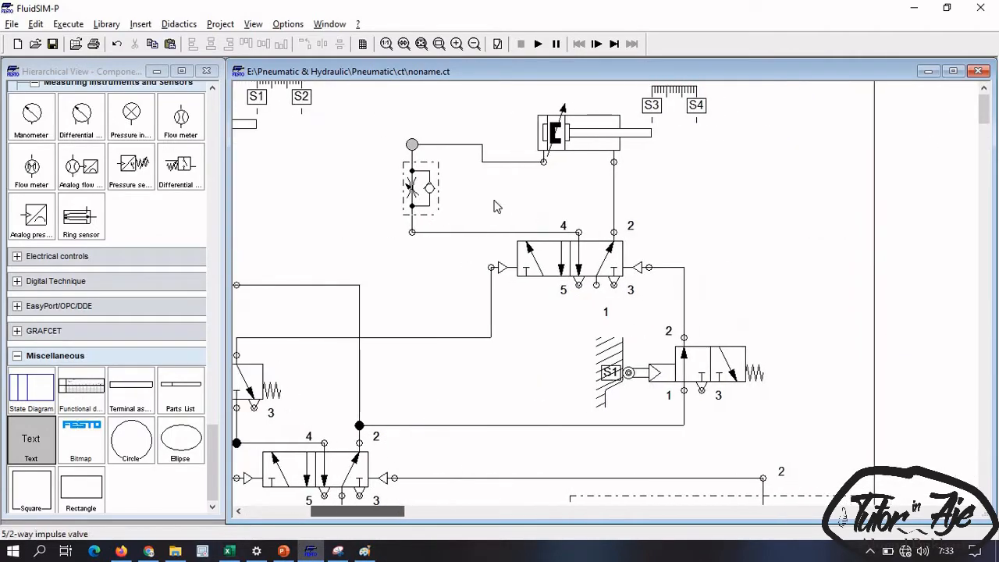
scroll(586, 214, "up", 1)
scroll(596, 225, "up", 1)
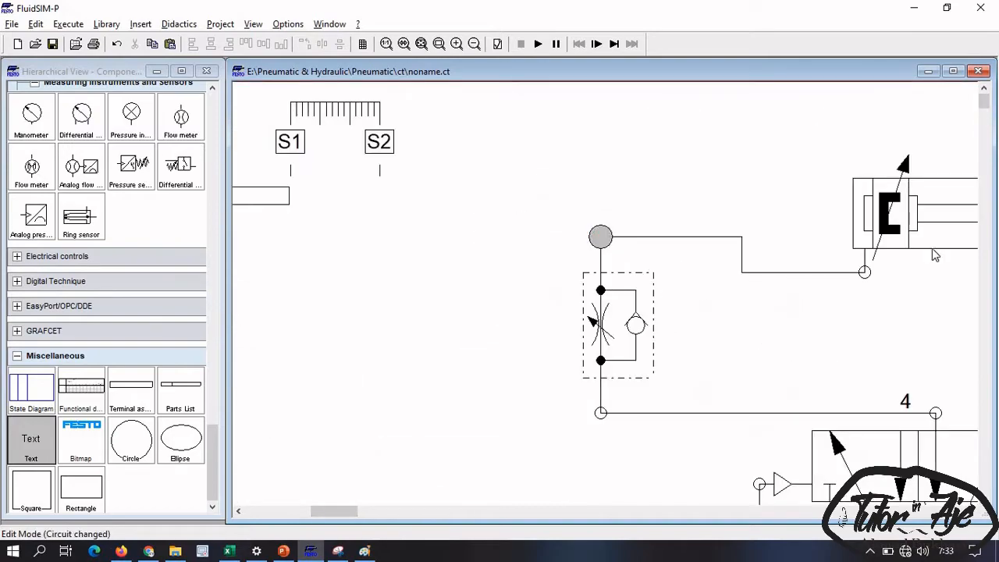
scroll(708, 293, "down", 3)
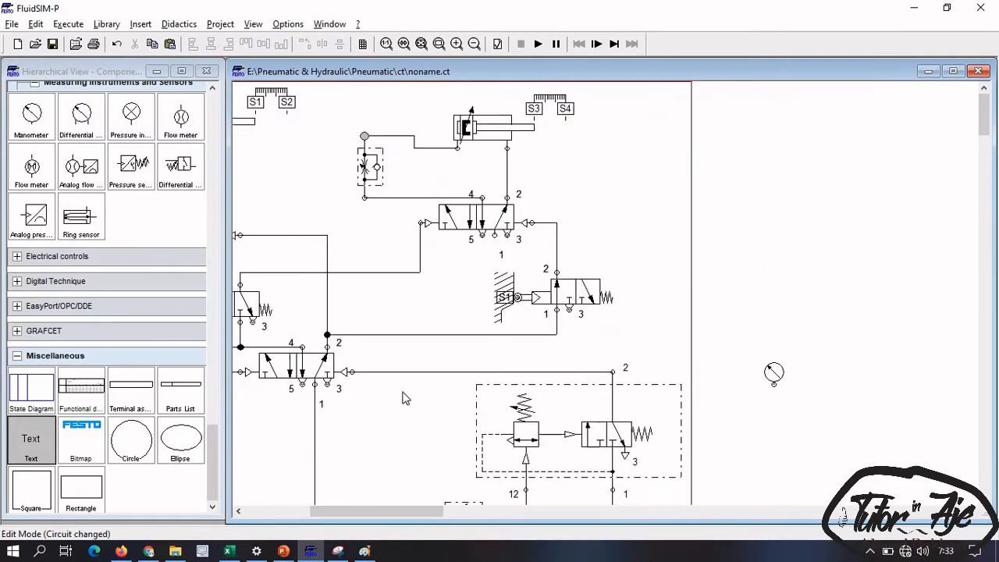
left_click_drag(403, 516, 325, 500)
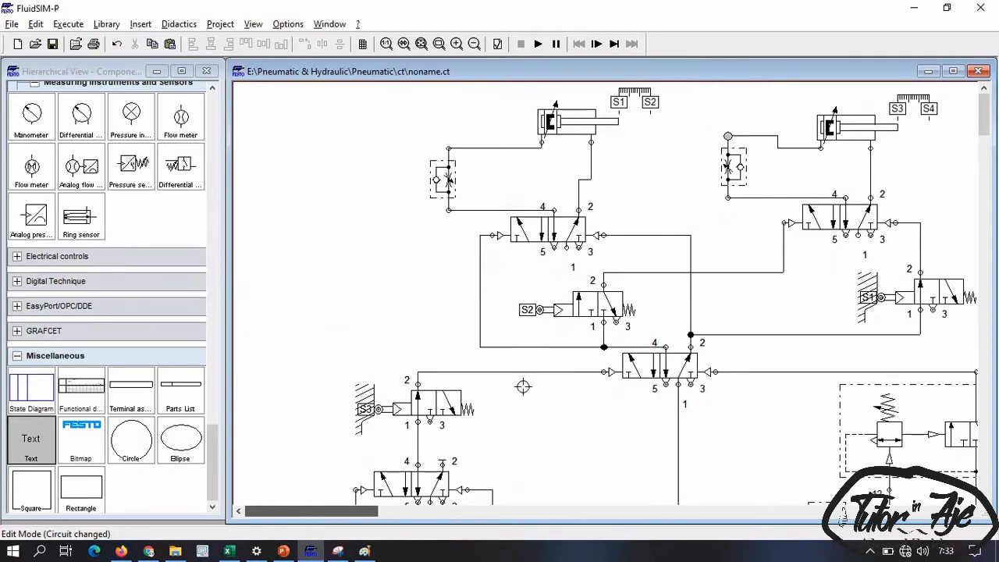
scroll(523, 386, "down", 2)
scroll(442, 268, "up", 1)
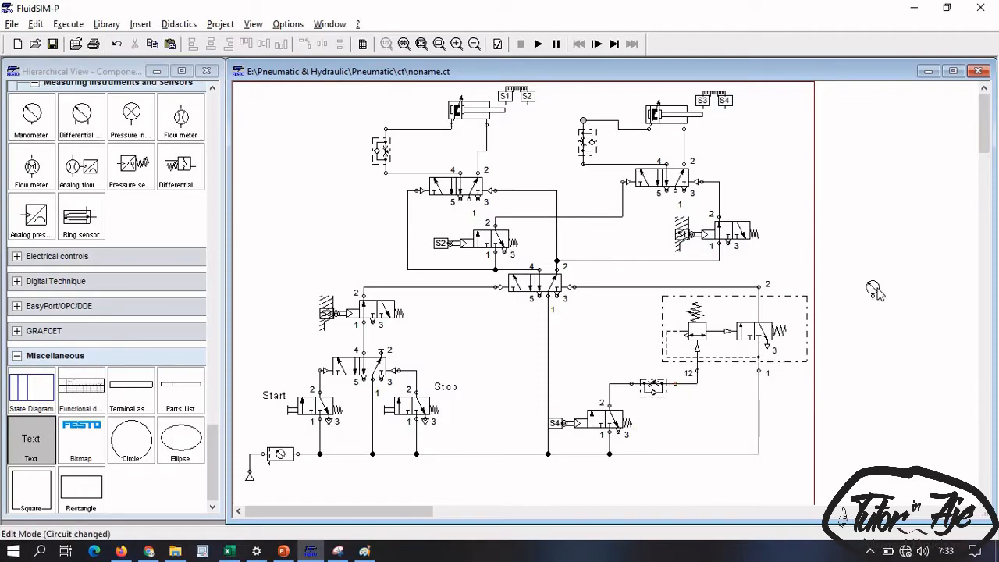
Shift the flow control valve beside the sequence valve left and connect the manometer to the line feeding port 12
left_click(643, 390)
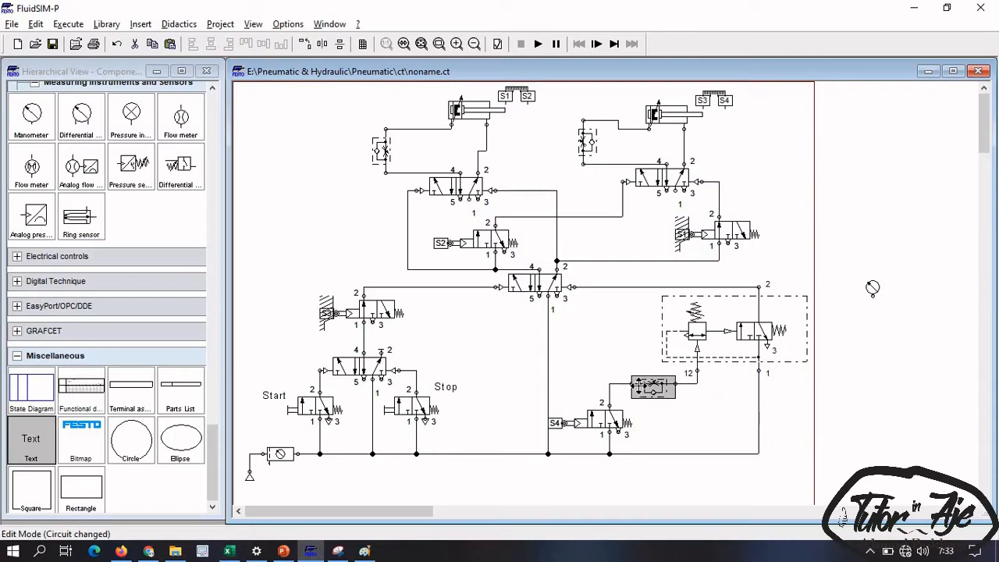
left_click(866, 291)
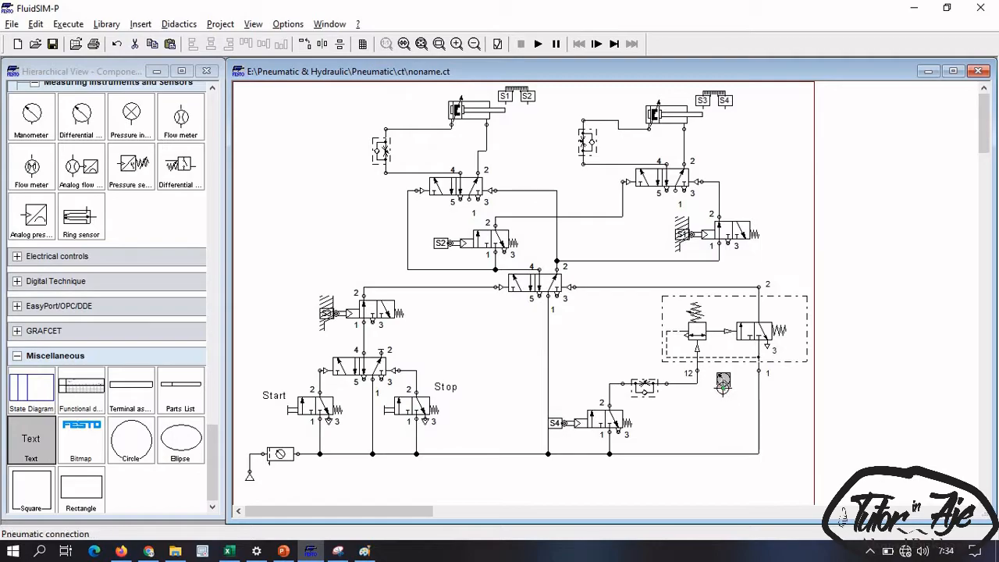
left_click_drag(723, 389, 697, 384)
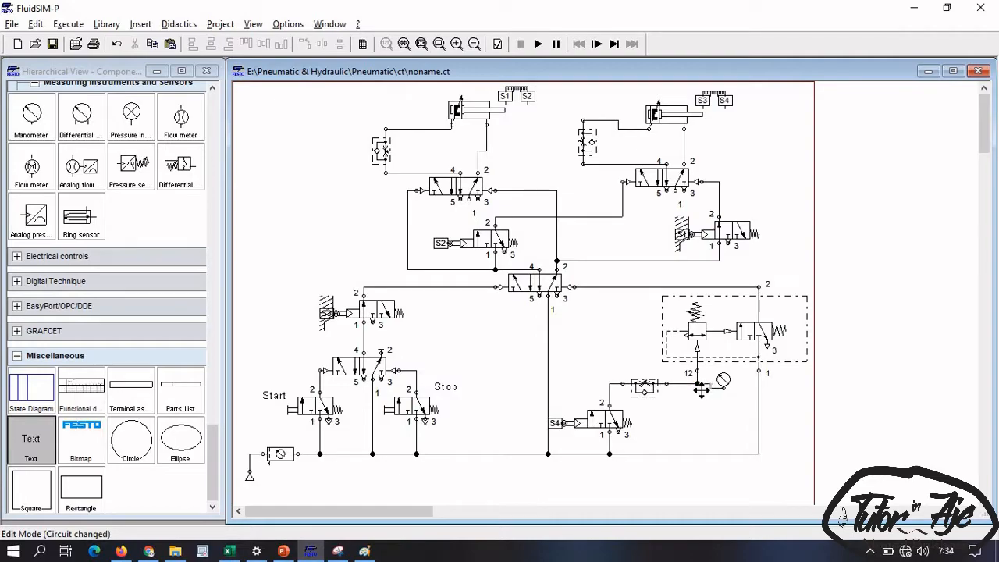
left_click(725, 382)
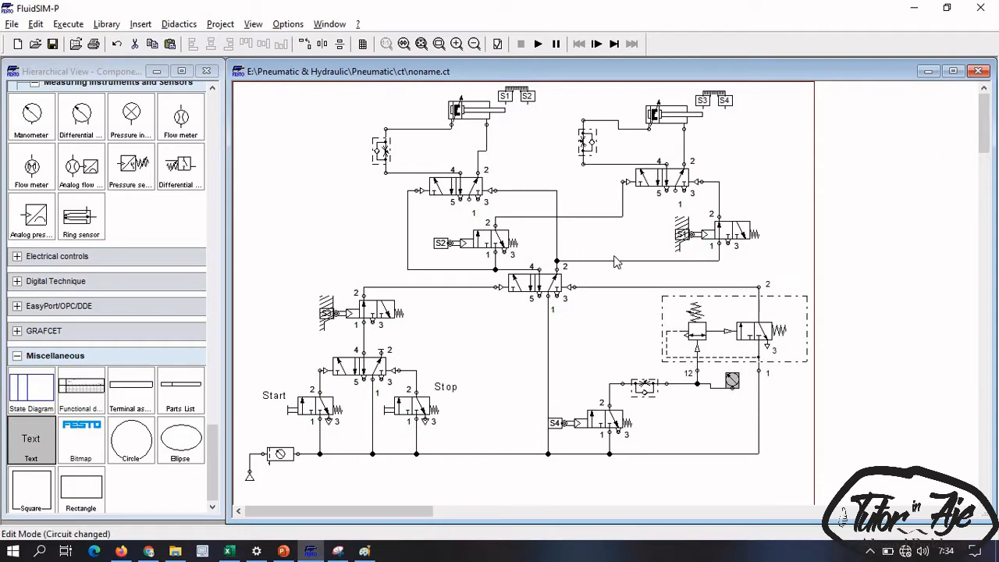
Try to start the simulation of the circuit
left_click(538, 45)
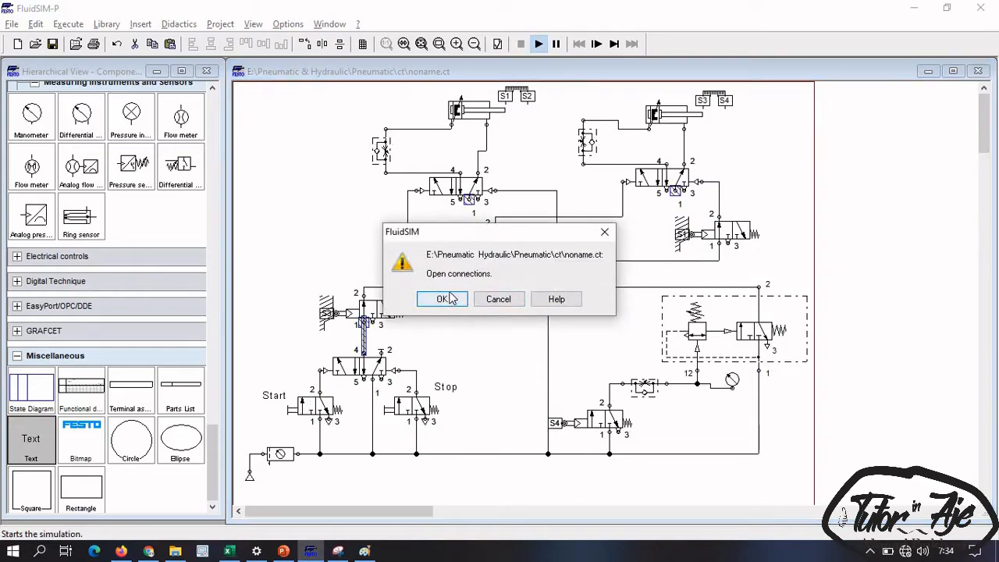
left_click(457, 297)
left_click(508, 297)
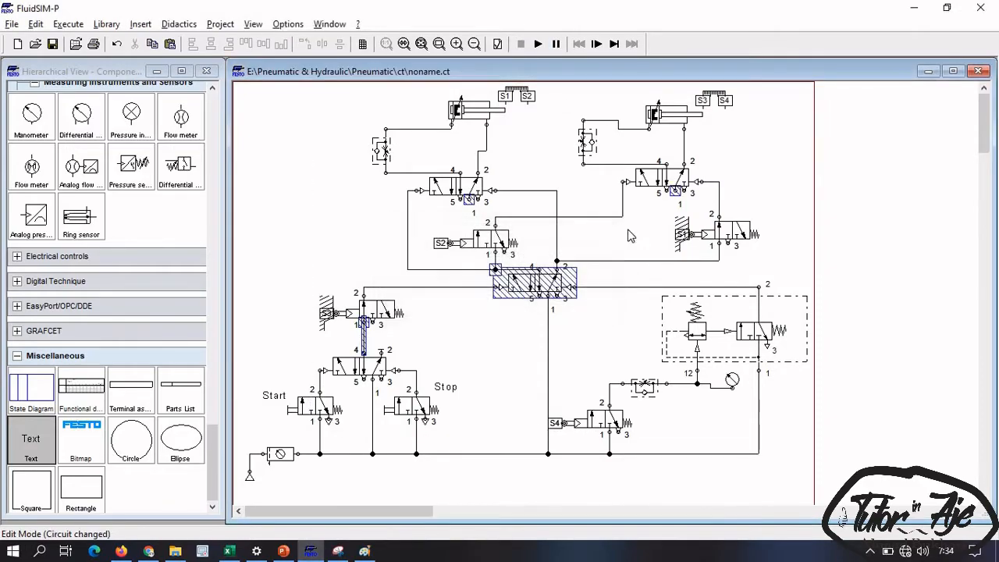
Connect port 1 of the two upper 5/2-way valves directly to each other and delete that line
left_click(676, 189)
left_click_drag(471, 201, 675, 190)
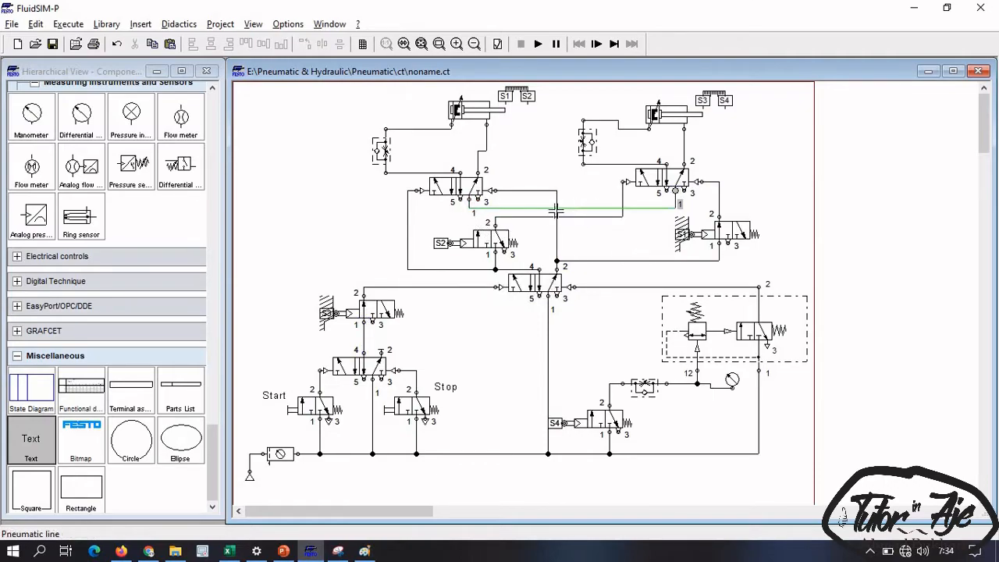
left_click(584, 208)
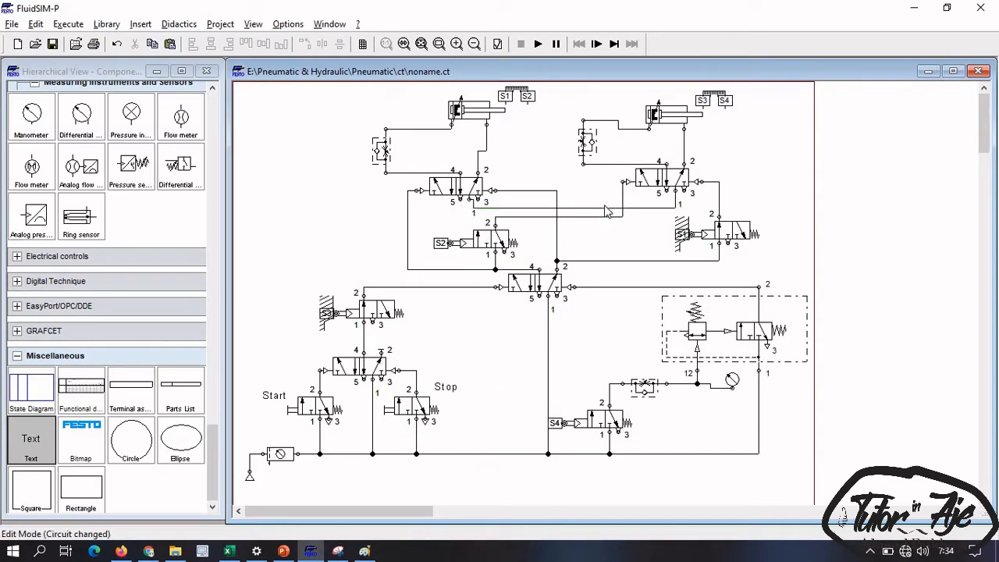
key("Delete")
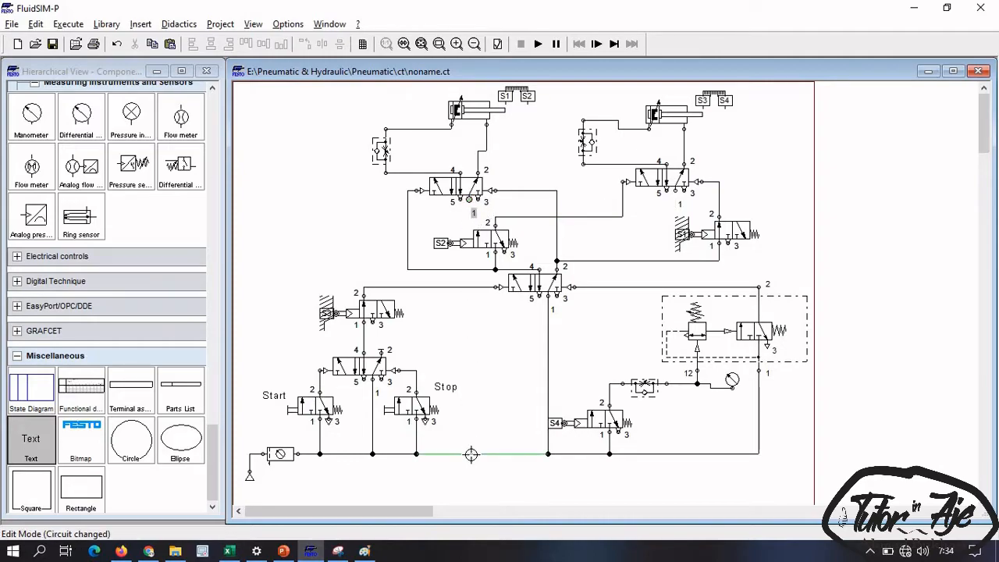
Run lines from port 1 of both upper 5/2-way valves down to the main supply line and delete both lines
left_click_drag(471, 454, 469, 454)
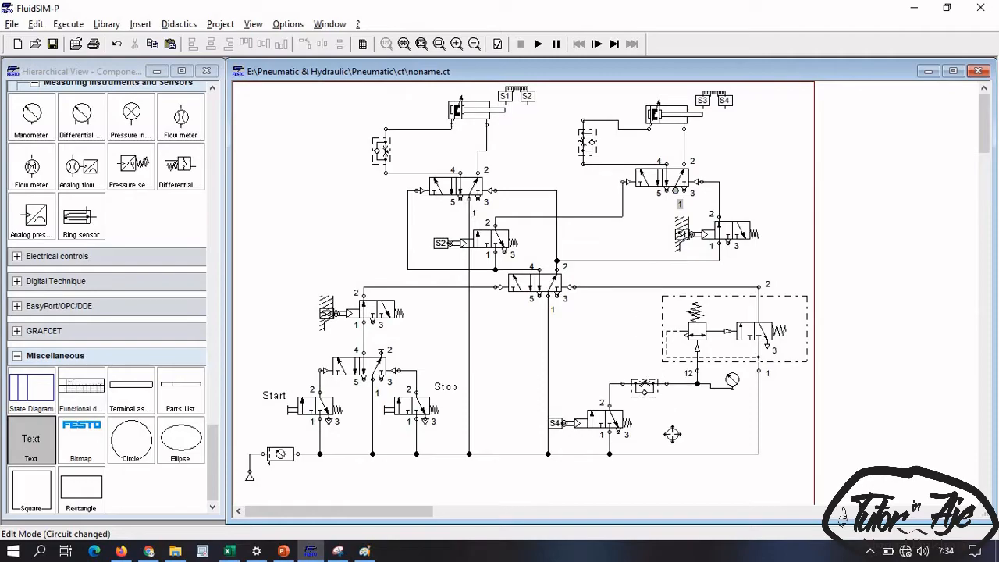
left_click_drag(672, 453, 674, 453)
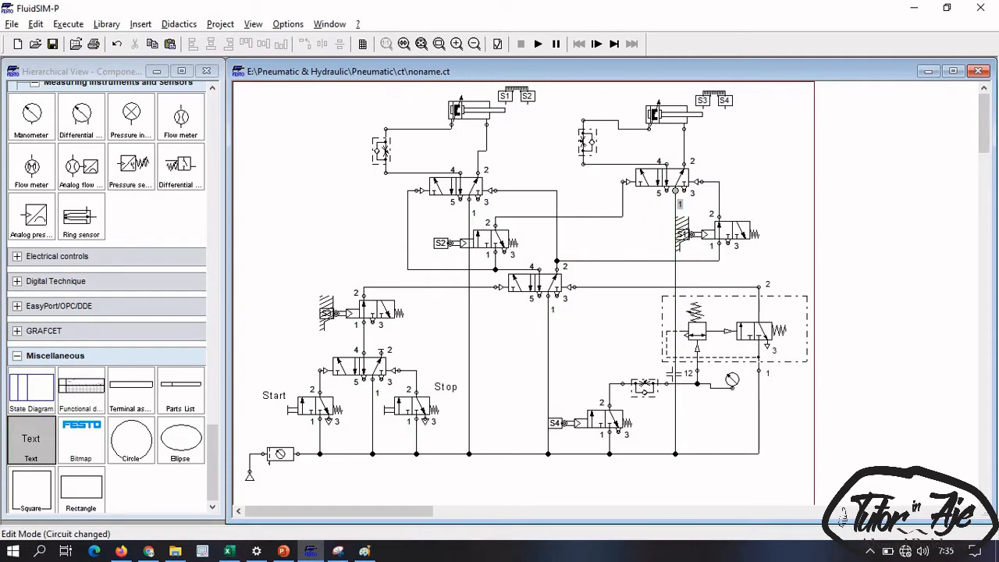
mouse_move(683, 298)
key("Delete")
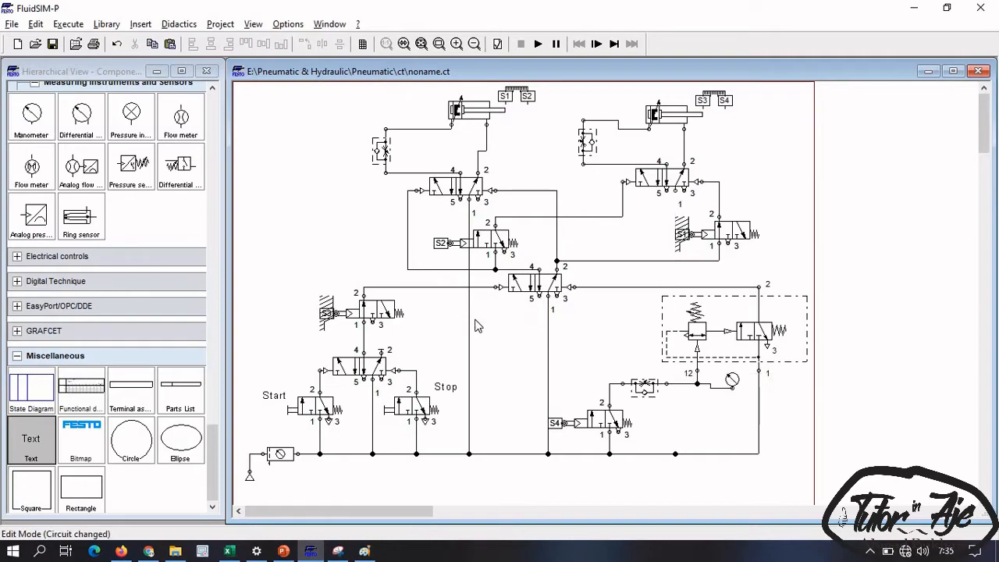
left_click(468, 322)
key("Delete")
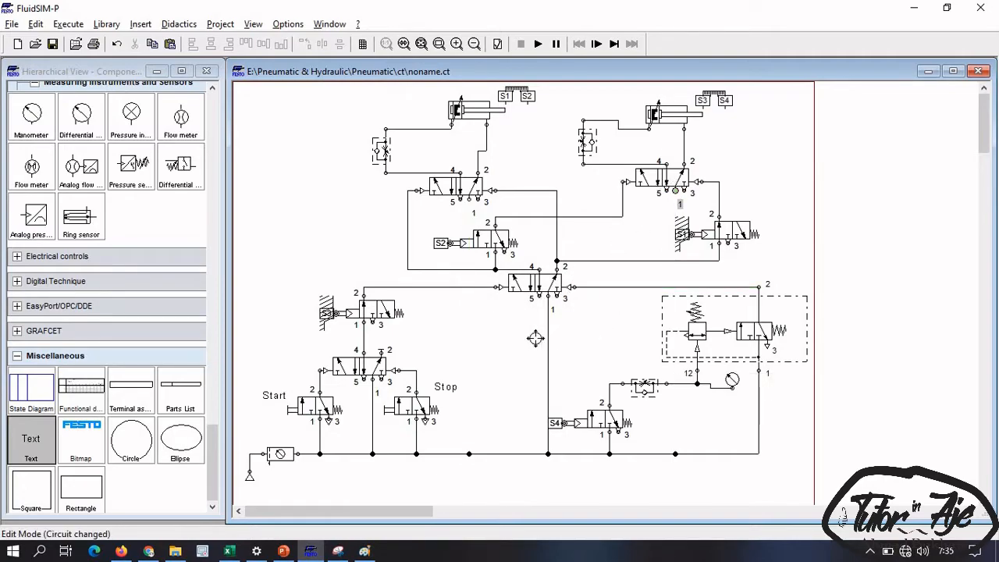
Connect port 1 of both upper 5/2-way valves to the middle 5/2-way valve's supply line, routing the right line clear of its valve
left_click_drag(675, 189, 548, 340)
left_click_drag(676, 269, 637, 286)
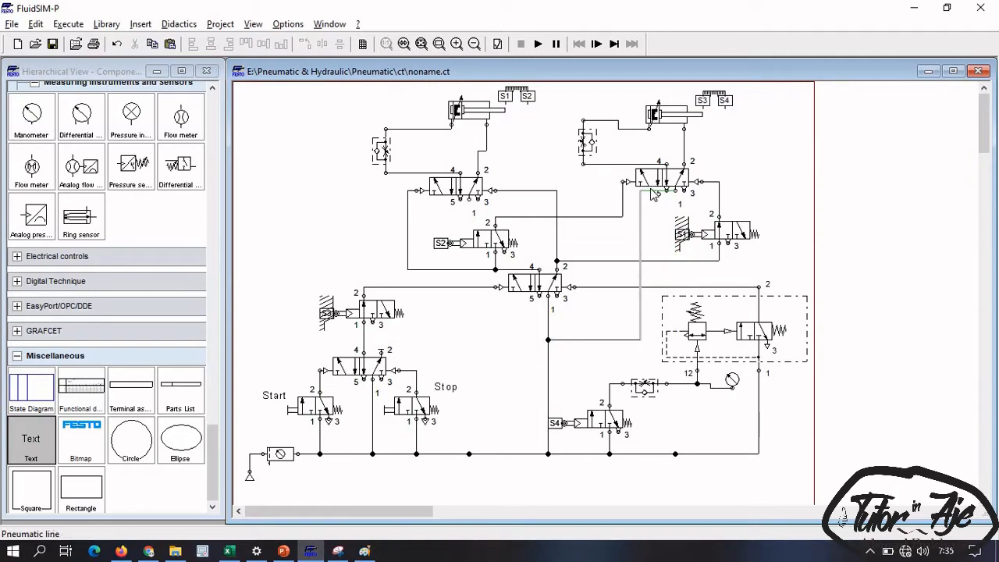
left_click_drag(652, 191, 653, 206)
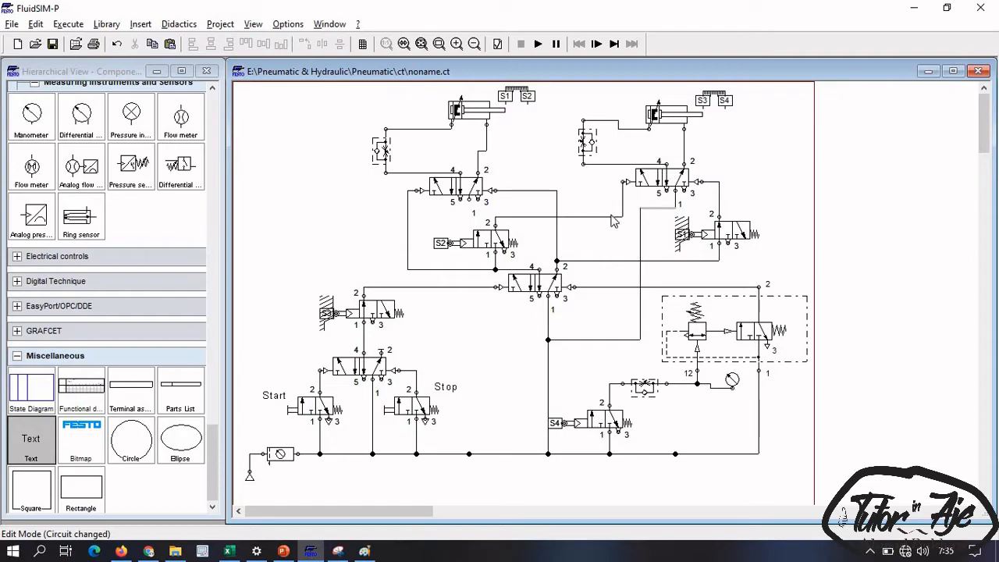
left_click_drag(469, 199, 548, 341)
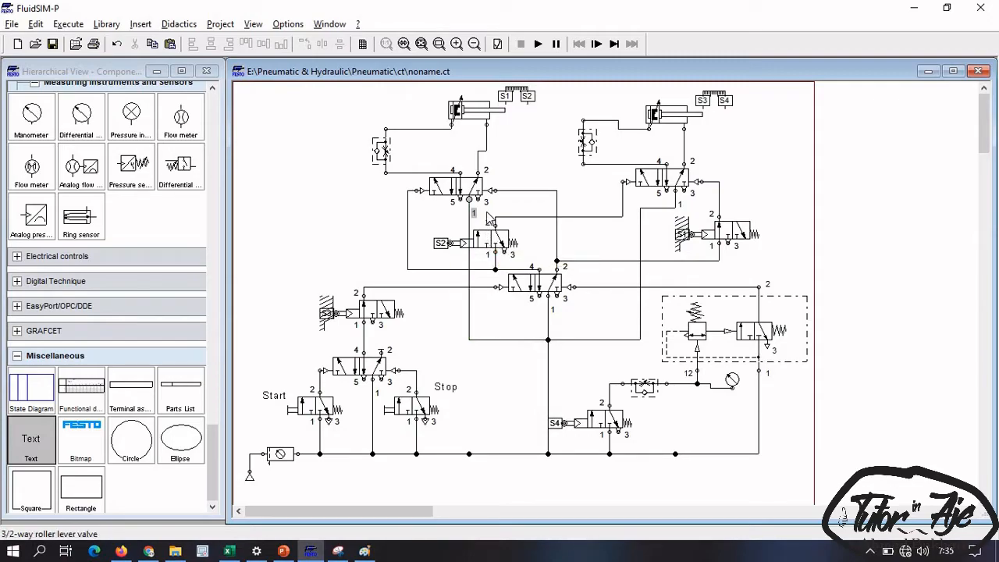
Move the S2 roller lever valve right of the new supply line, align the junction under its port 1 and raise the valve slightly
left_click_drag(483, 209, 509, 278)
left_click_drag(508, 241, 536, 223)
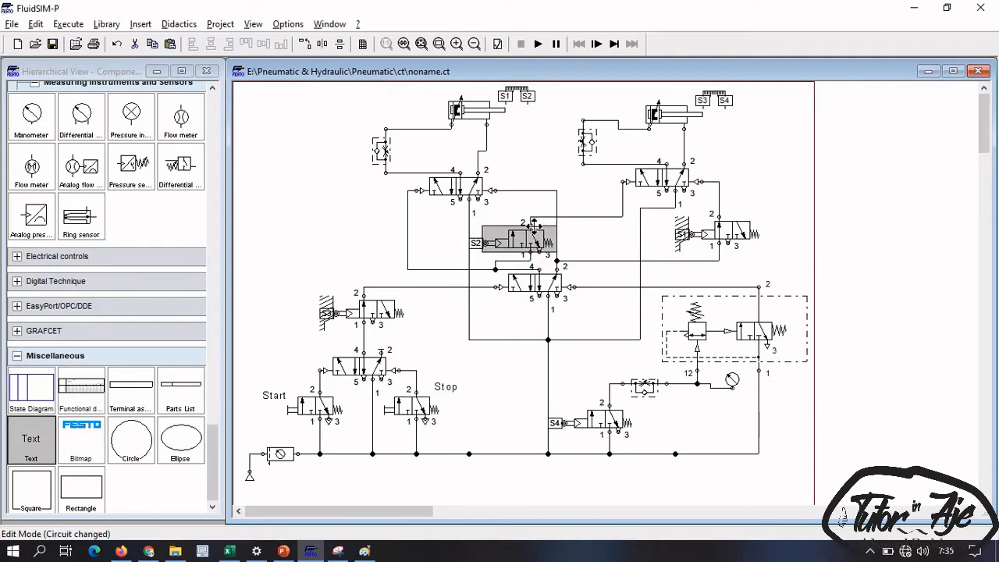
left_click_drag(497, 269, 535, 272)
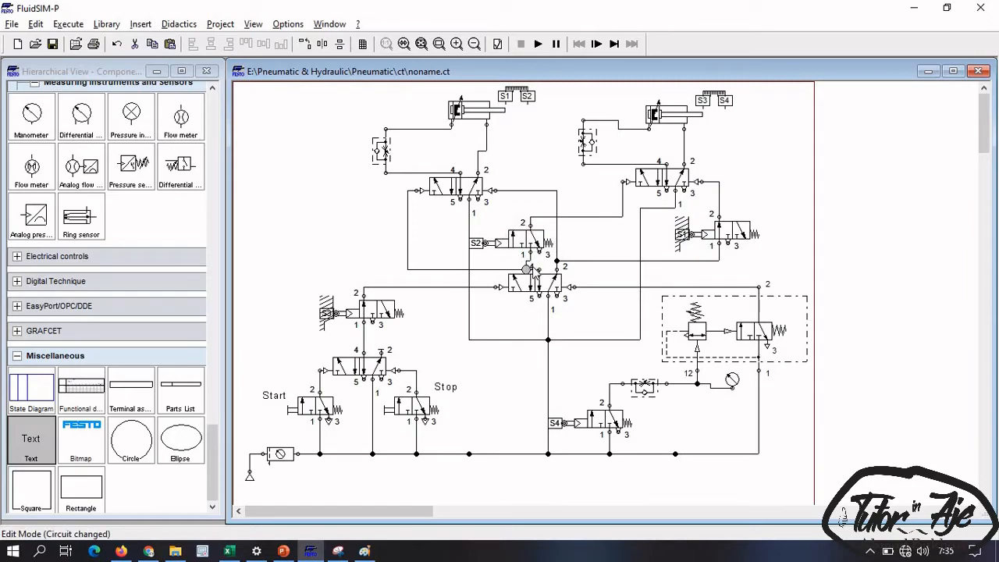
left_click(595, 236)
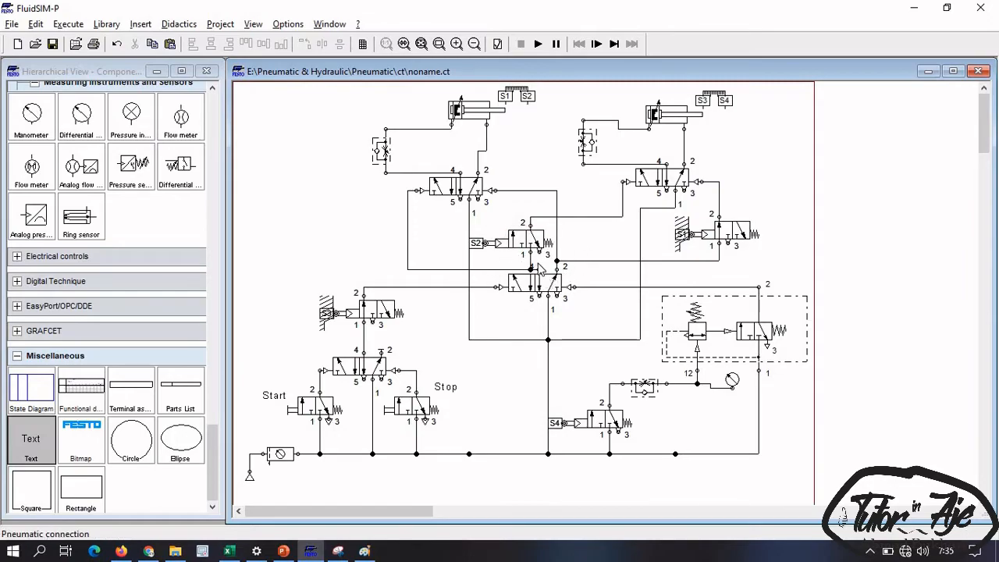
left_click(538, 234)
left_click(597, 238)
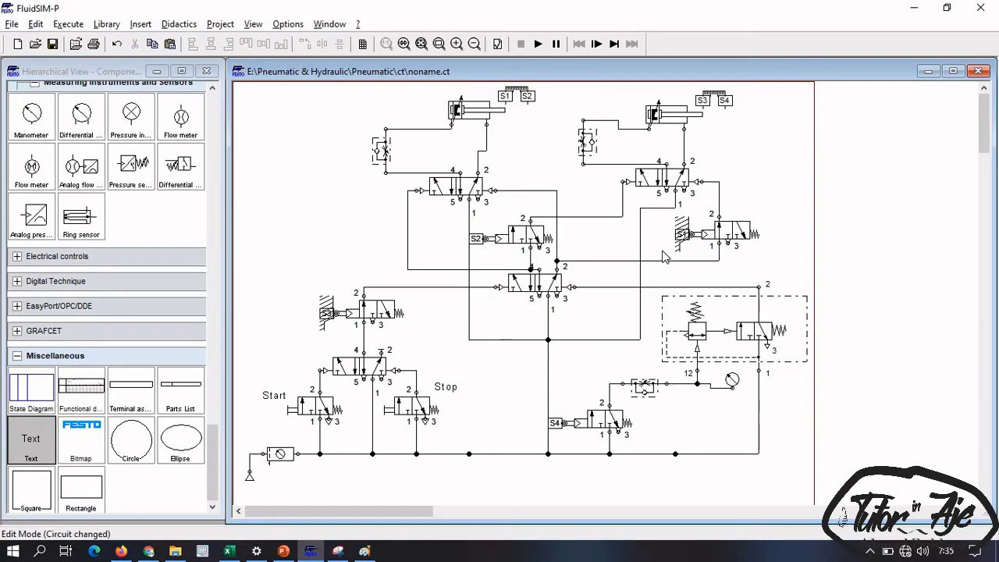
Start the simulation, accepting the circuit check warnings
left_click(544, 45)
left_click(441, 301)
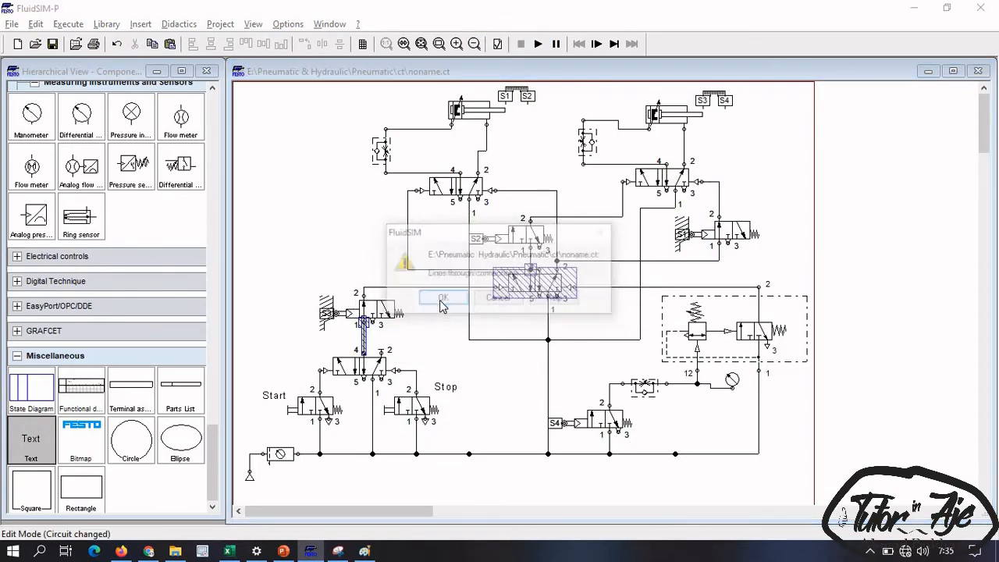
left_click(444, 303)
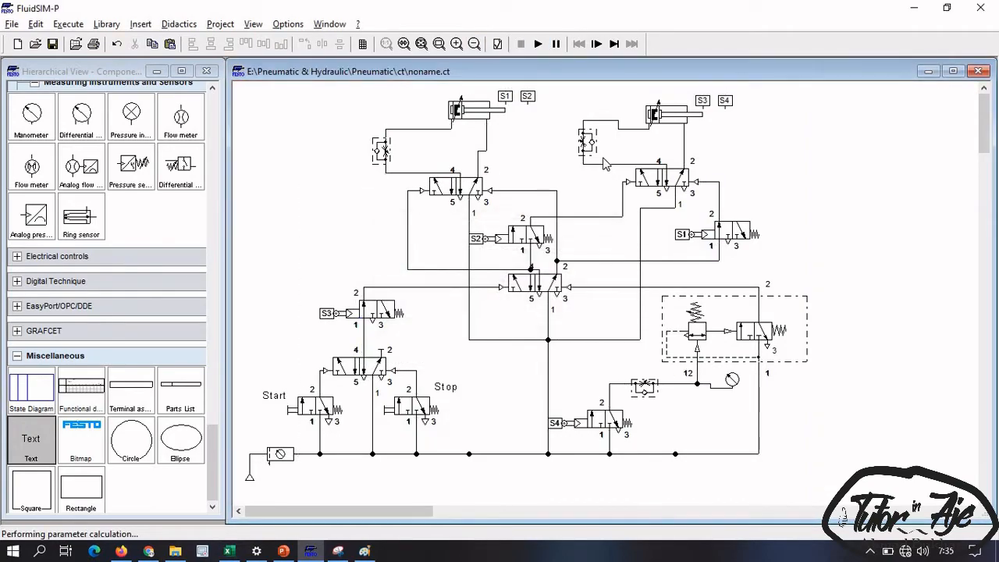
Reduce the opening level of the right cylinder's one-way flow control valve and set the left cylinder's to 2.1 %
left_click(588, 144)
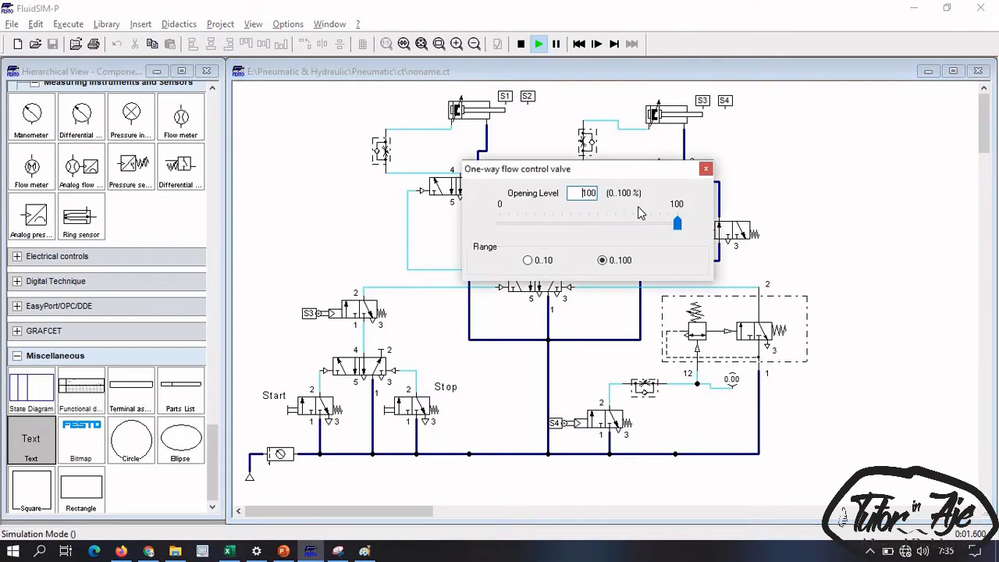
left_click_drag(681, 225, 509, 248)
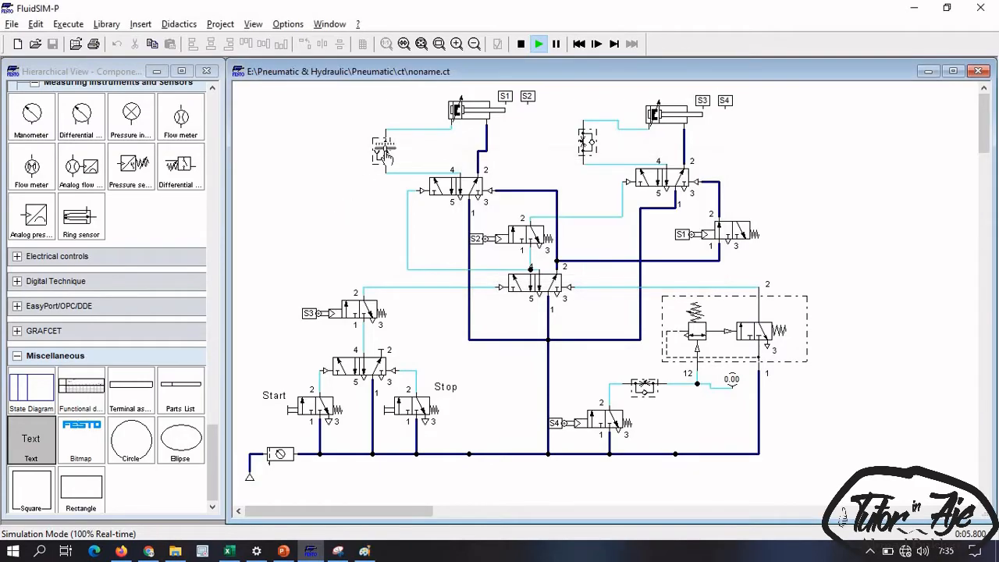
left_click(382, 151)
left_click_drag(469, 226, 299, 268)
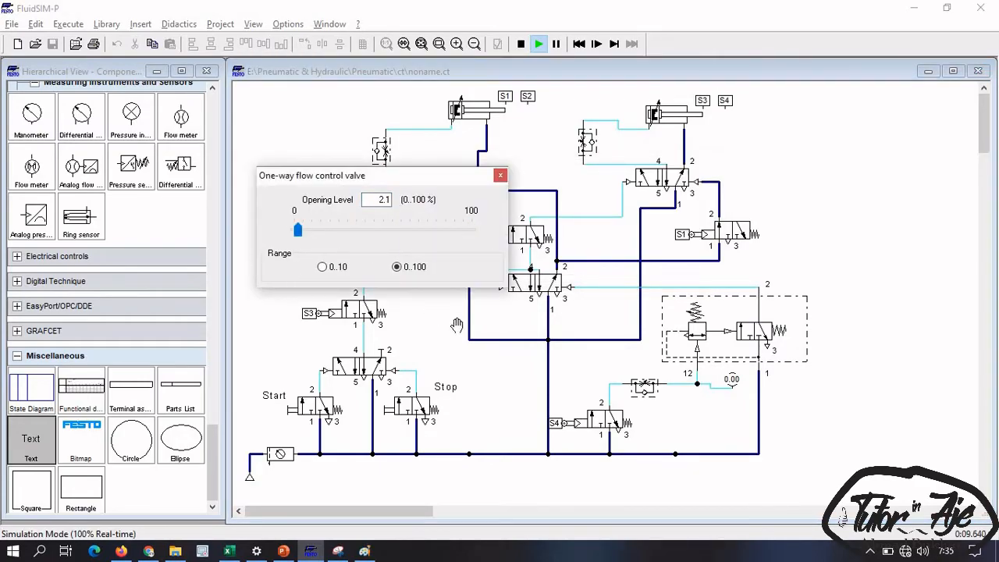
left_click(492, 273)
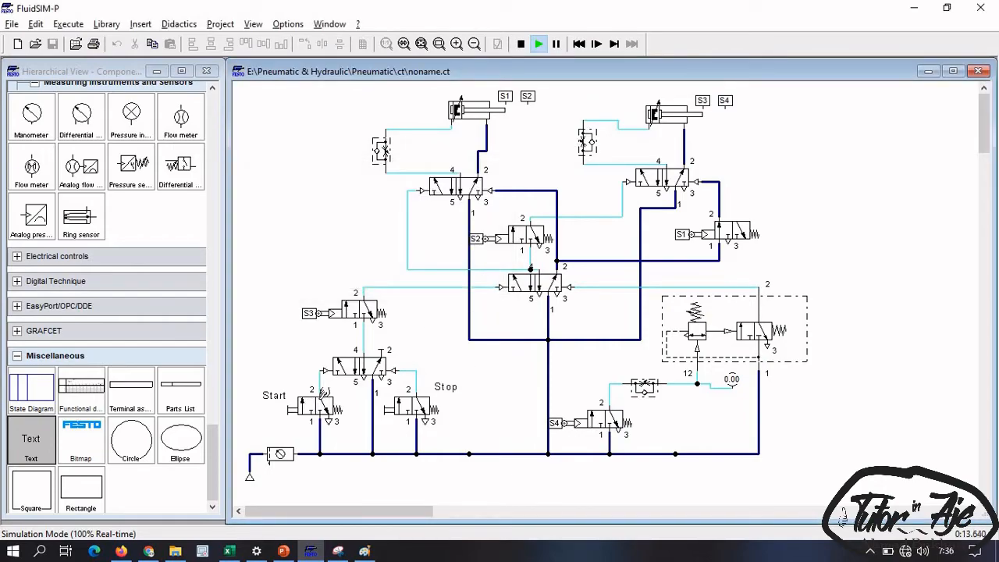
Actuate the Start valve and set the opening level of the flow control valve feeding the pressure sequence valve to 0.21 %
left_click(323, 392)
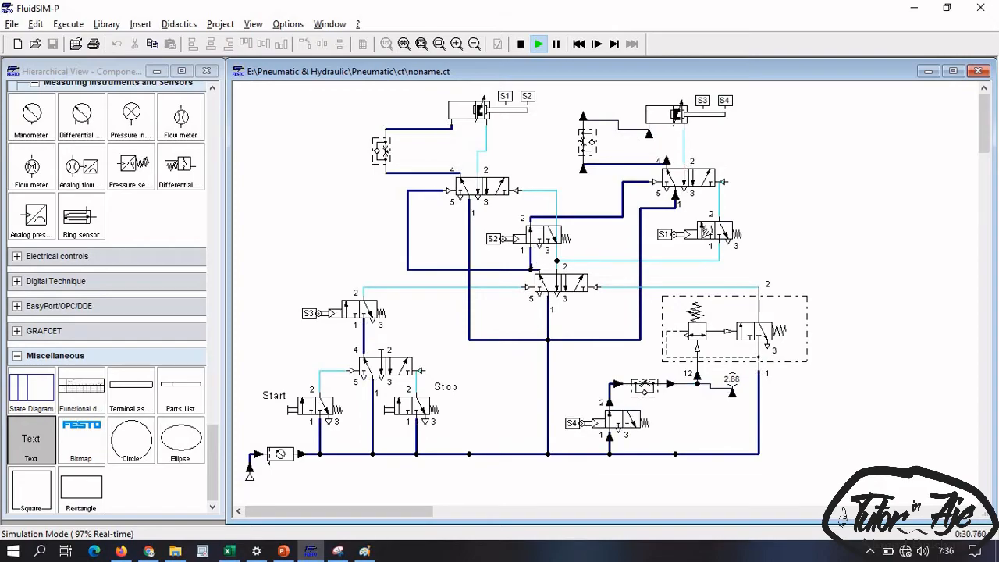
left_click(646, 394)
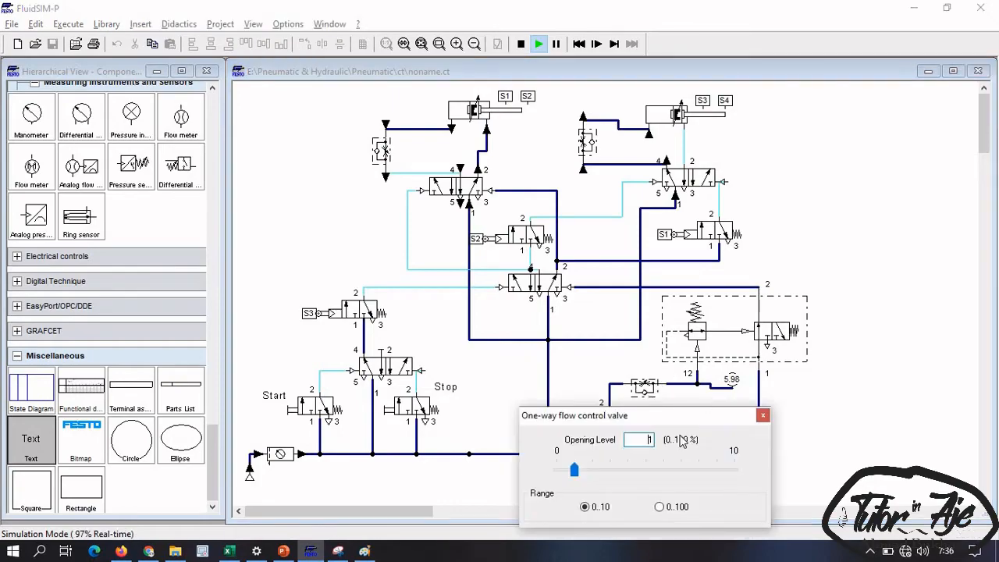
left_click_drag(575, 469, 564, 471)
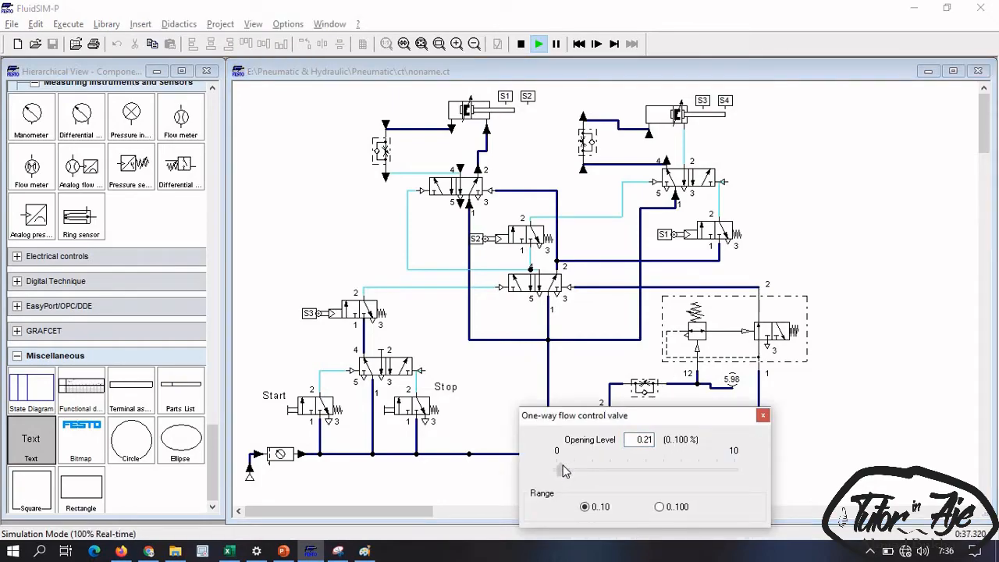
left_click(763, 415)
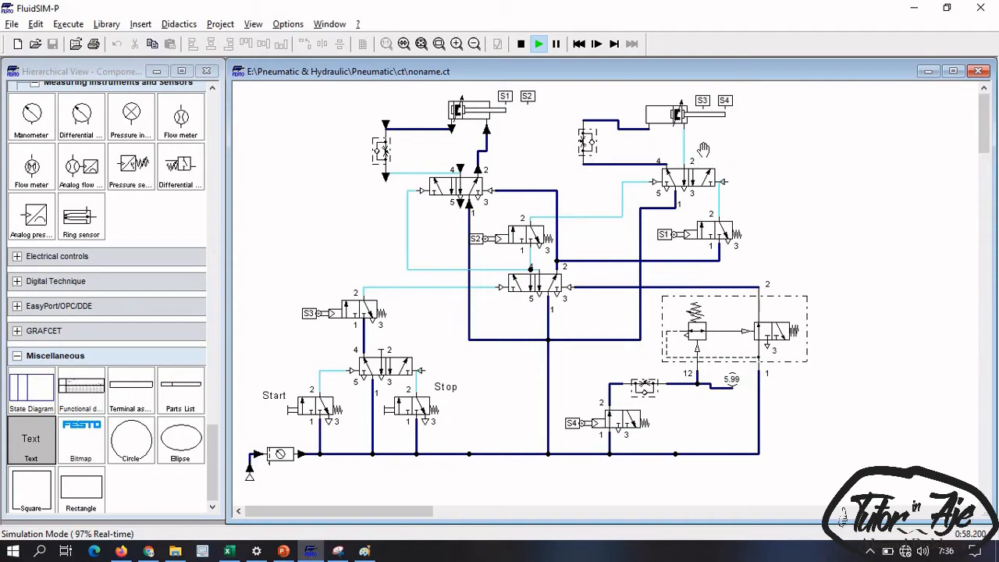
Adjust the opening level of the left cylinder's one-way flow control valve and actuate the Stop valve
left_click(382, 150)
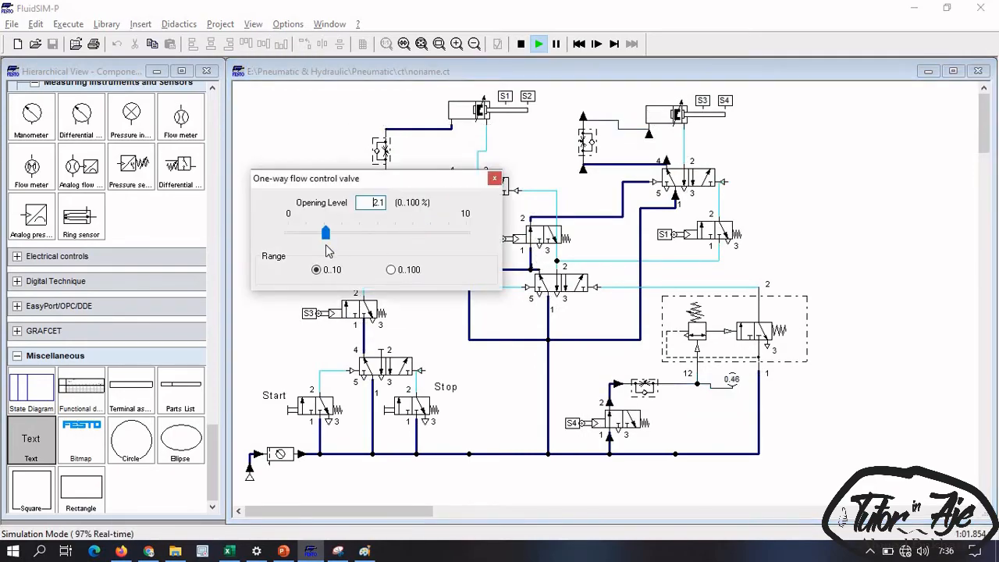
left_click_drag(328, 250, 364, 251)
left_click(534, 158)
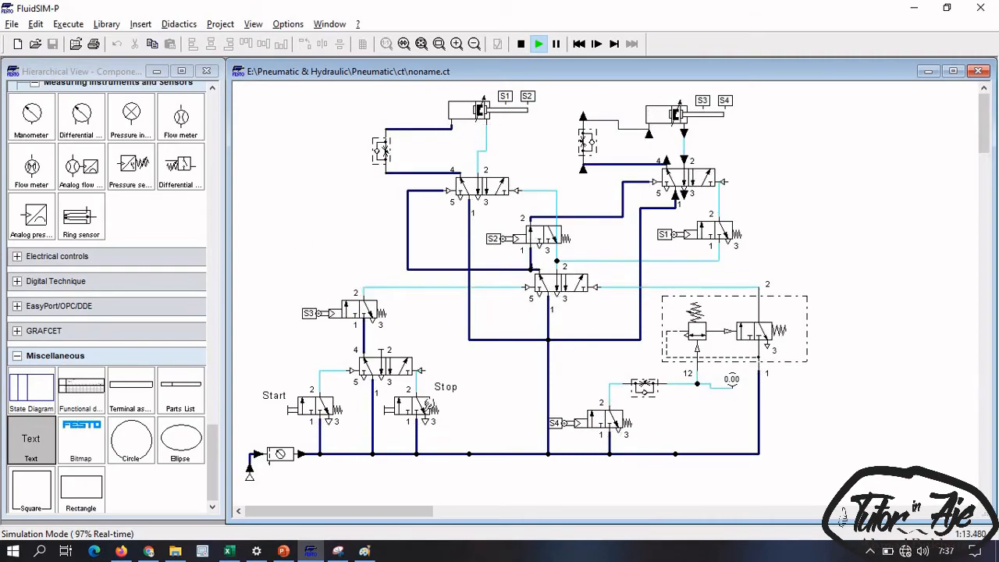
left_click(428, 407)
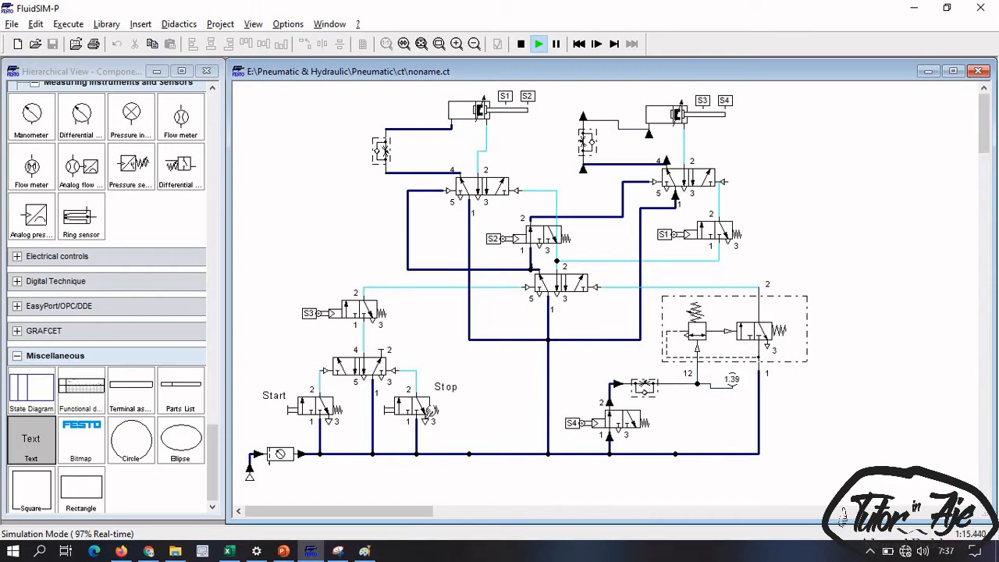